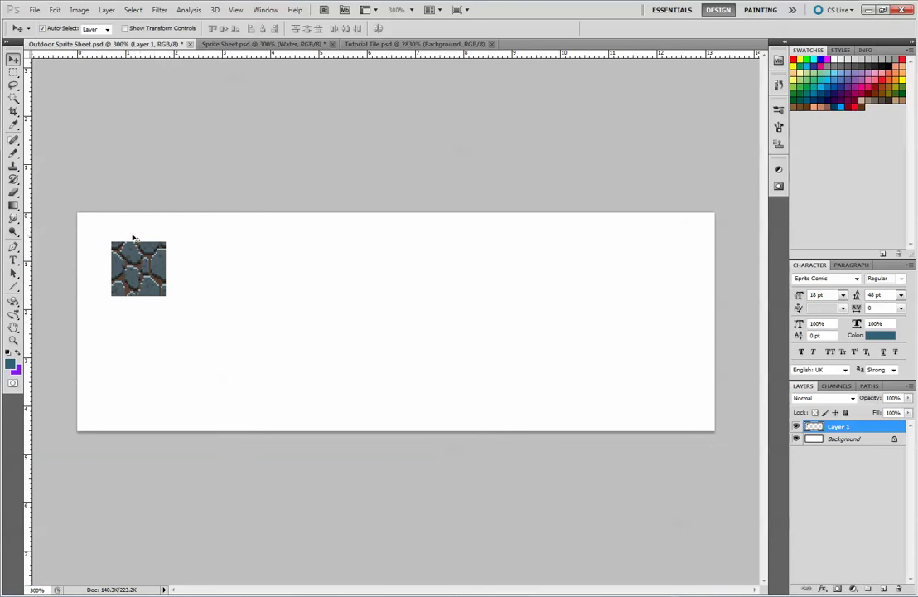
Compare Tutorial Tile.psd with both sprite sheets, moving the Centre tile out of the paving border and back in Sprite Sheet.psd
click(414, 47)
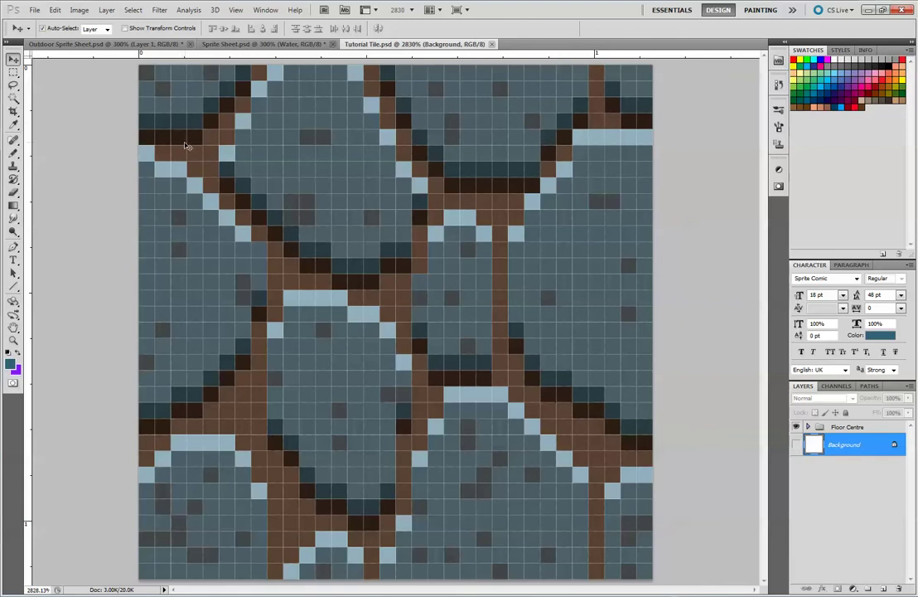
click(261, 44)
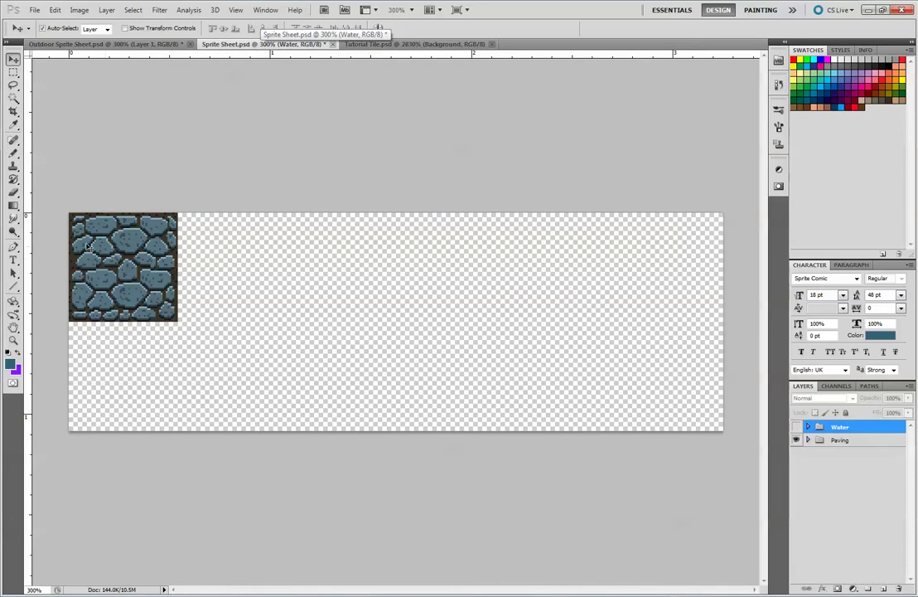
drag(134, 279, 246, 278)
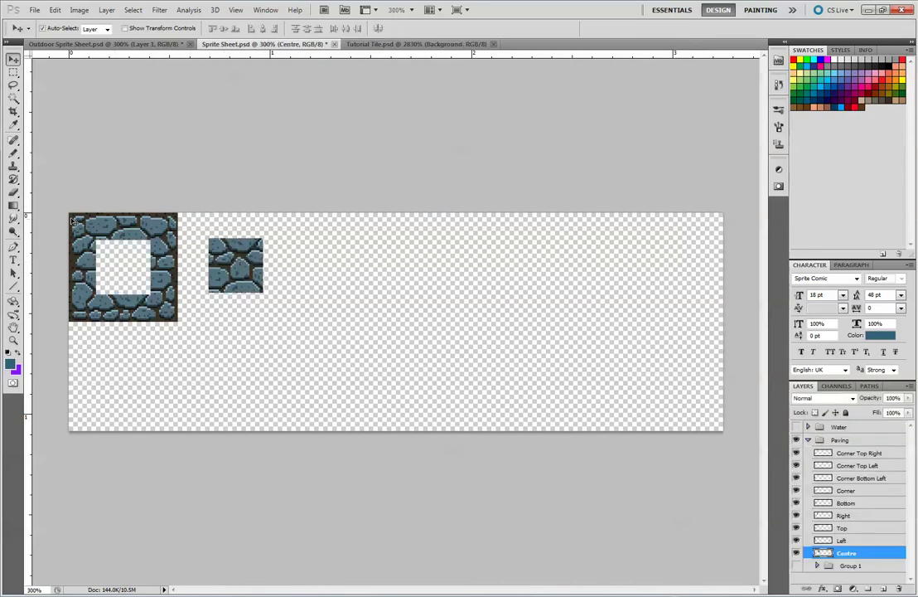
drag(245, 262, 133, 262)
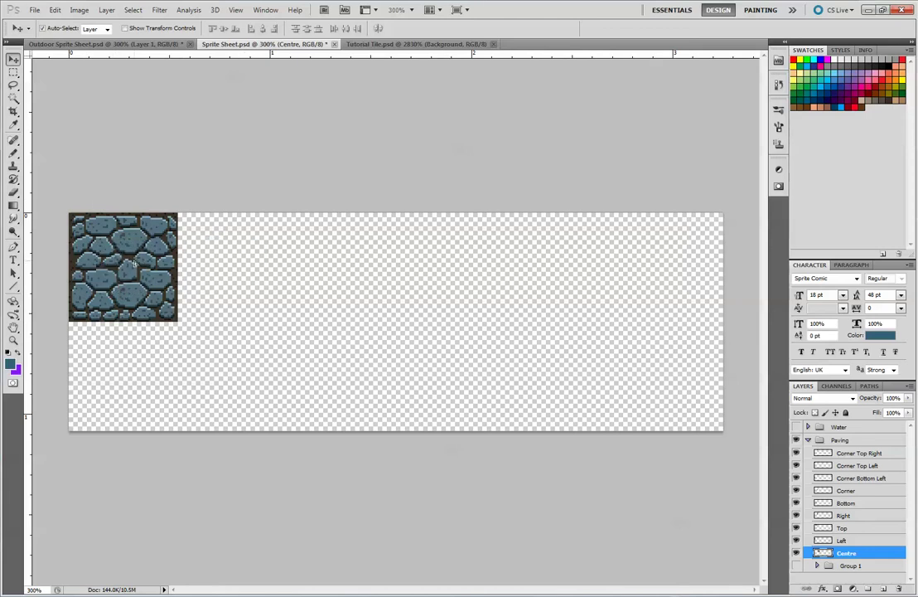
click(128, 43)
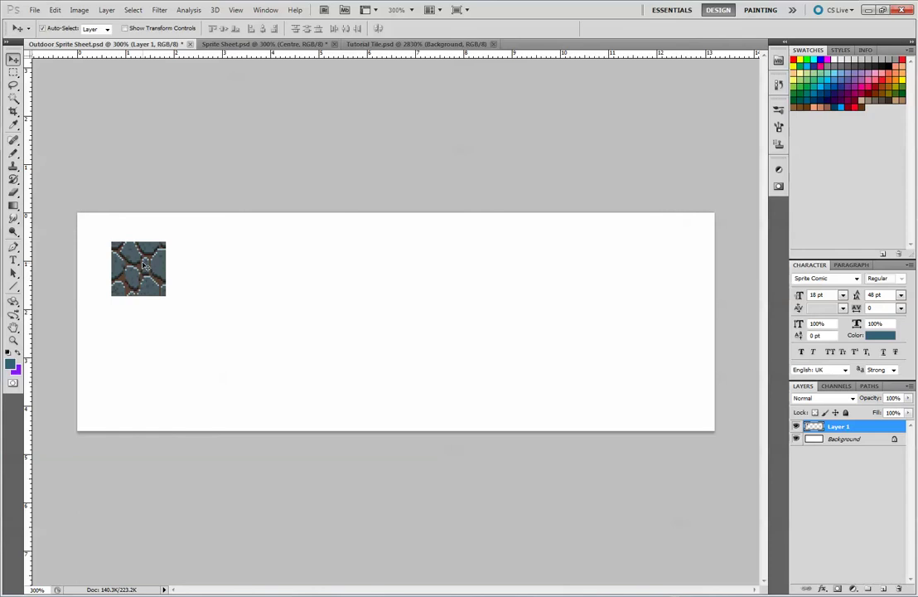
click(253, 43)
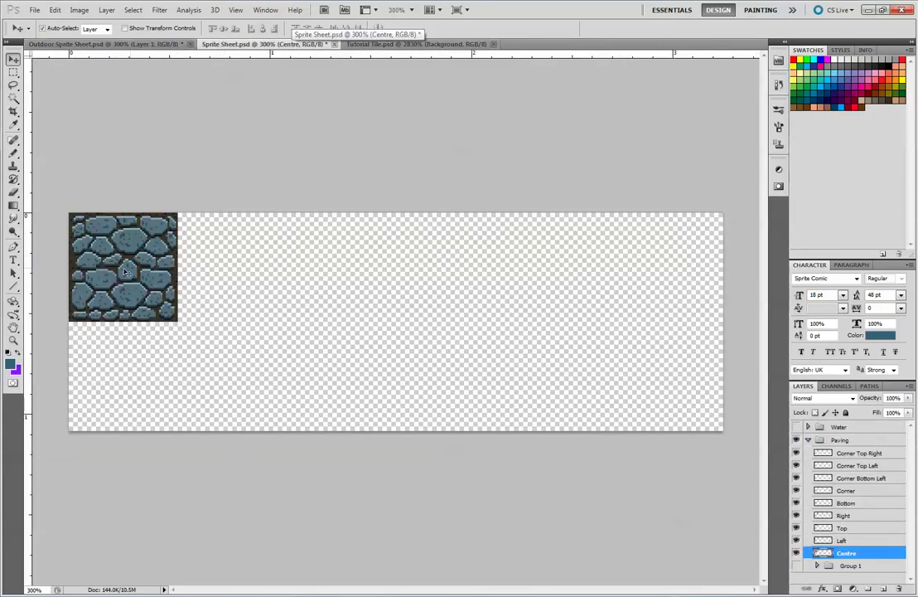
Move the Centre tile out of the paving, make three copies and arrange all four in a two-by-two block
drag(127, 272, 266, 276)
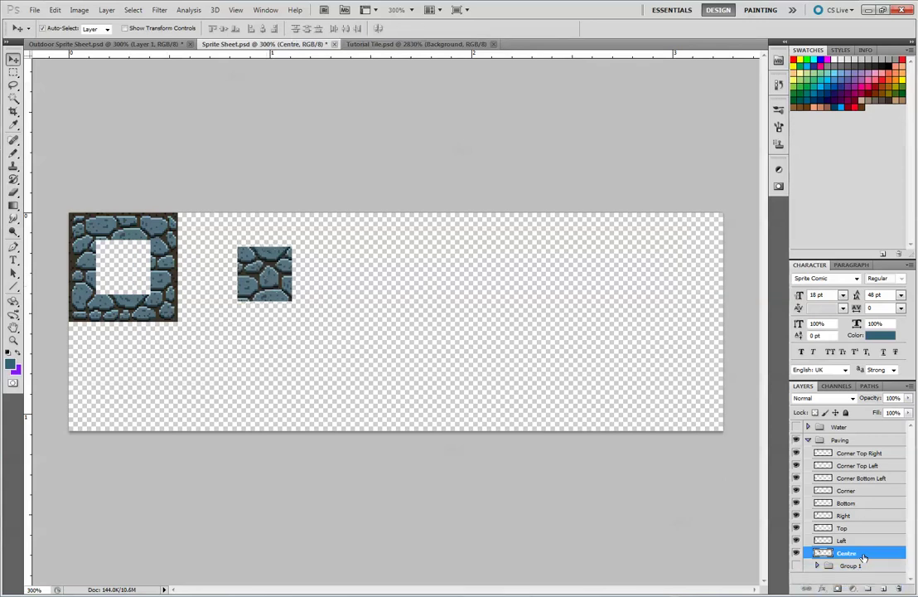
drag(858, 557, 884, 587)
drag(862, 553, 882, 589)
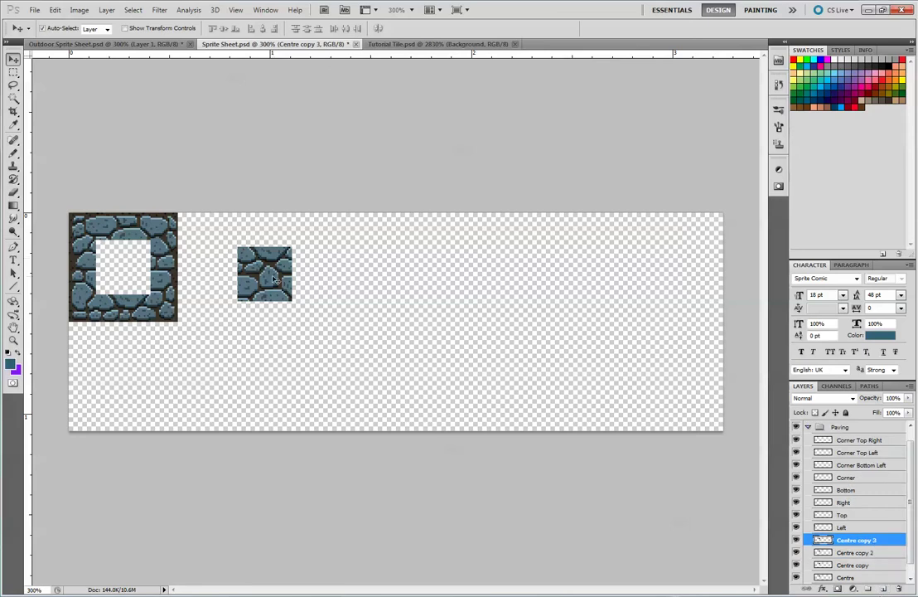
drag(274, 280, 253, 331)
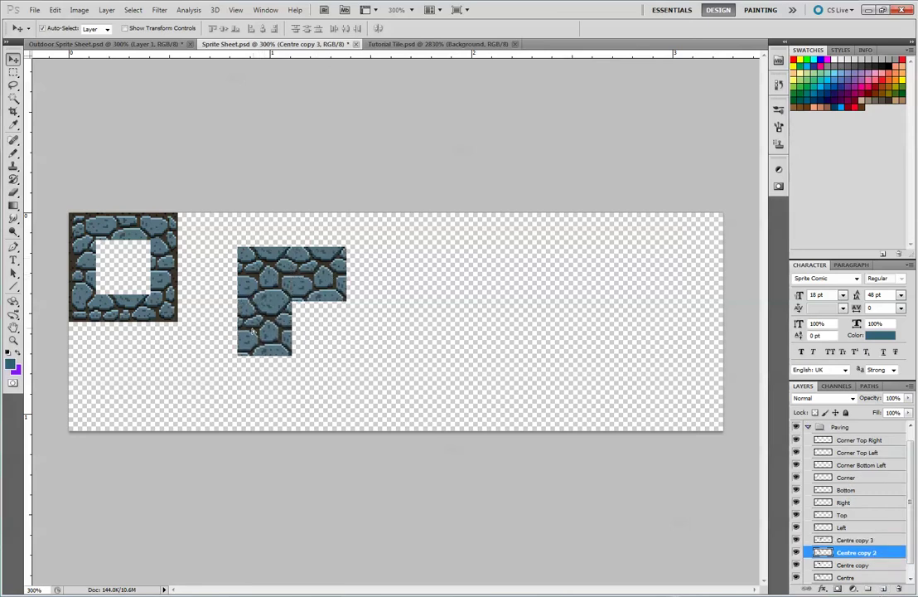
drag(286, 271, 323, 336)
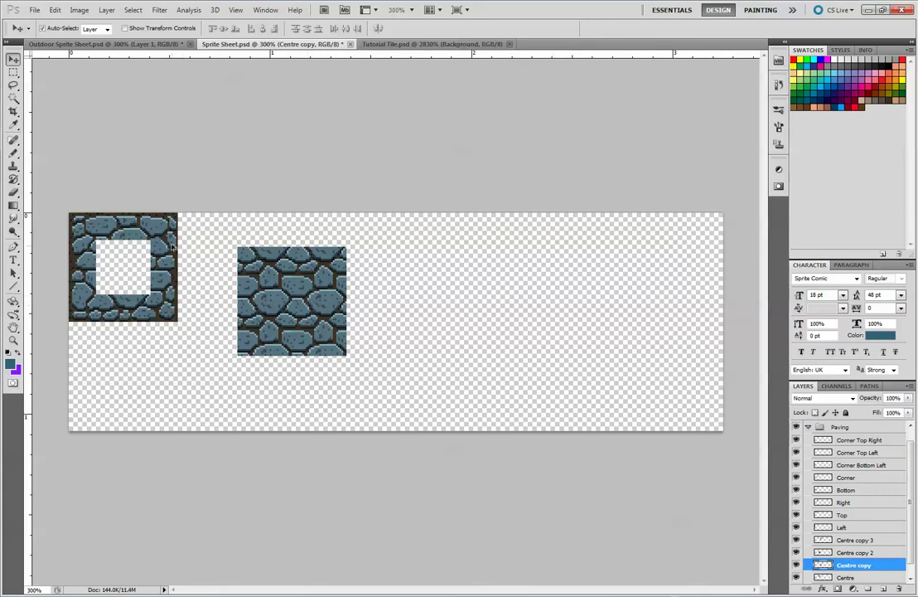
Undo the arrangement and duplication of the Centre tile copies
key(ctrl+alt+z)
key(ctrl+alt+z)
key(ctrl+alt+z)
key(ctrl+alt+z)
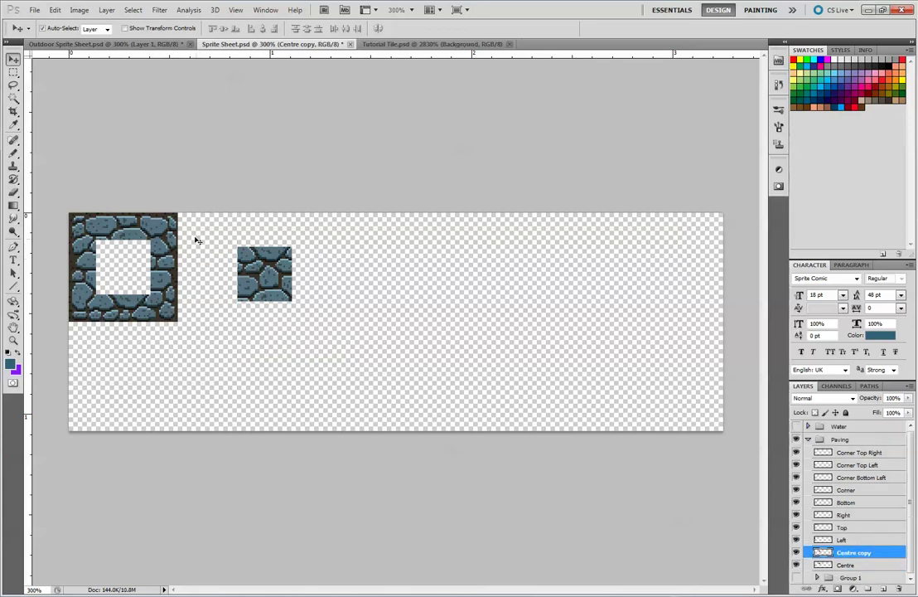
key(ctrl+alt+z)
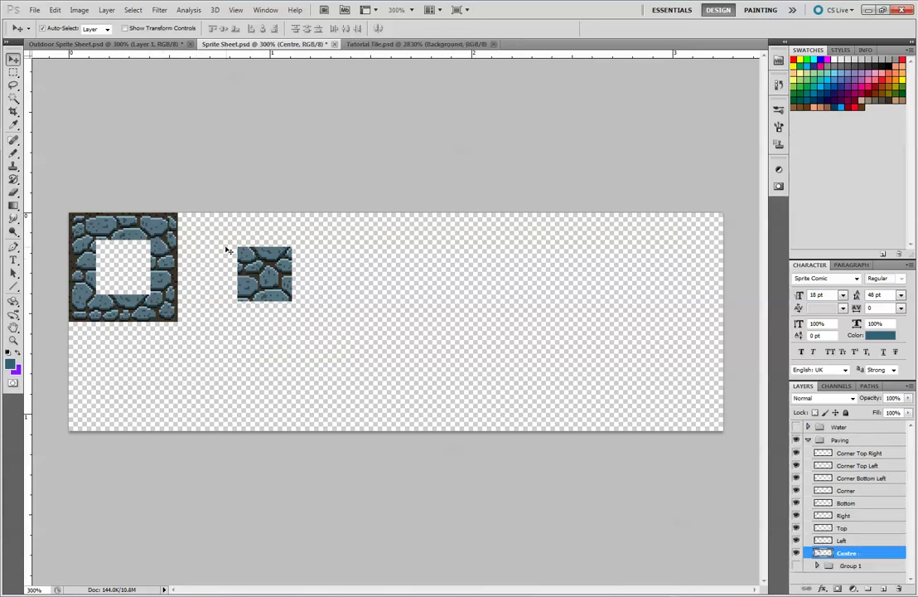
Build a narrow vertical path beside the paving from the Right and Left edges, with the four corner pieces at its ends
drag(265, 276, 317, 269)
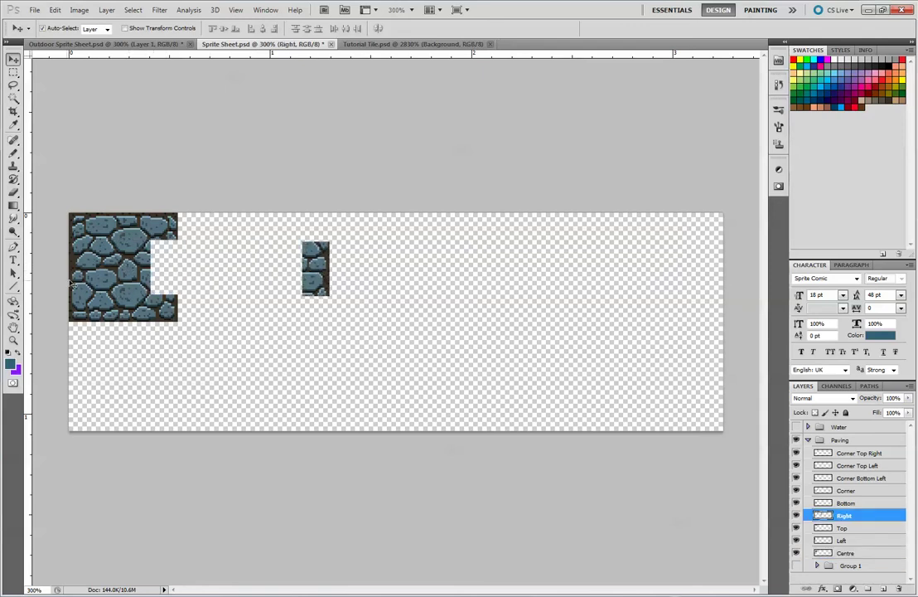
drag(83, 269, 287, 269)
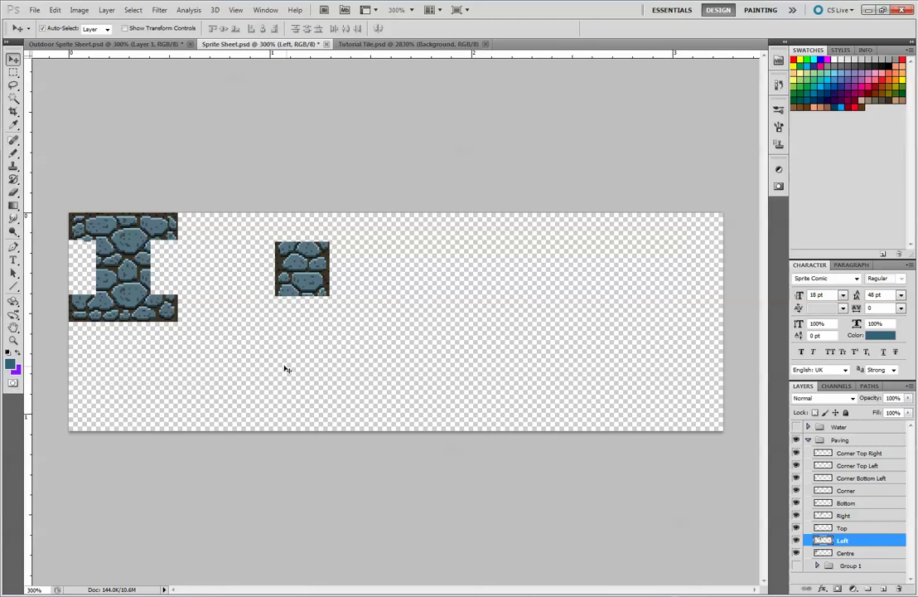
drag(79, 308, 285, 308)
drag(169, 308, 319, 310)
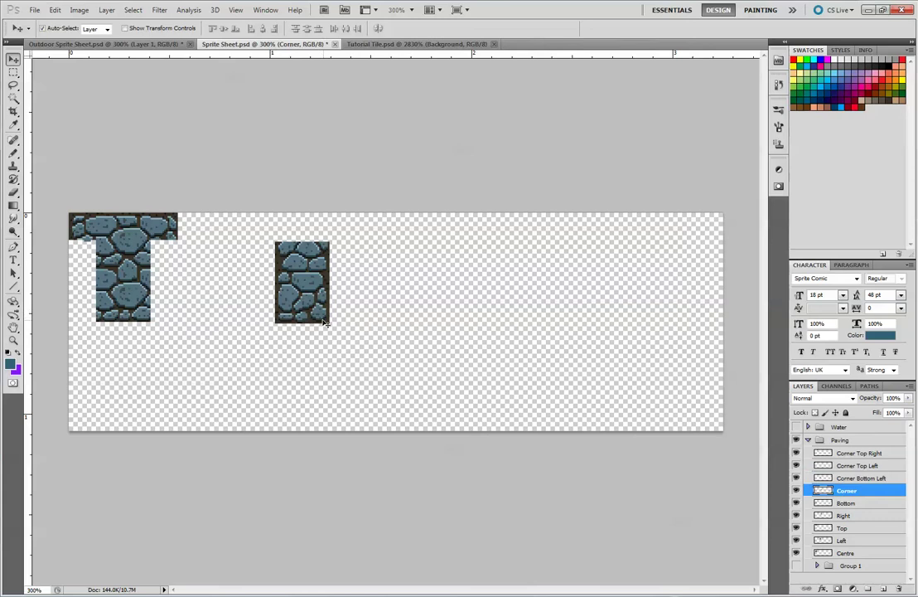
drag(168, 217, 319, 217)
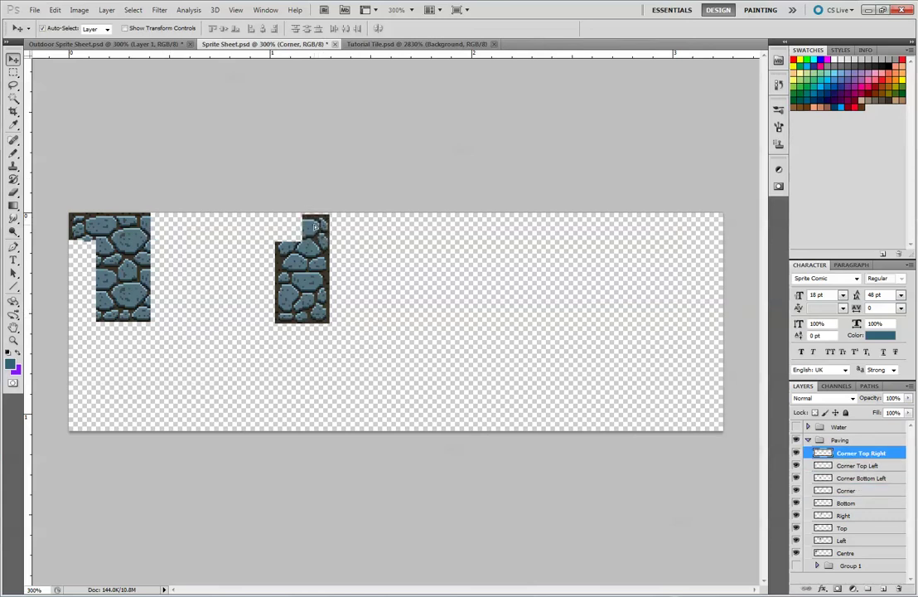
drag(83, 225, 289, 225)
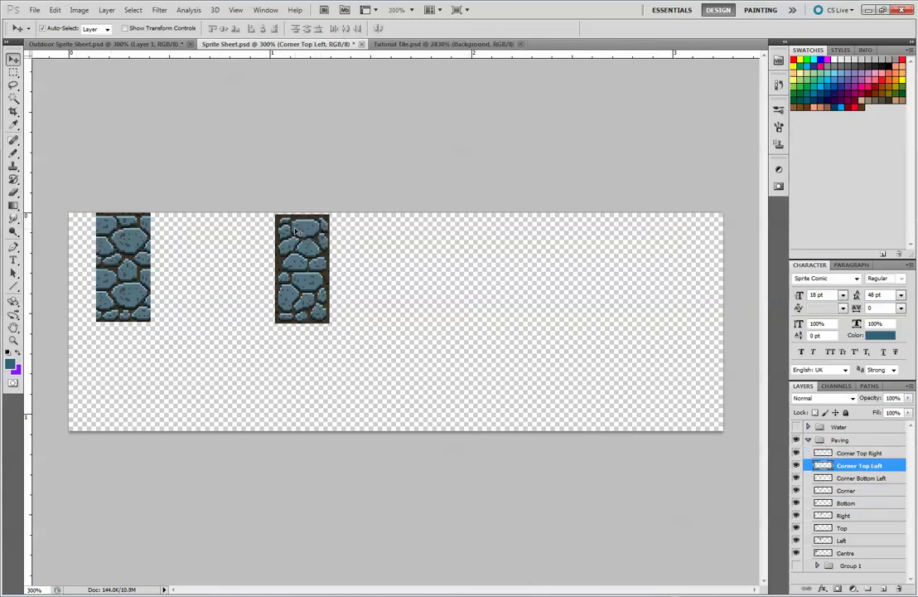
Pull the side edges out of the narrow path and join the four corner pieces into one square tile
drag(290, 267, 370, 267)
drag(300, 309, 292, 254)
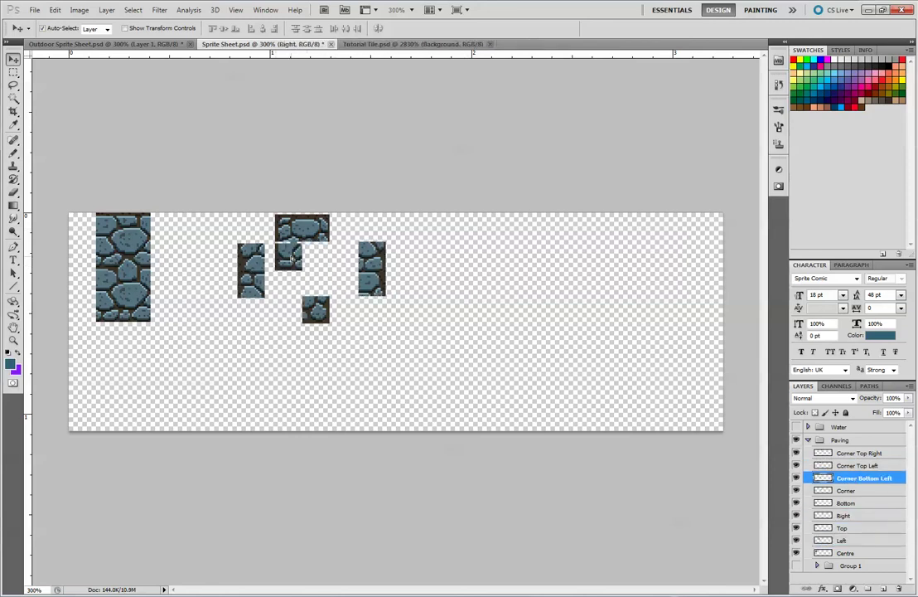
drag(322, 313, 322, 257)
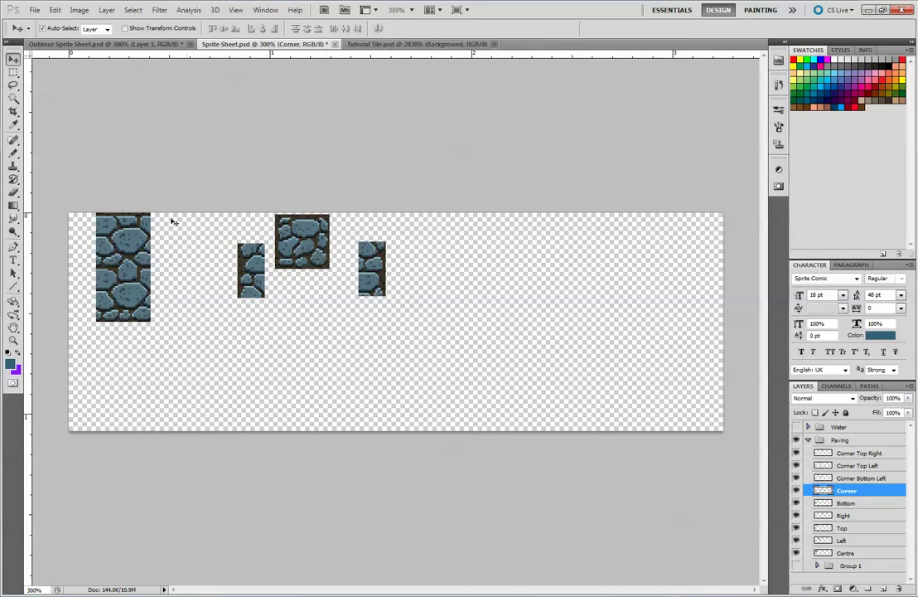
Move the Top and Bottom edge pieces out of the paving and stack them into a section of horizontal path below
drag(132, 230, 233, 358)
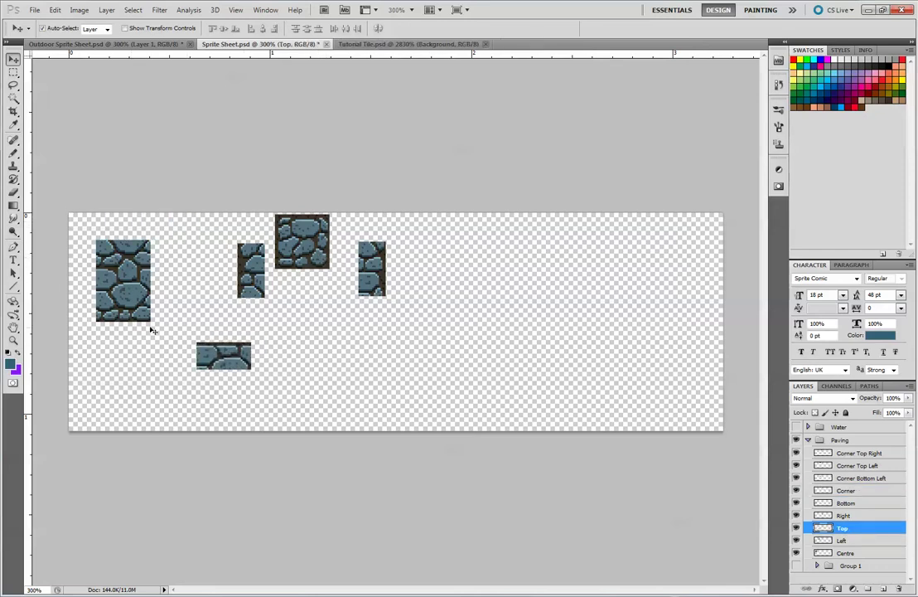
drag(149, 299, 189, 381)
drag(208, 421, 267, 414)
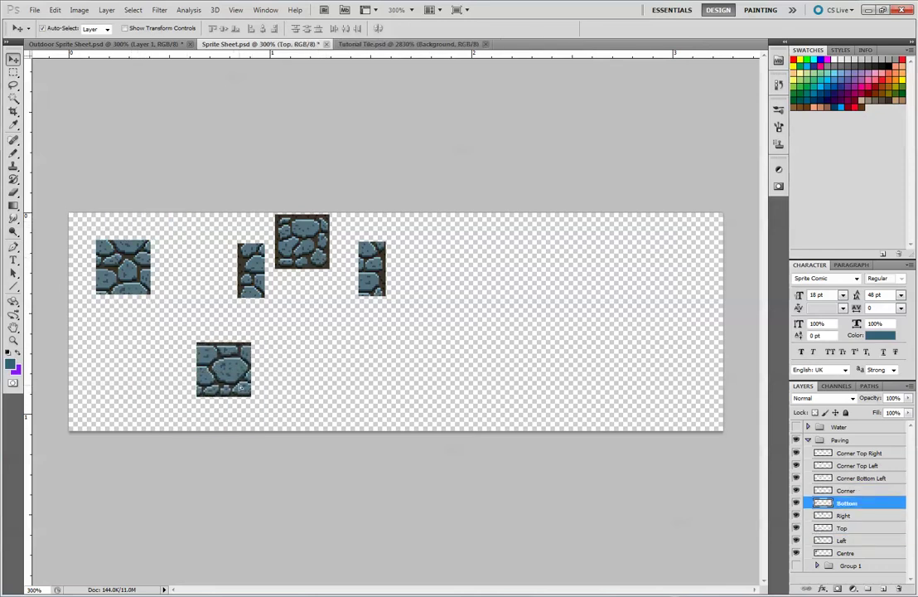
Attach the left and right corner pairs to the ends of the stacked Top and Bottom pieces to form a horizontal path
mouse_move(246, 276)
mouse_down()
mouse_move(153, 367)
mouse_move(180, 372)
mouse_move(189, 315)
mouse_move(241, 261)
mouse_up()
click(276, 225)
shift+click(281, 252)
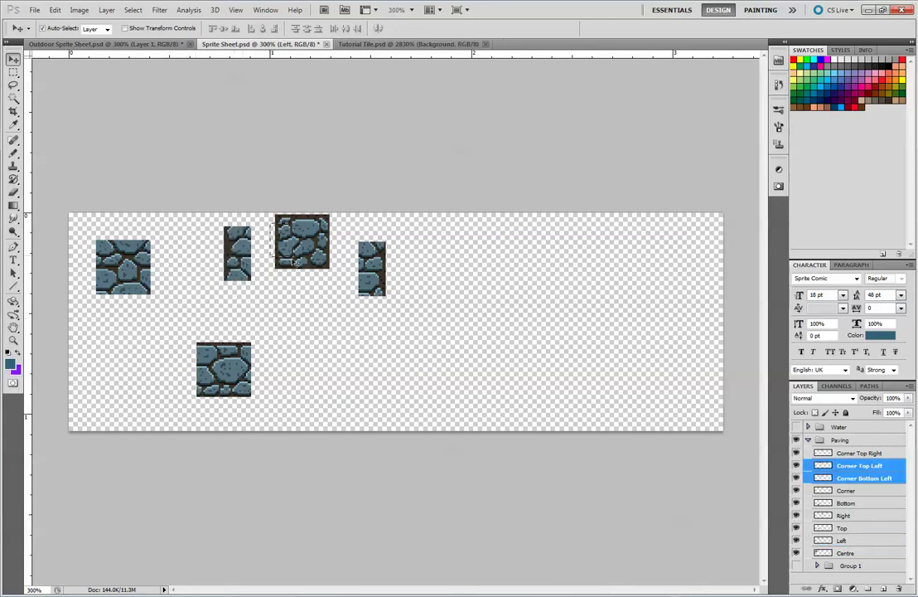
drag(294, 232, 192, 357)
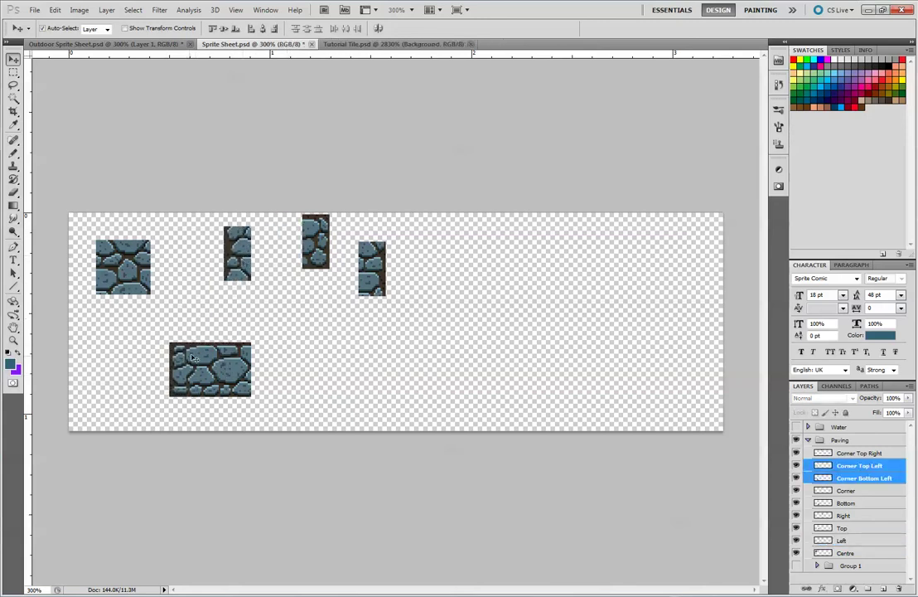
click(320, 222)
shift+click(322, 252)
drag(320, 222, 269, 348)
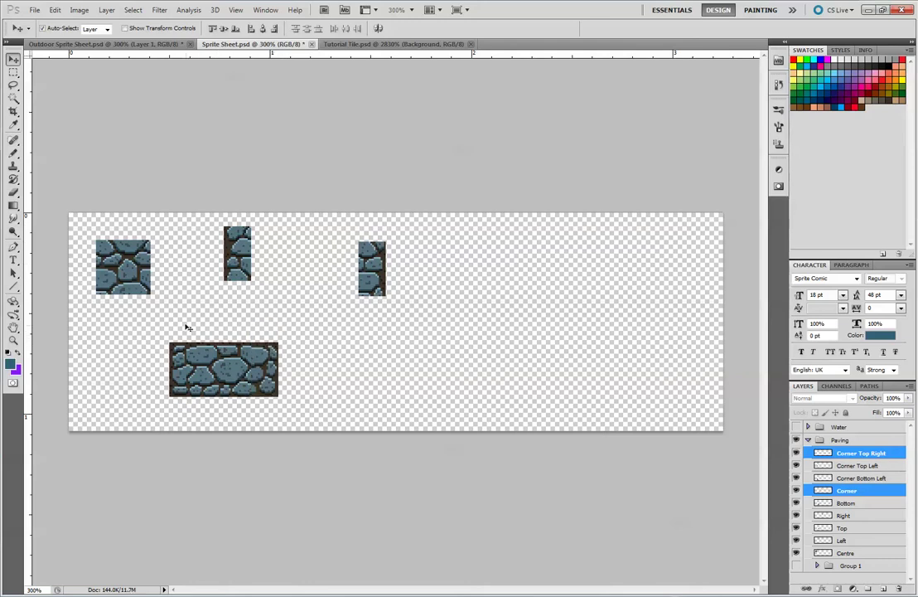
Move the top row, bottom row, Left and Right edges back around the Centre tile to reassemble the full paving block
click(178, 348)
shift+click(224, 348)
shift+click(270, 348)
drag(231, 361, 131, 233)
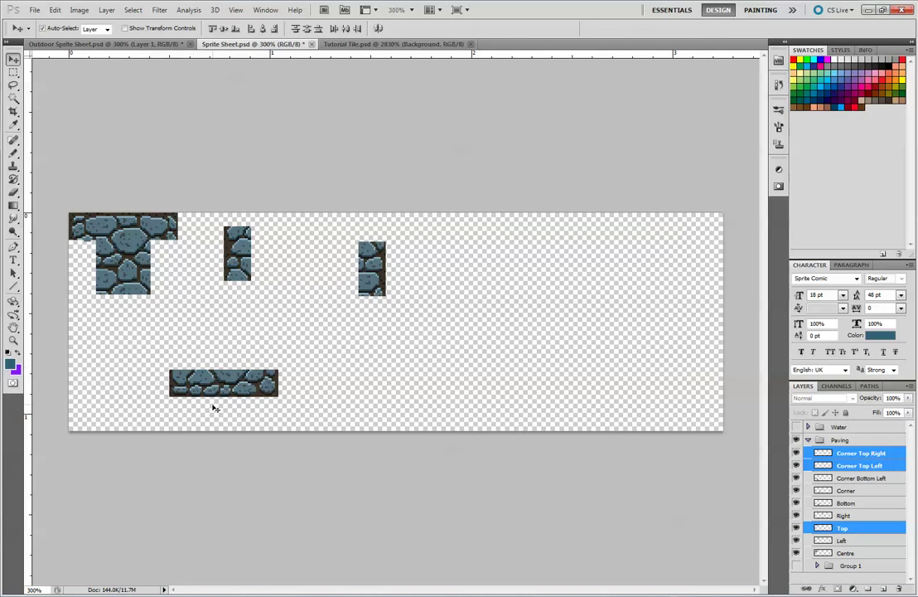
drag(214, 408, 142, 338)
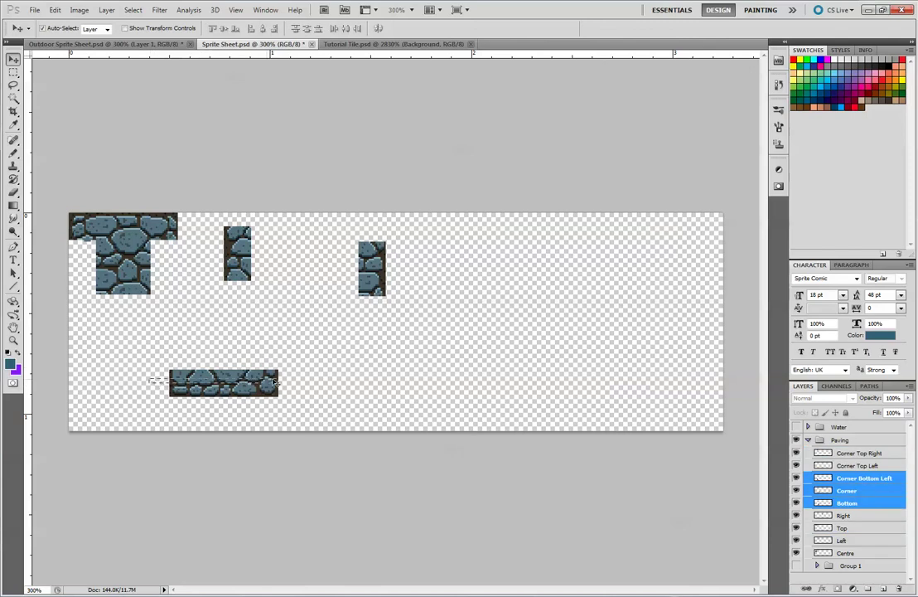
drag(231, 383, 139, 312)
drag(249, 261, 88, 277)
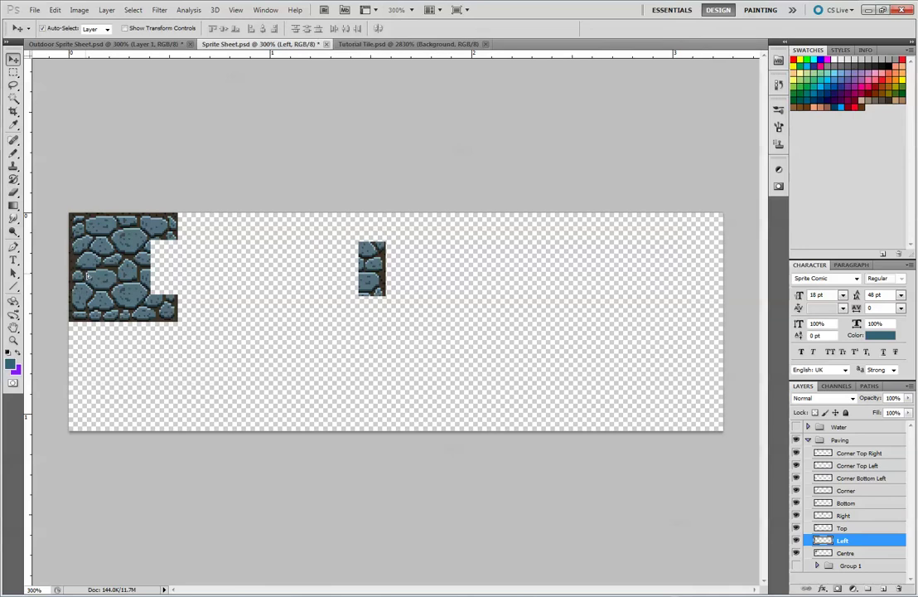
drag(380, 269, 172, 241)
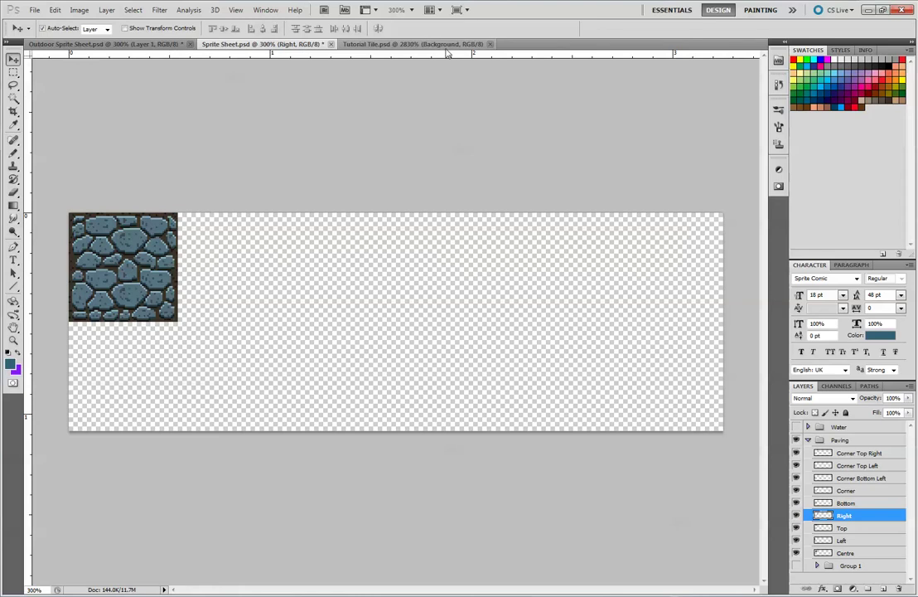
Duplicate the Floor Centre group in Tutorial Tile.psd, and lock and hide the original group
click(385, 44)
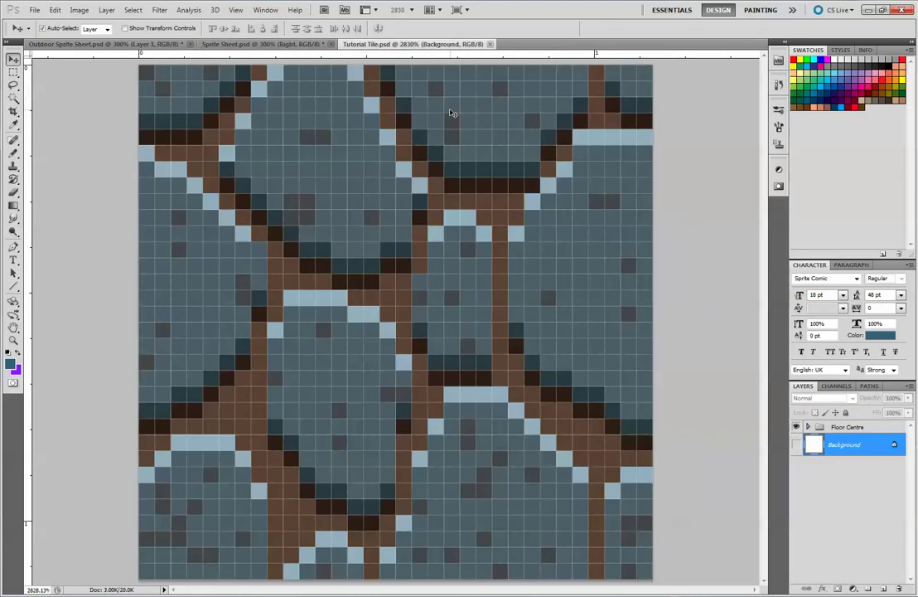
key(ctrl+minus)
key(ctrl+minus)
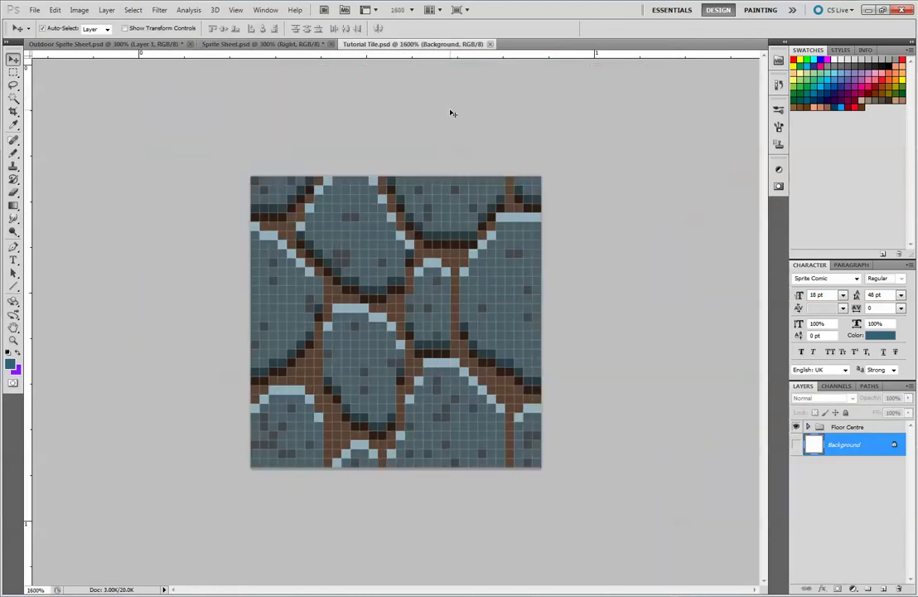
drag(846, 427, 834, 446)
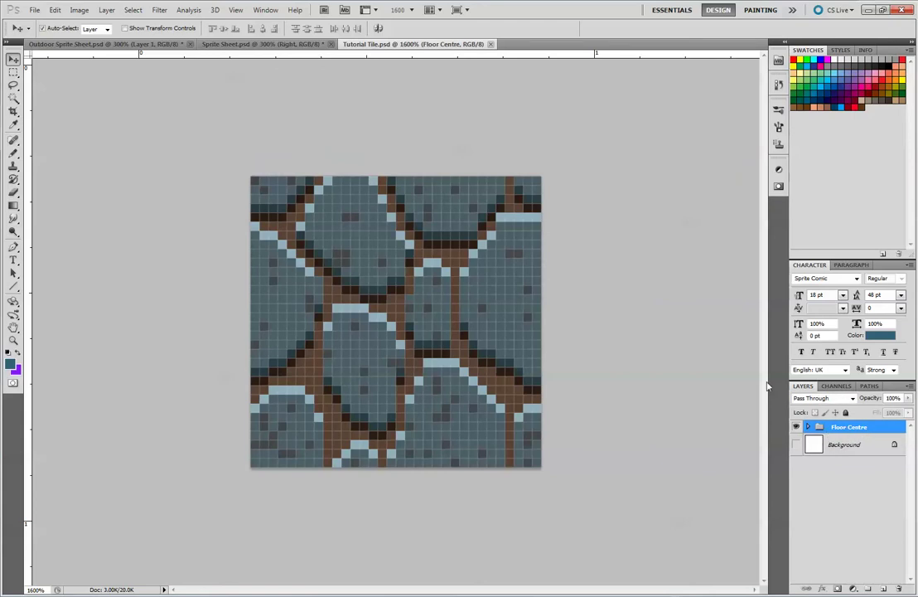
drag(819, 432, 881, 585)
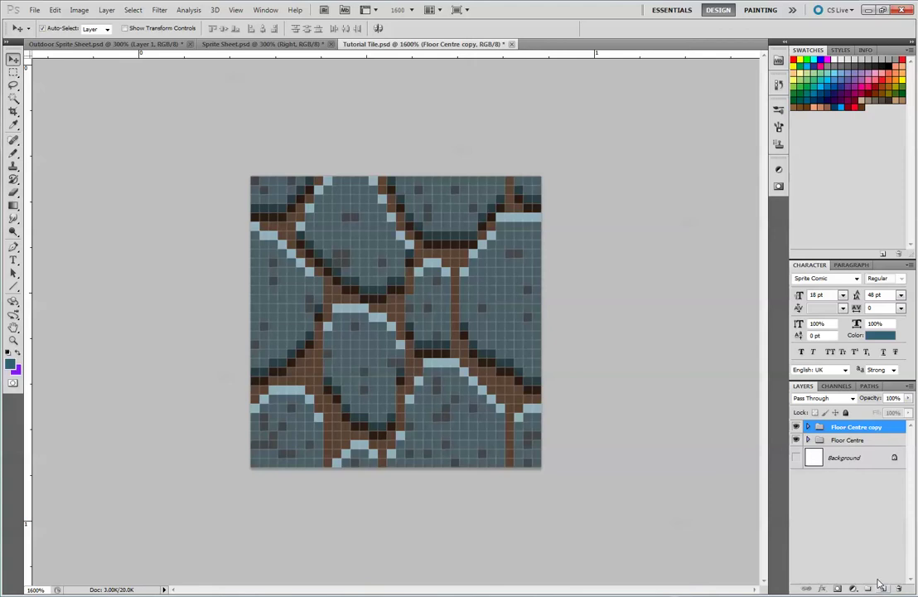
click(839, 441)
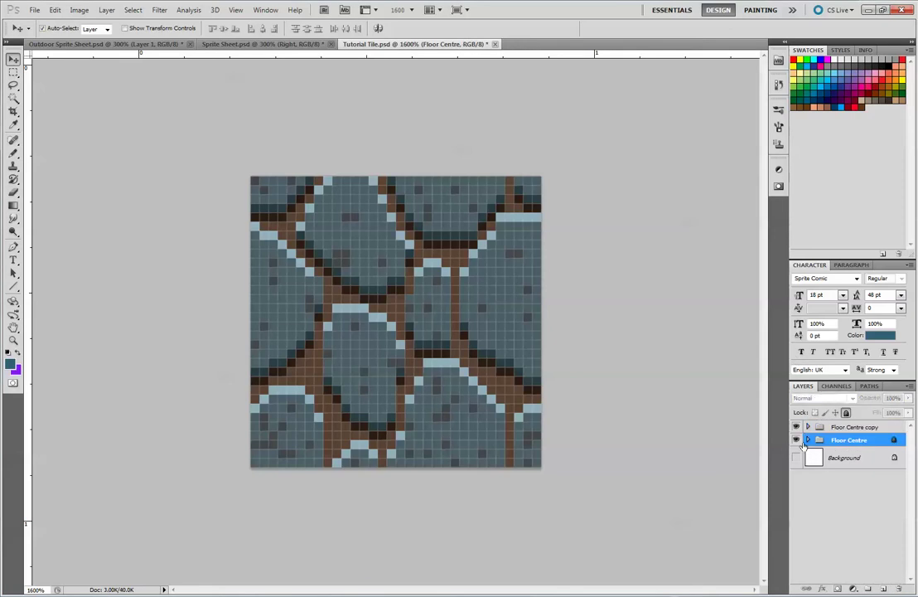
click(796, 440)
Rename the Floor Centre copy group to Floor Right
click(839, 426)
double_click(854, 426)
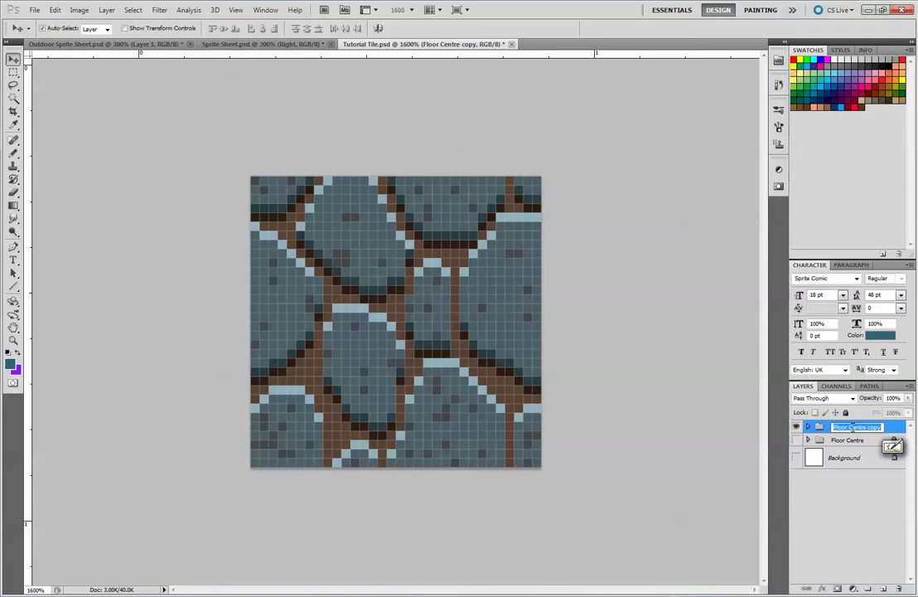
drag(852, 426, 877, 429)
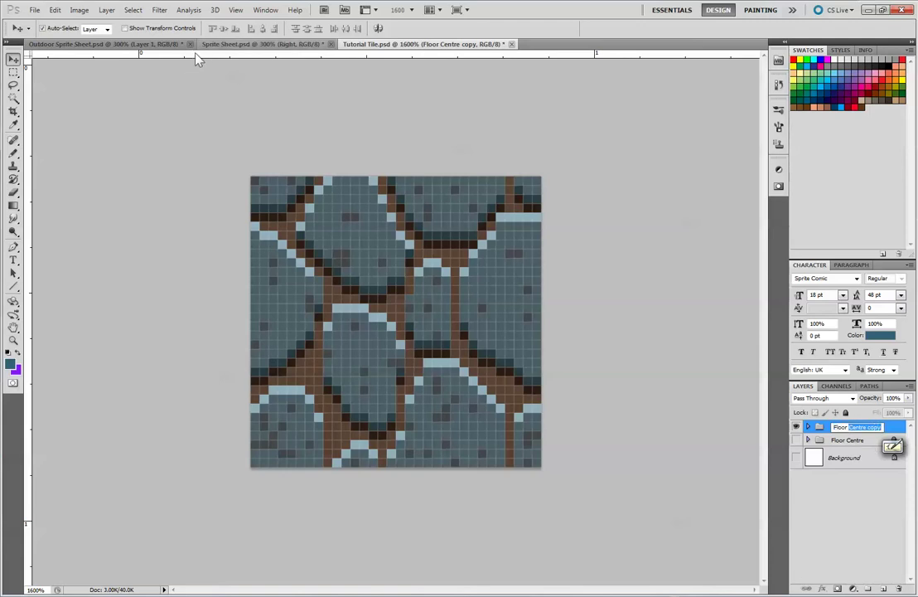
text(Riht)
key(Return)
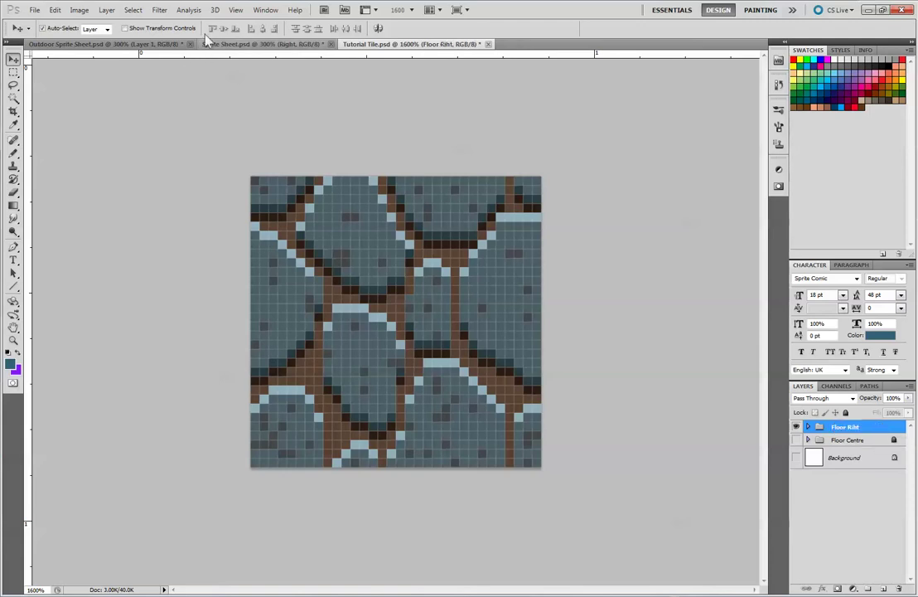
double_click(846, 427)
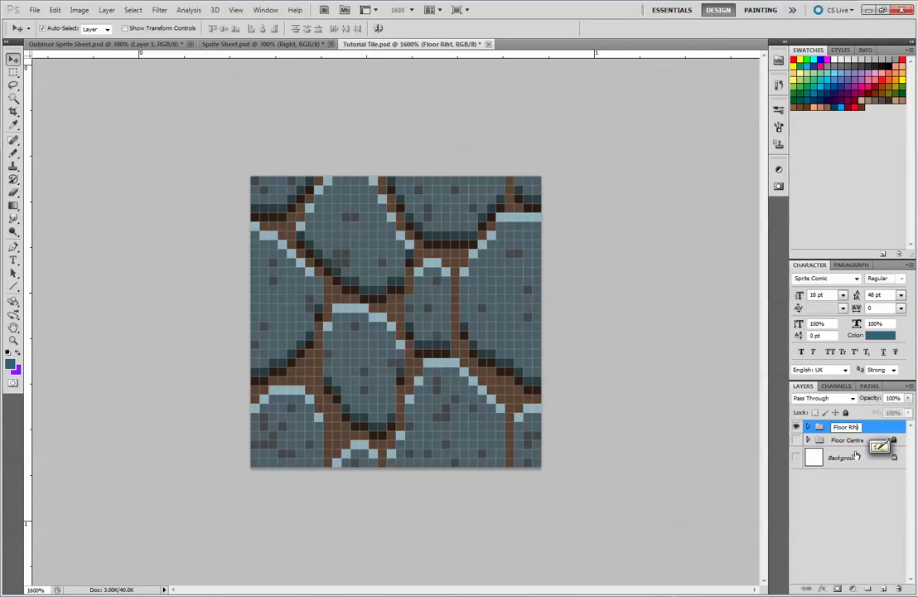
key(BackSpace)
key(BackSpace)
key(BackSpace)
key(BackSpace)
text(gh)
key(Return)
double_click(856, 427)
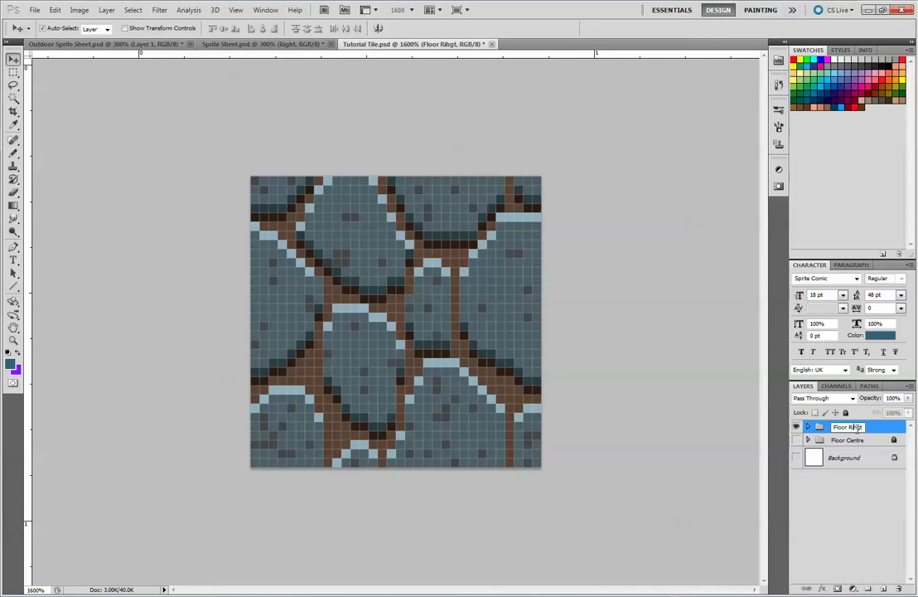
key(Left)
key(Left)
key(BackSpace)
text(h)
key(Return)
Compare the small floor tile in Outdoor Sprite Sheet.psd with the enlarged tile in Tutorial Tile.psd
click(108, 44)
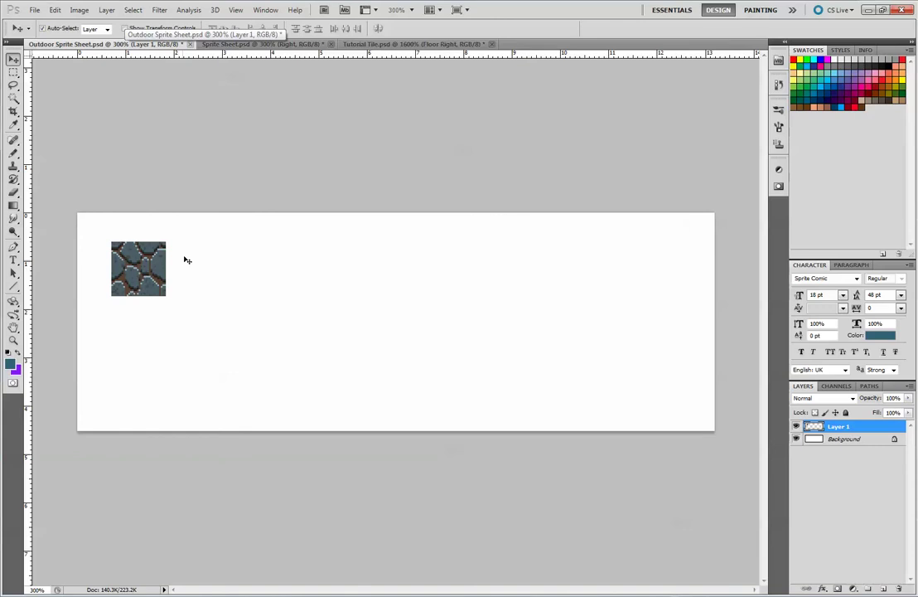
click(410, 45)
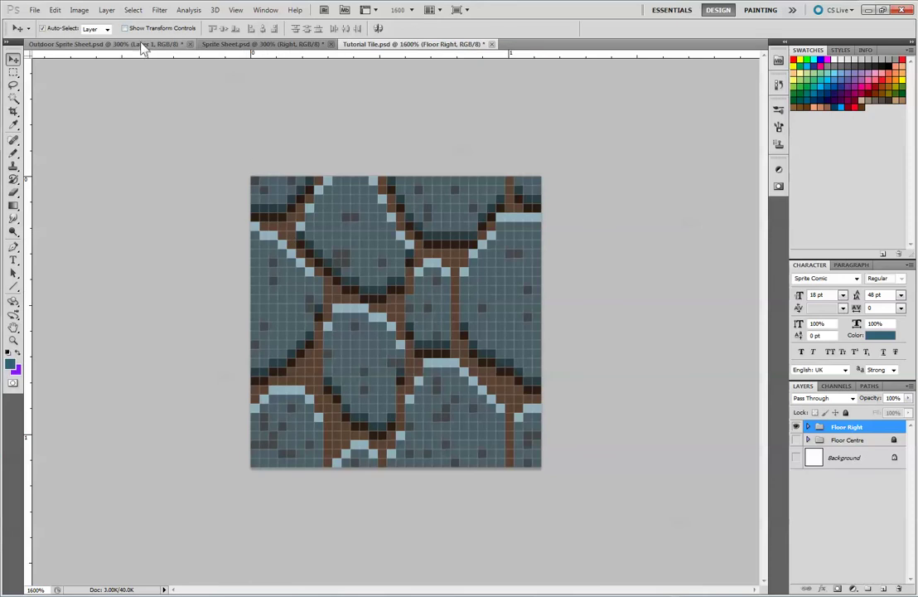
click(103, 43)
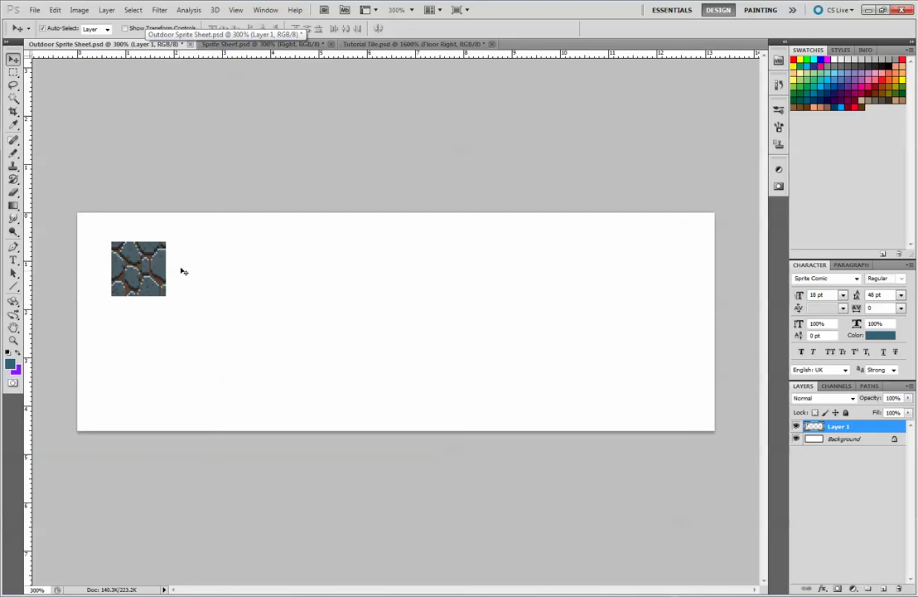
click(436, 43)
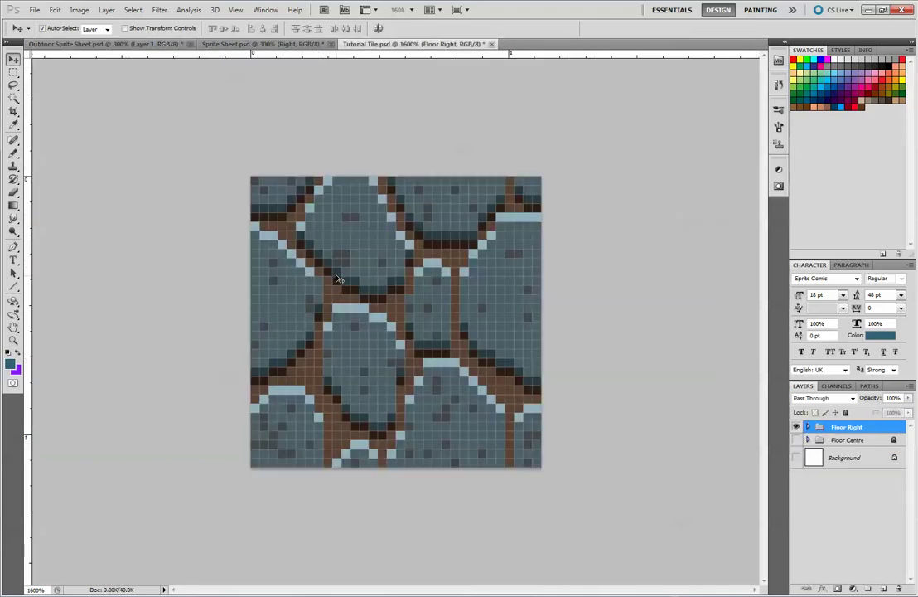
Select the right half of the tile with a rectangular marquee fixed at 16 px wide and 32 px high
click(13, 72)
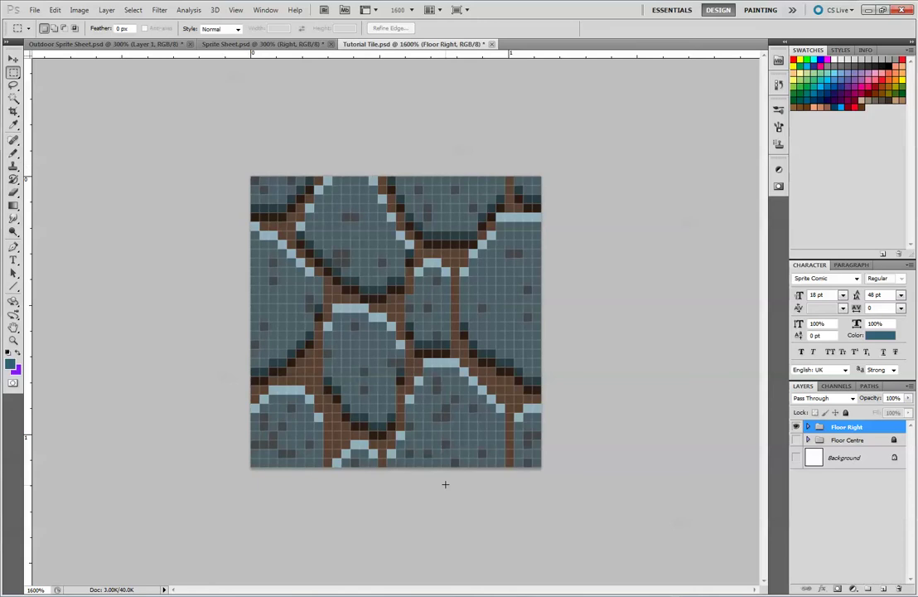
drag(447, 481, 420, 175)
drag(579, 488, 396, 149)
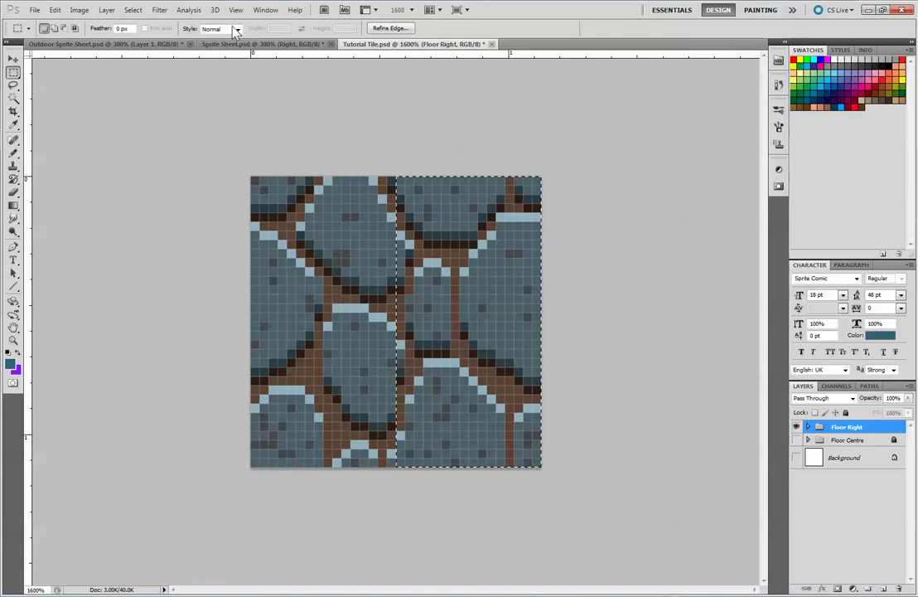
click(236, 29)
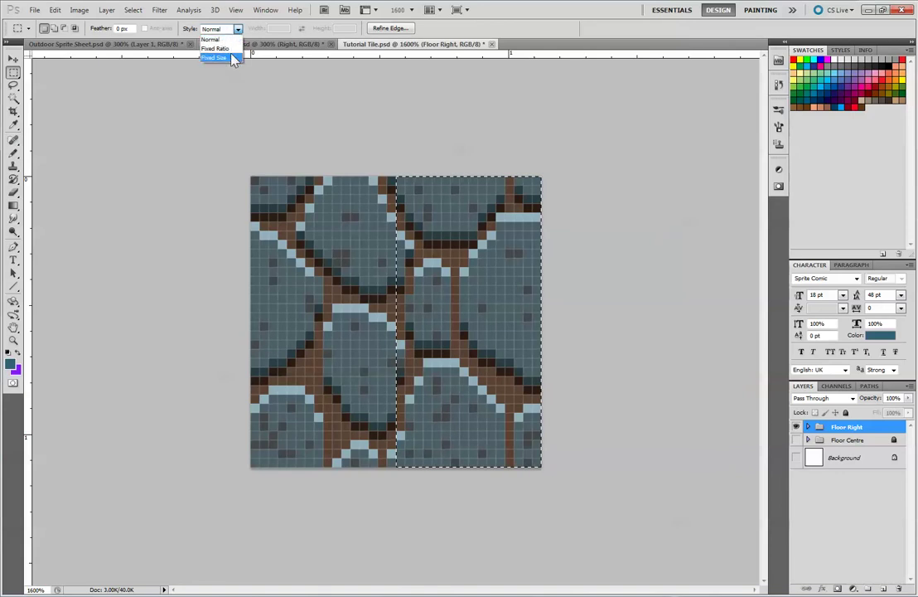
click(233, 60)
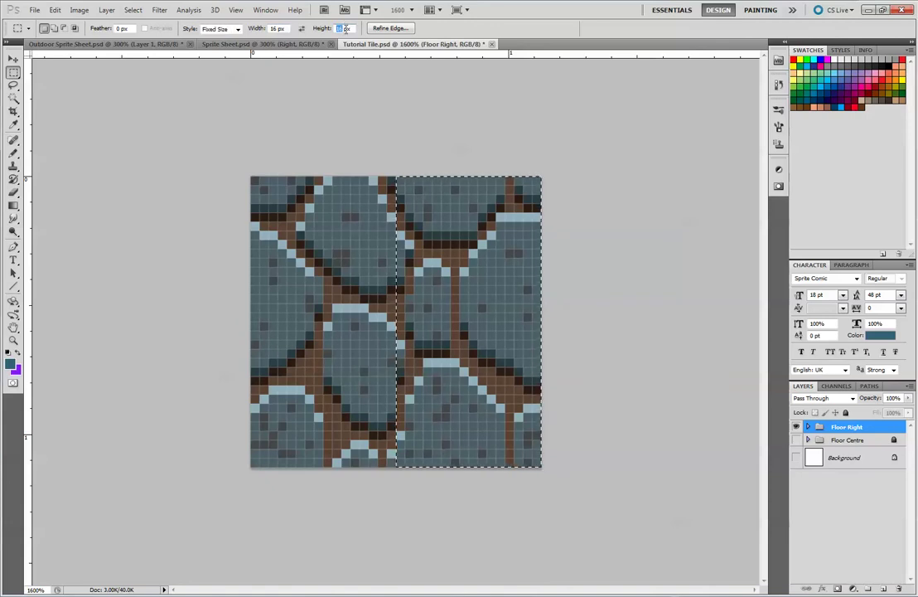
text(32)
click(460, 172)
Erase the selected right half of the Mud layer in the Floor Right group with a 6 px eraser
key(e)
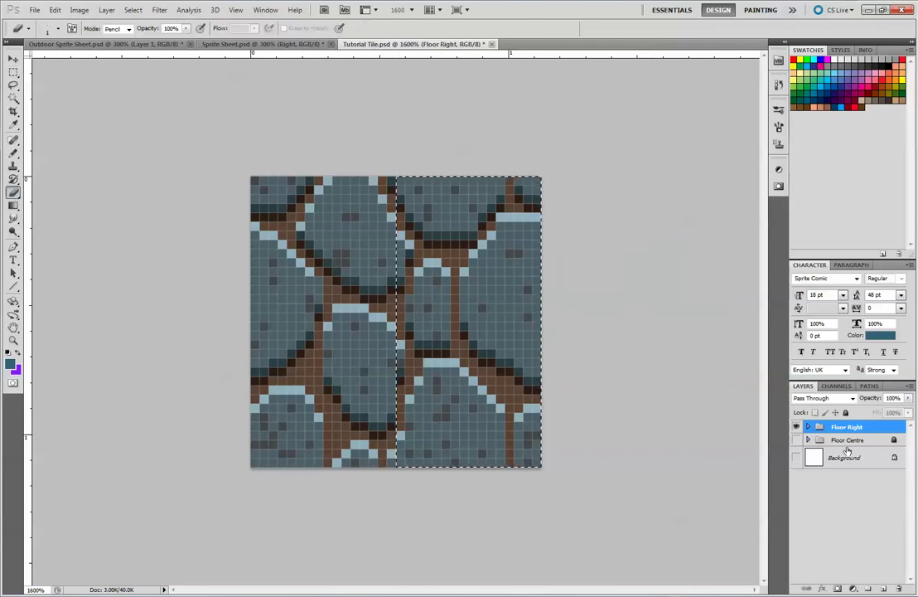
click(808, 426)
scroll(865, 517, down, 2)
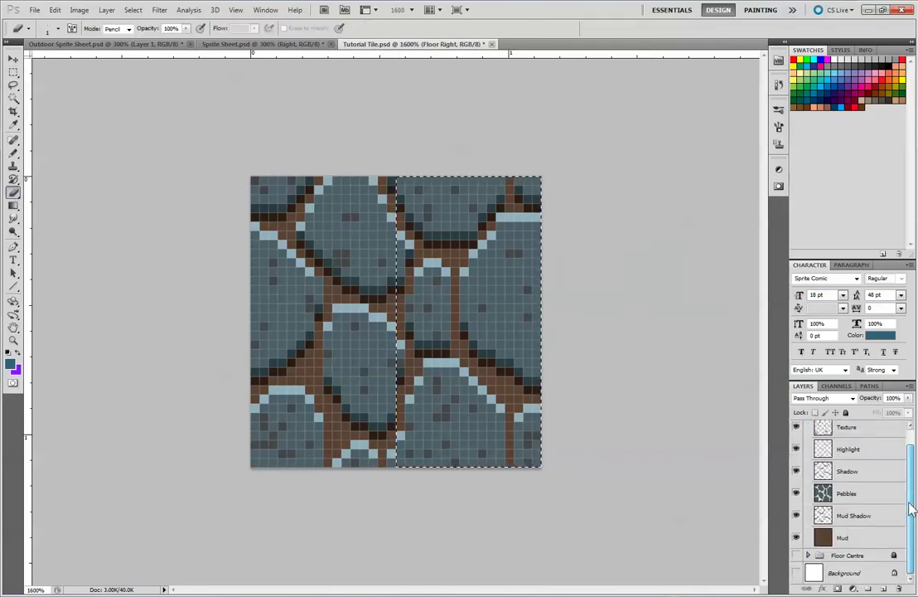
click(862, 516)
click(854, 539)
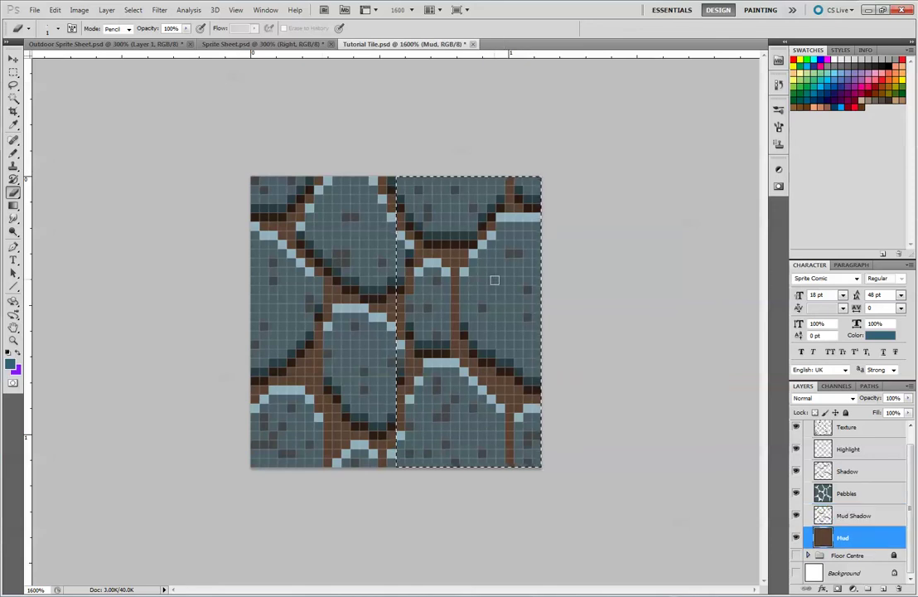
key(bracketright)
key(bracketright)
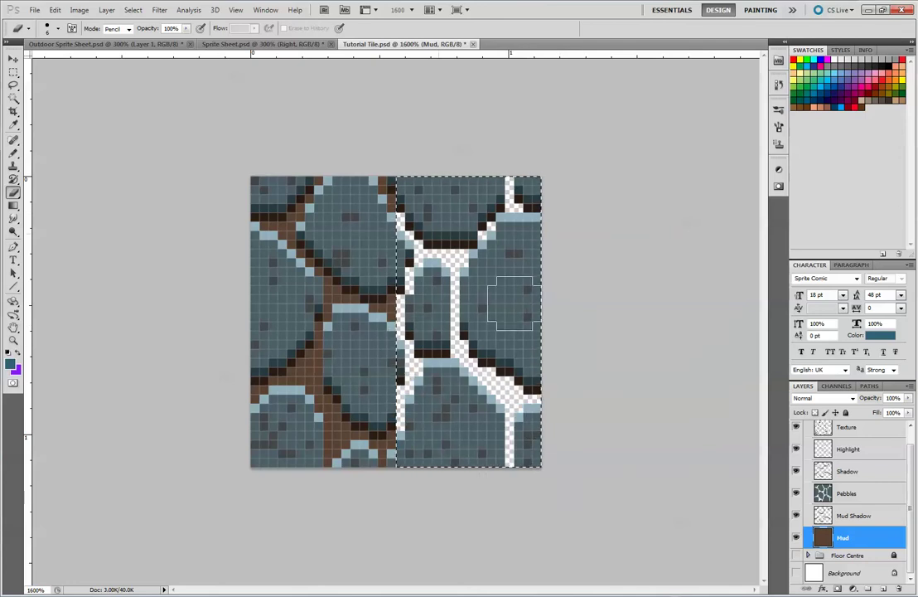
Erase the selected right half of the Mud Shadow and Pebbles layers
key(alt+bracketright)
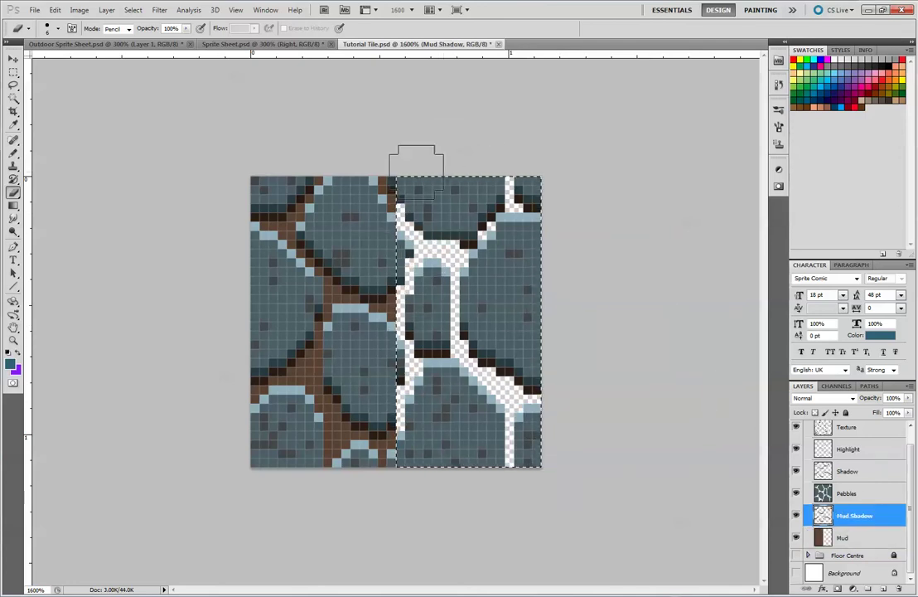
key(ctrl+z)
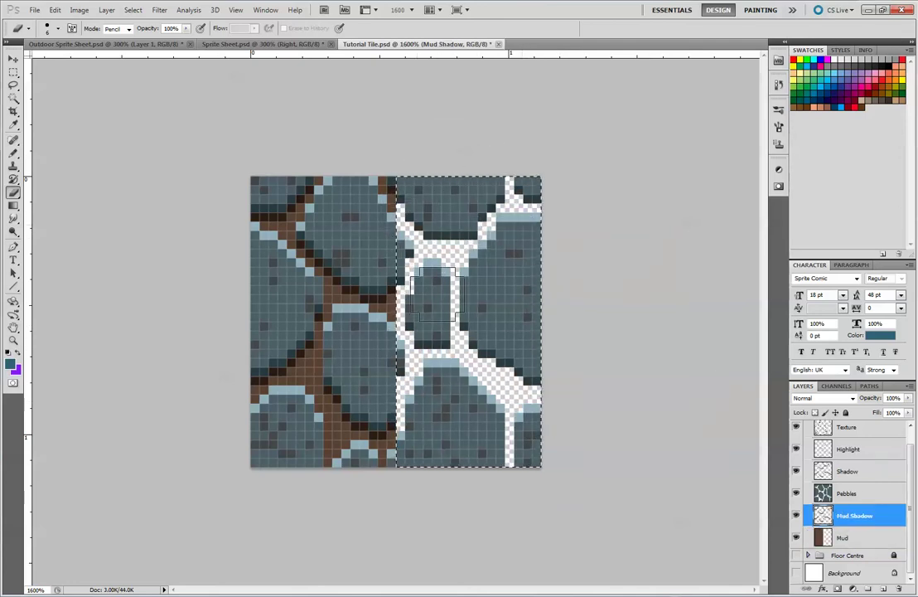
key(ctrl+alt+z)
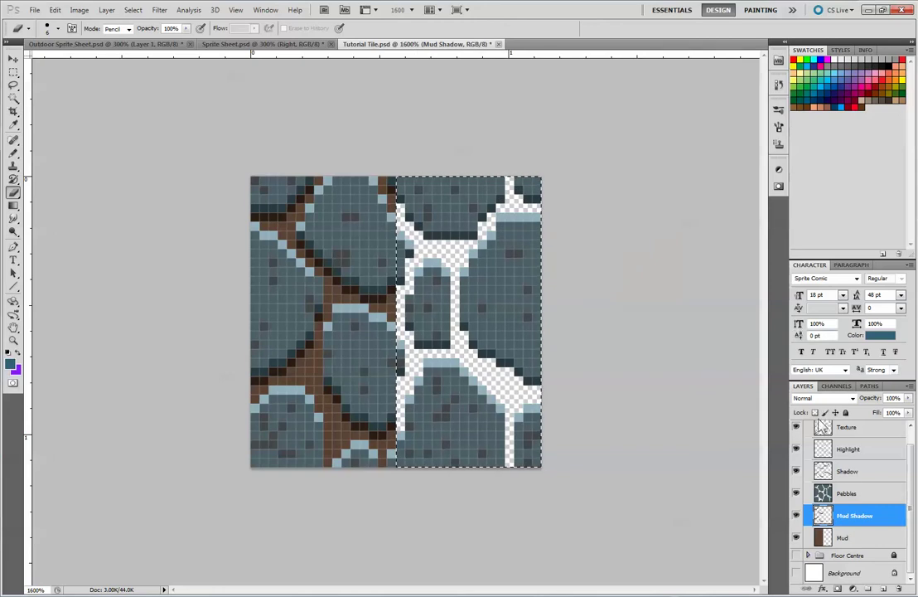
click(861, 493)
key(ctrl+alt+z)
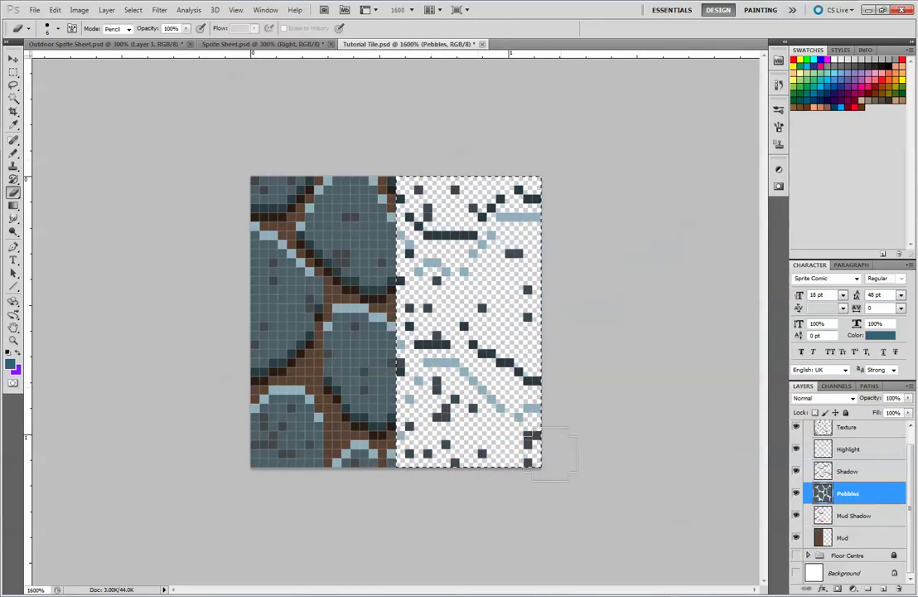
Erase the selected right half of the Shadow and Highlight layers
click(861, 470)
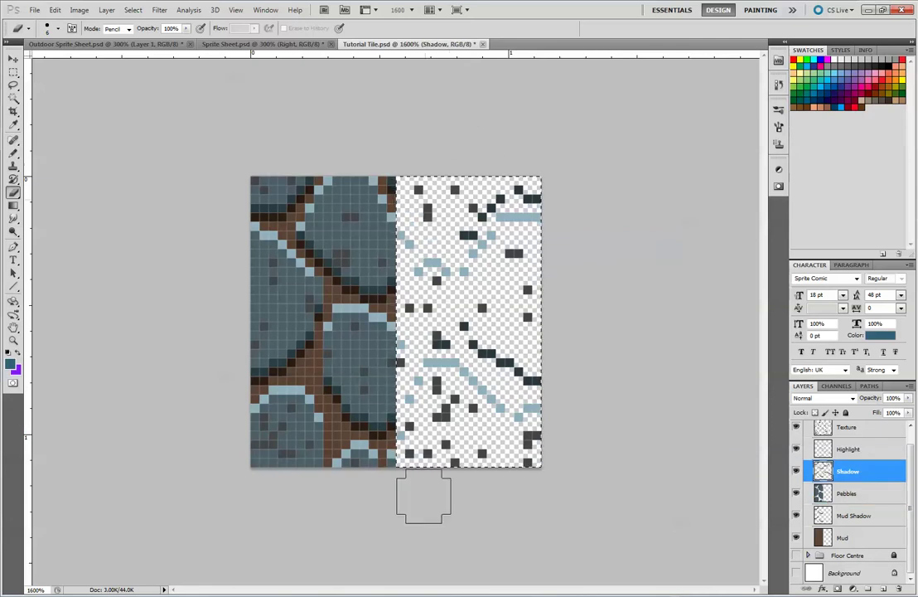
key(ctrl+alt+z)
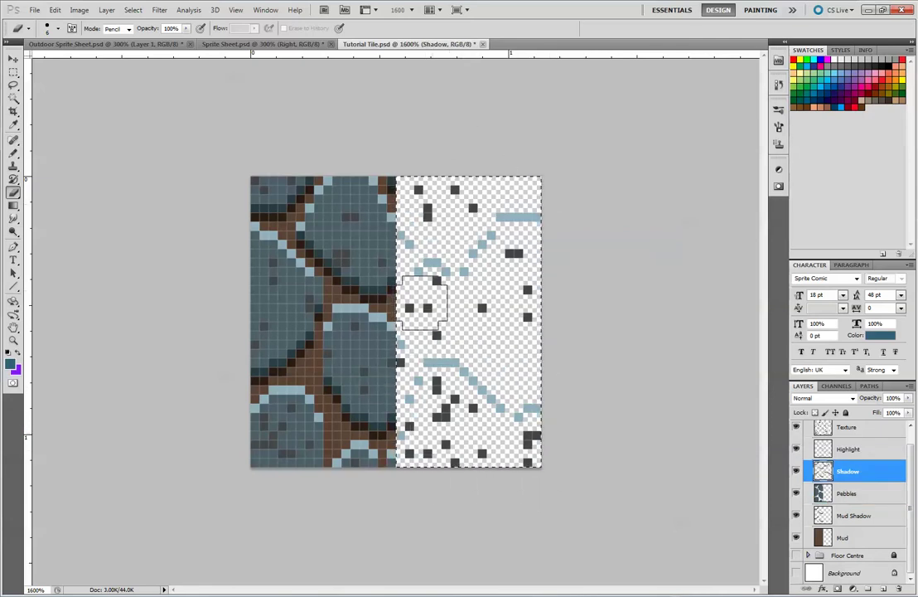
key(alt+bracketright)
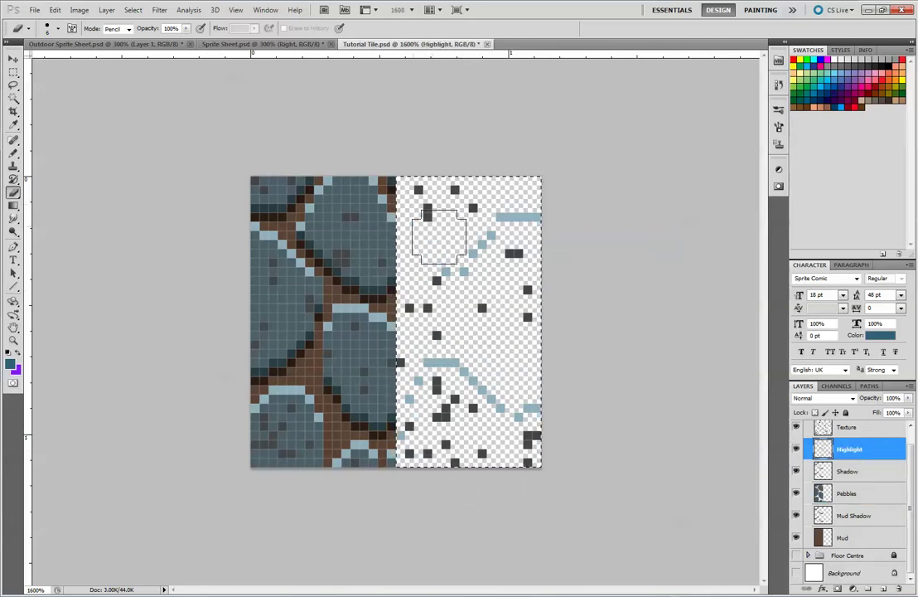
key(ctrl+alt+z)
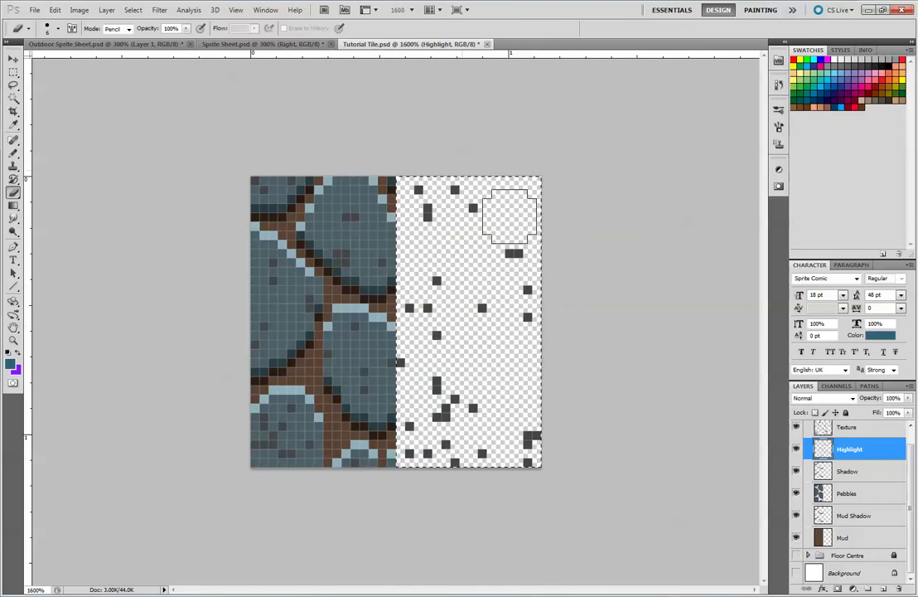
Erase the selected right half of the Texture layer and clear the selection
scroll(878, 439, up, 1)
click(887, 448)
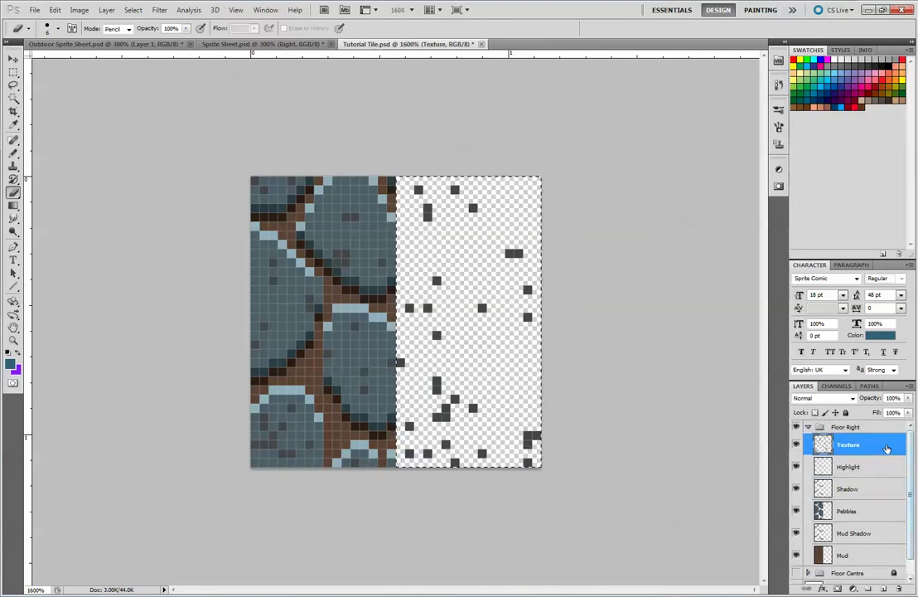
key(ctrl+alt+z)
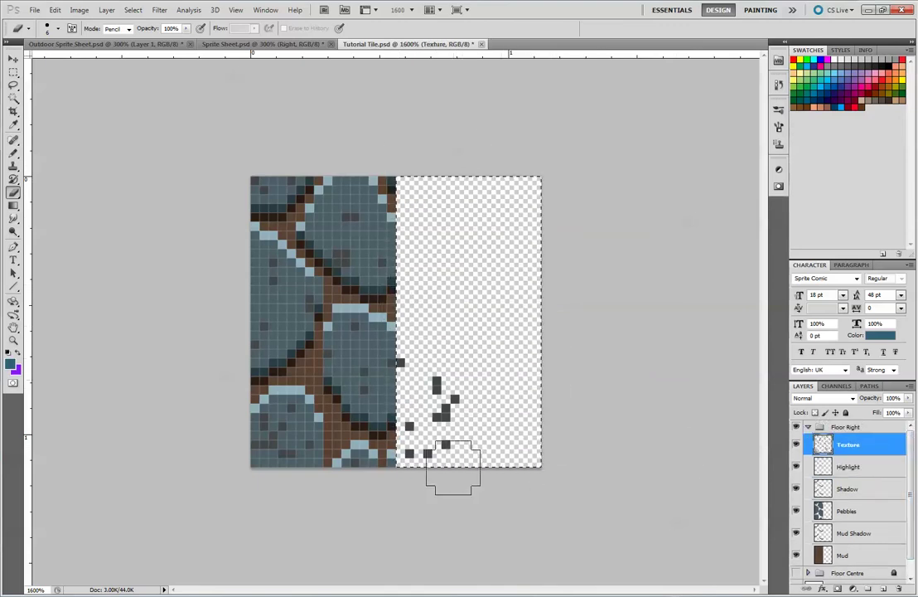
key(ctrl+alt+z)
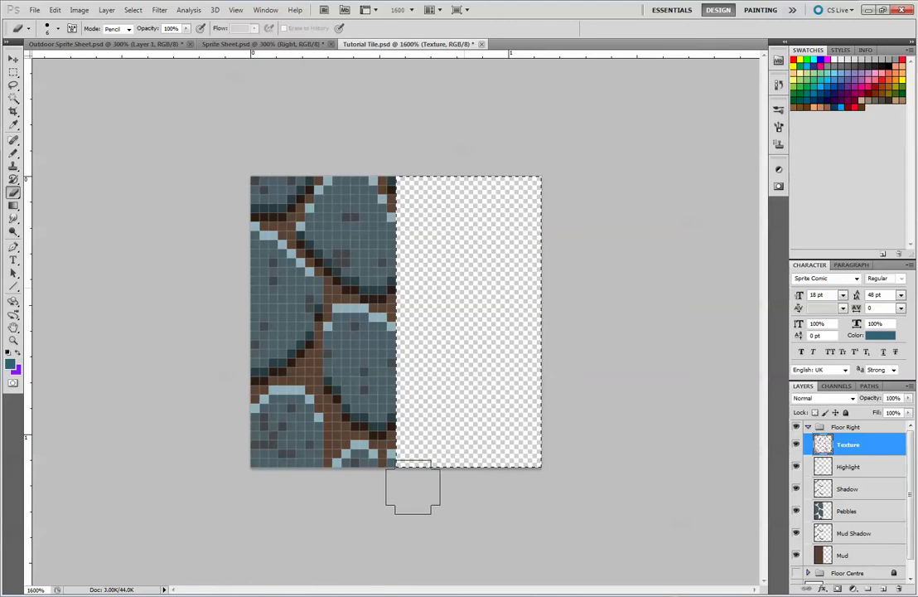
click(14, 72)
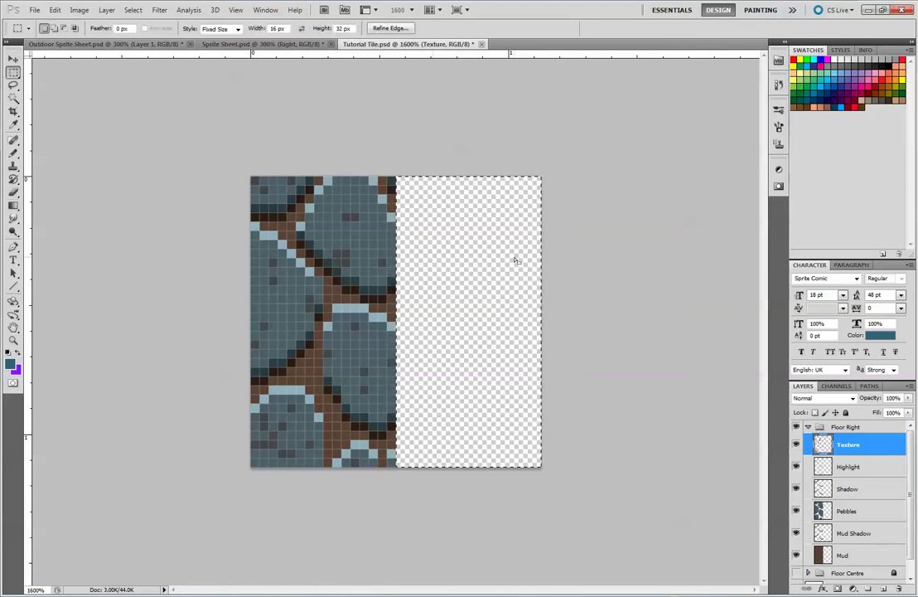
key(ctrl+d)
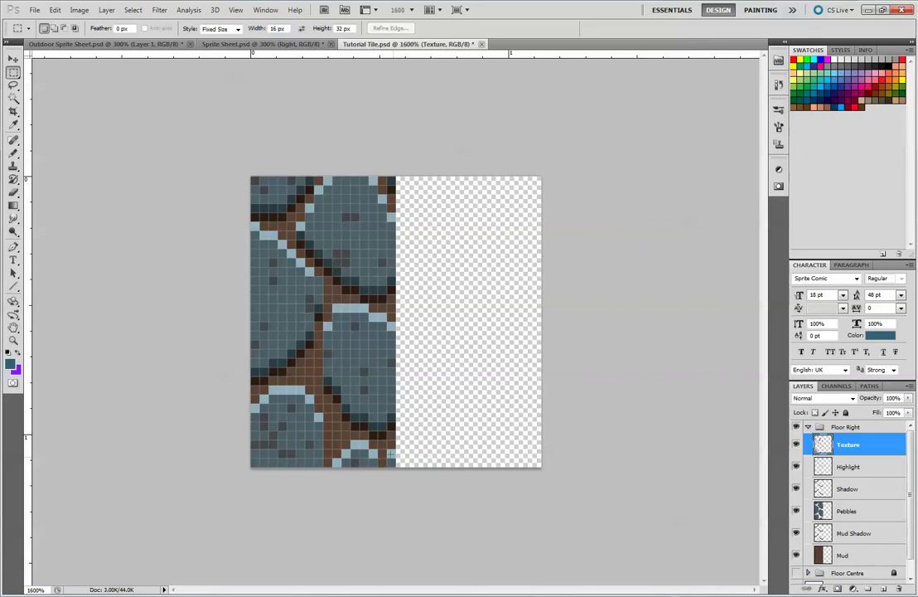
Check the paving edge in Sprite Sheet.psd and, back in Tutorial Tile.psd, hide every Floor Right layer except Pebbles
click(205, 44)
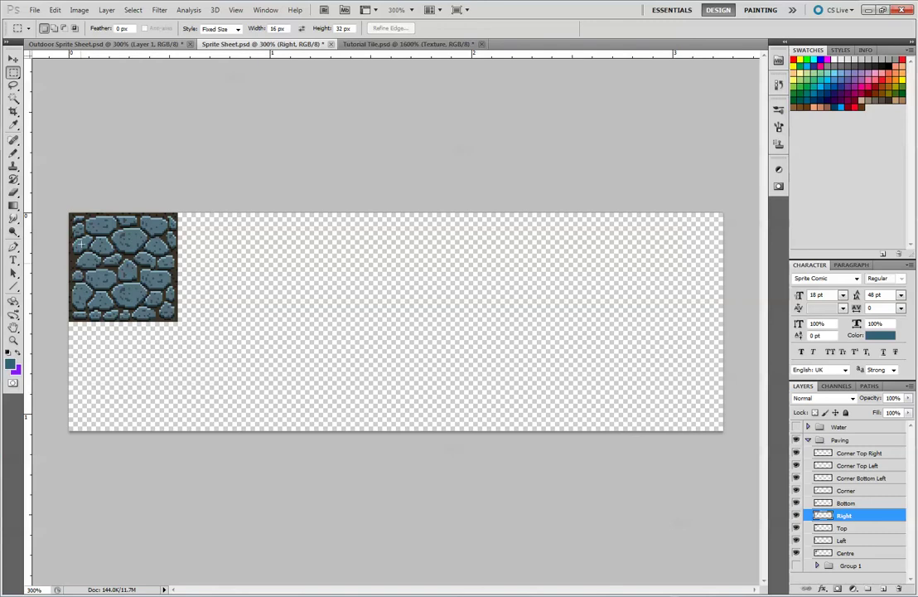
click(354, 43)
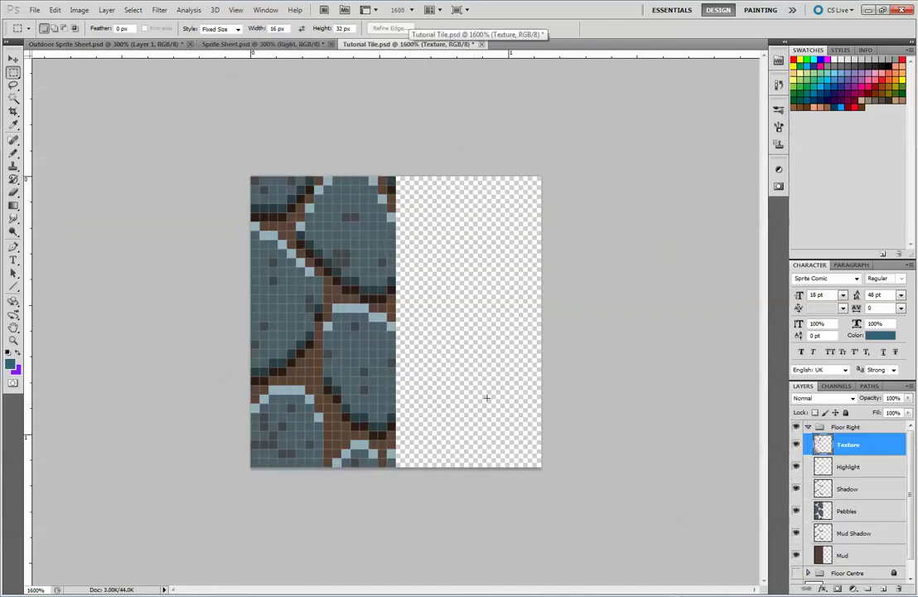
click(797, 555)
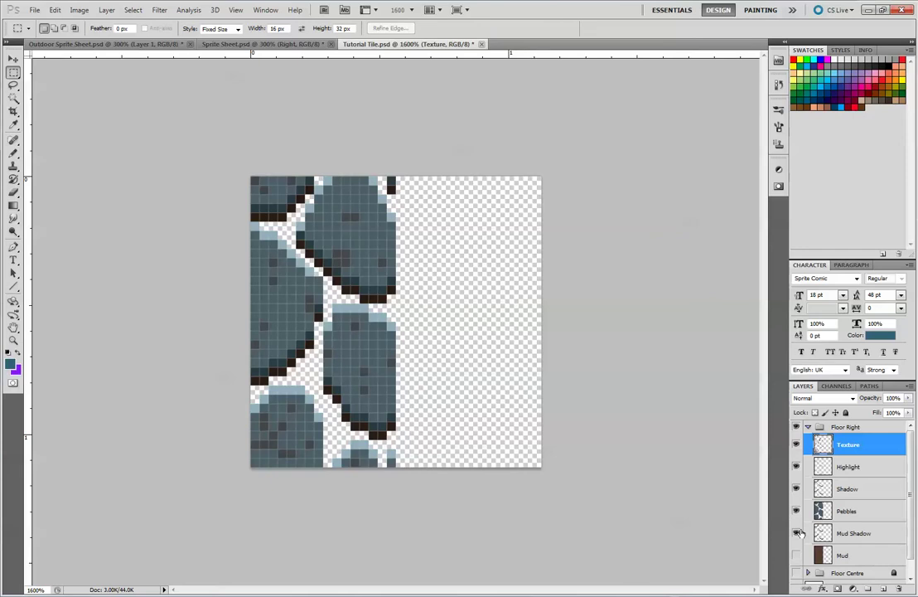
click(797, 533)
click(796, 489)
click(796, 467)
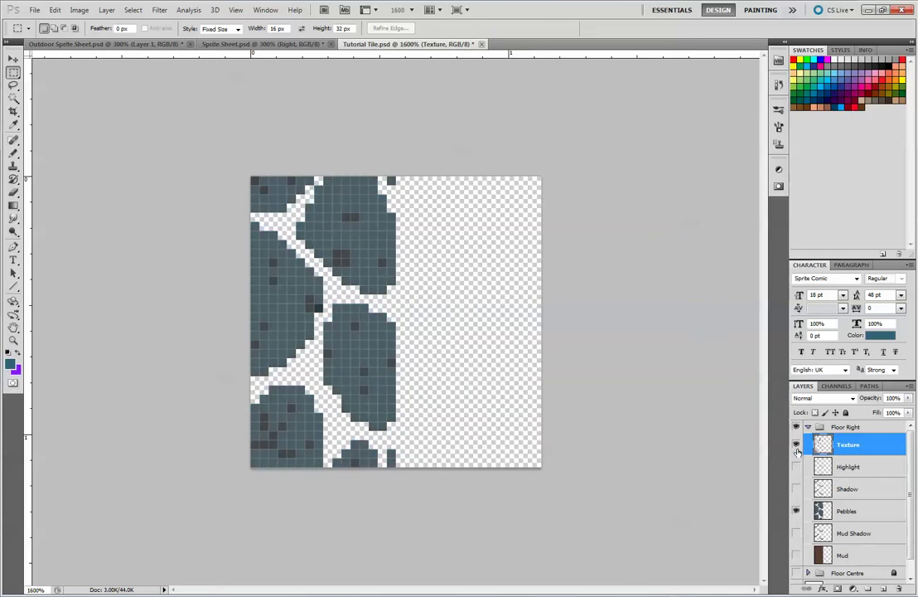
click(796, 445)
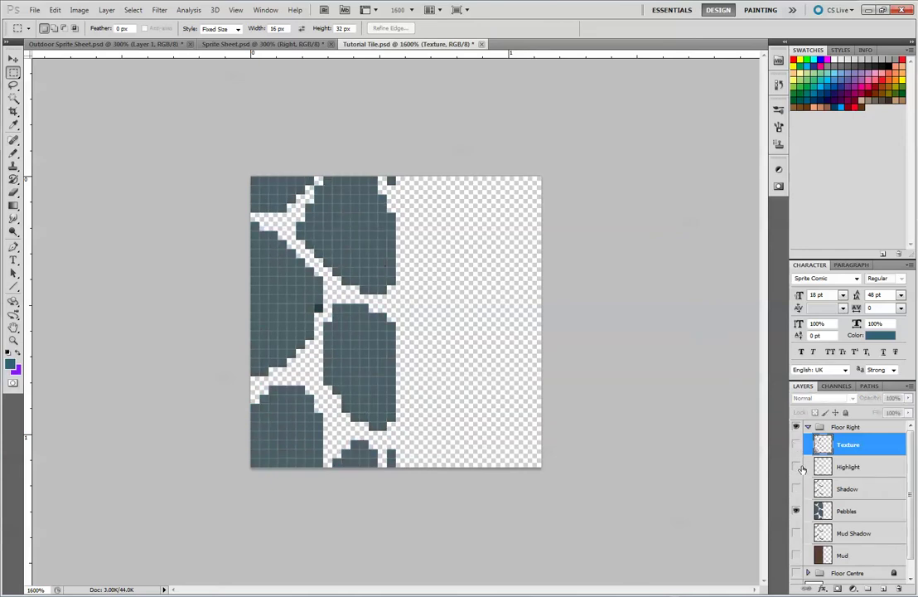
Trim the pebbles' cut right edge on the Pebbles layer with the 6 px eraser and show the Mud layer
click(13, 152)
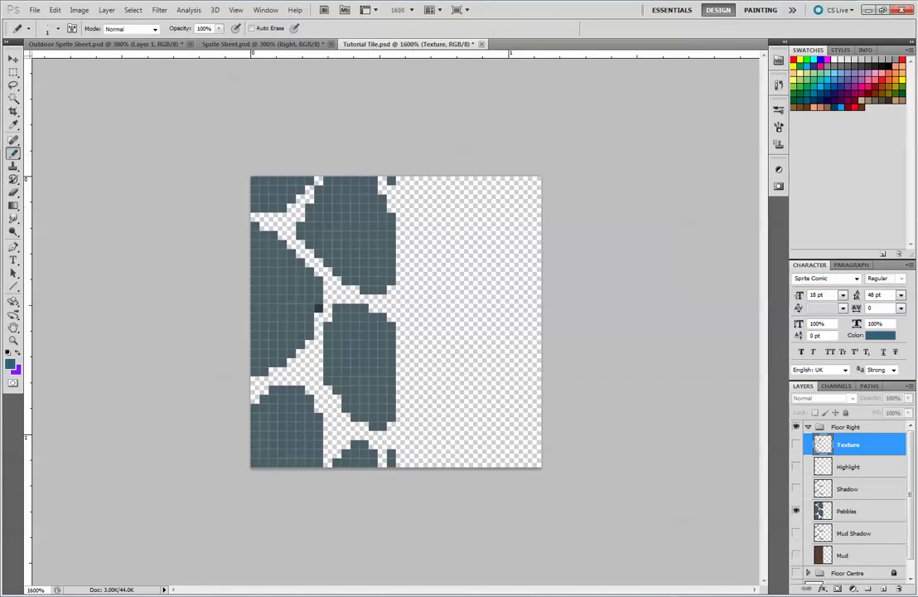
click(10, 192)
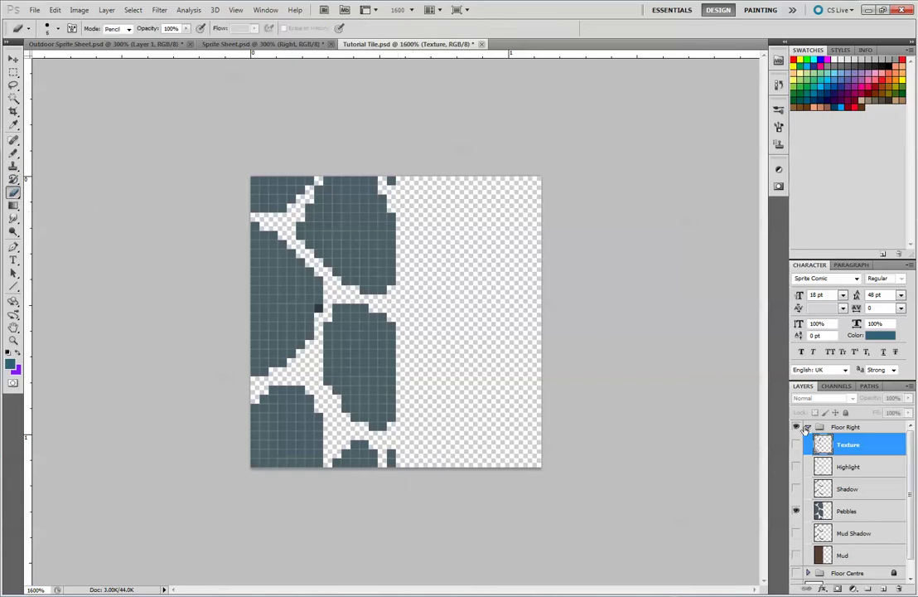
click(839, 510)
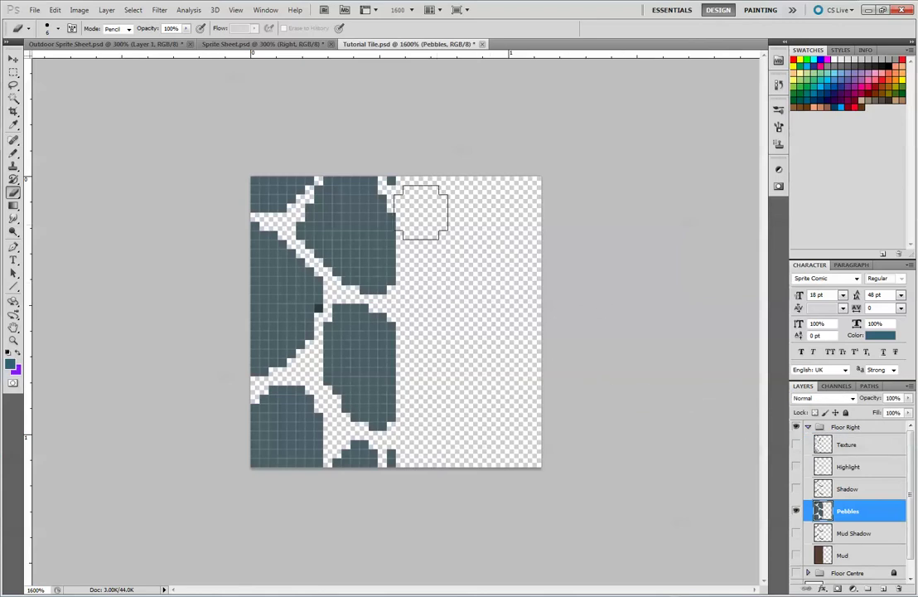
mouse_move(400, 187)
mouse_down()
mouse_move(427, 228)
mouse_move(414, 234)
mouse_move(411, 210)
mouse_move(410, 274)
mouse_move(432, 329)
mouse_move(413, 302)
mouse_move(417, 465)
mouse_up()
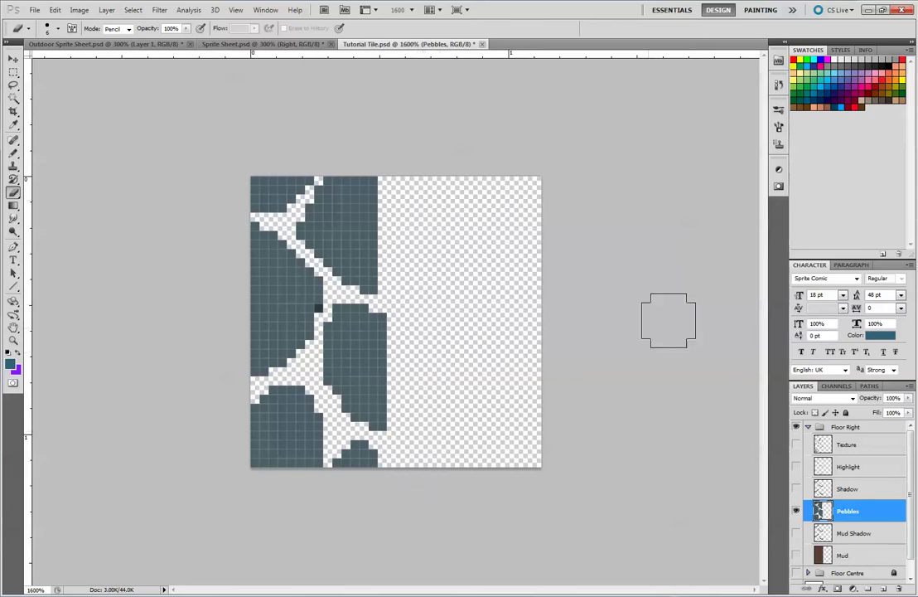
click(795, 554)
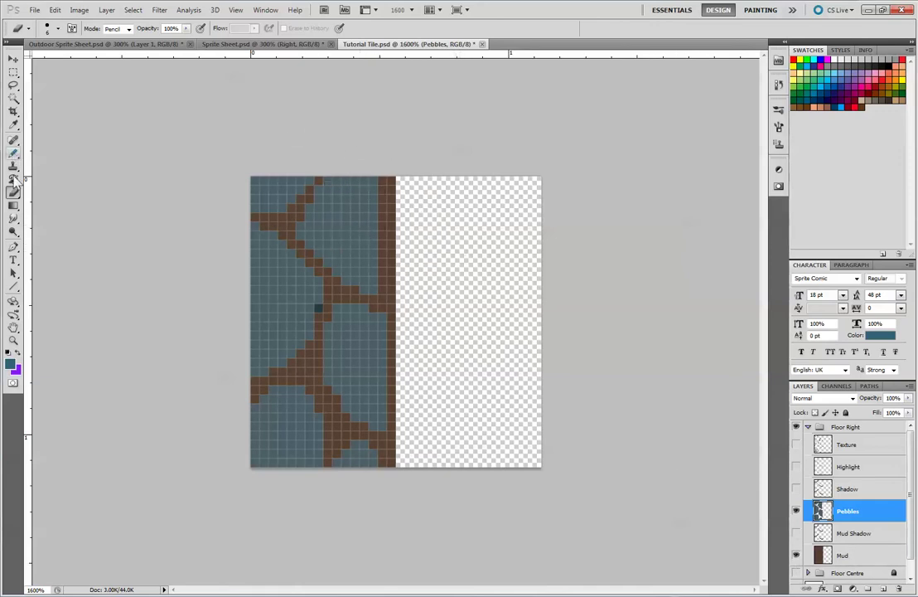
Split the two tall edge pebbles into smaller stones by erasing diagonal gaps with a 1 px eraser
key(bracketleft)
key(bracketleft)
key(bracketleft)
key(bracketleft)
key(bracketleft)
mouse_move(312, 240)
mouse_down()
mouse_move(353, 237)
mouse_move(377, 214)
mouse_up()
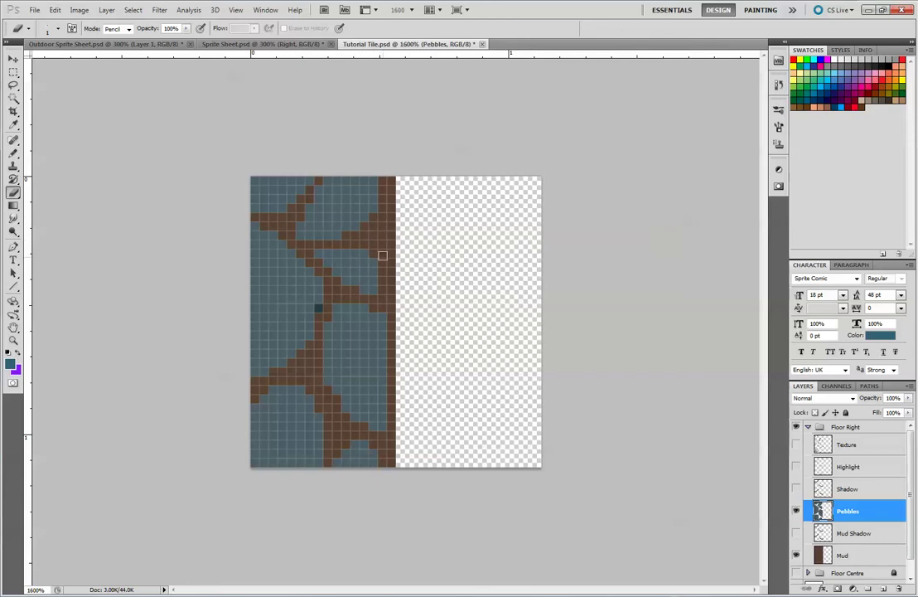
drag(324, 357, 385, 362)
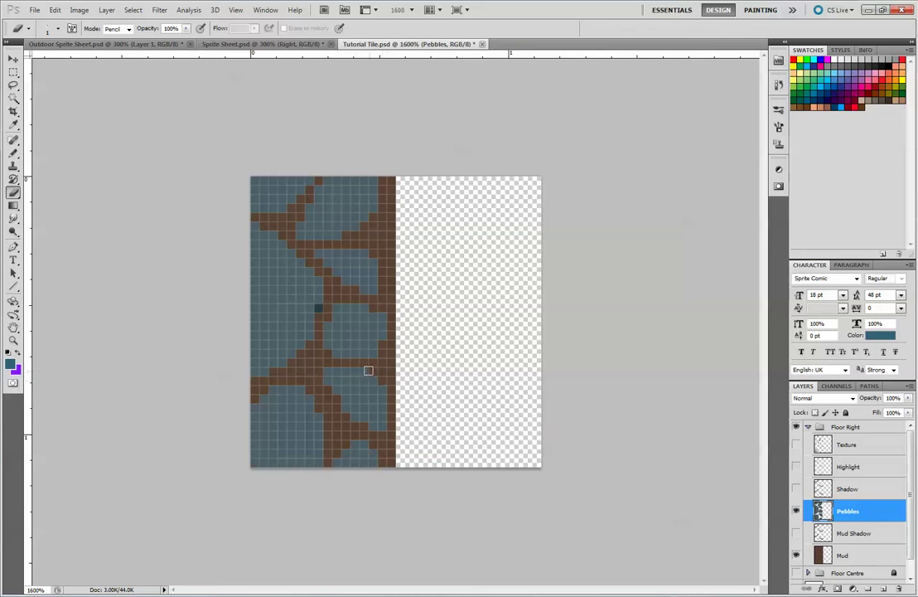
click(351, 367)
Sample the pebble colour and pencil over the stray dark pixel beside the large pebble on the Pebbles layer
click(13, 152)
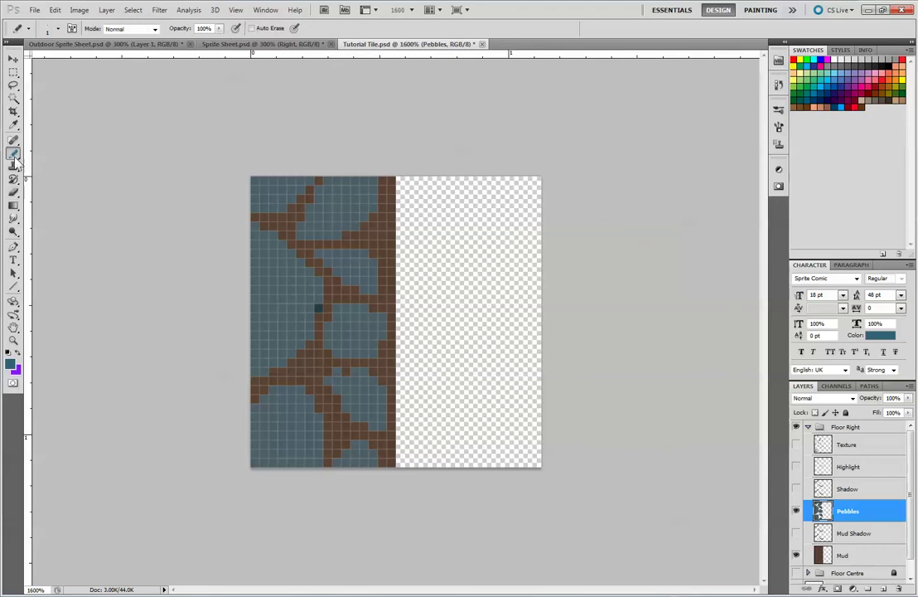
click(282, 282)
click(320, 310)
Show the Shadow layer and erase its leftover pixels in the new gap and along the tile's right mud edge
click(795, 489)
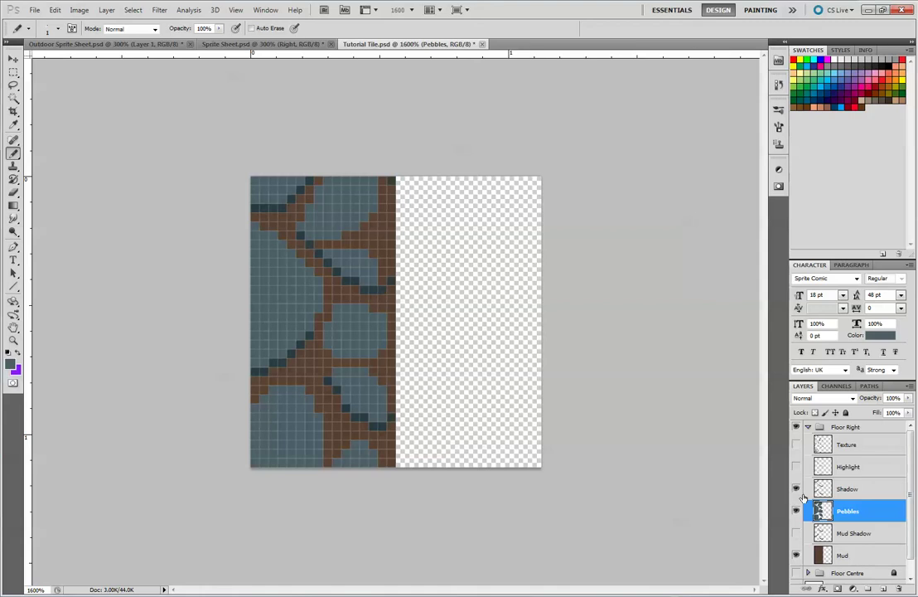
click(13, 191)
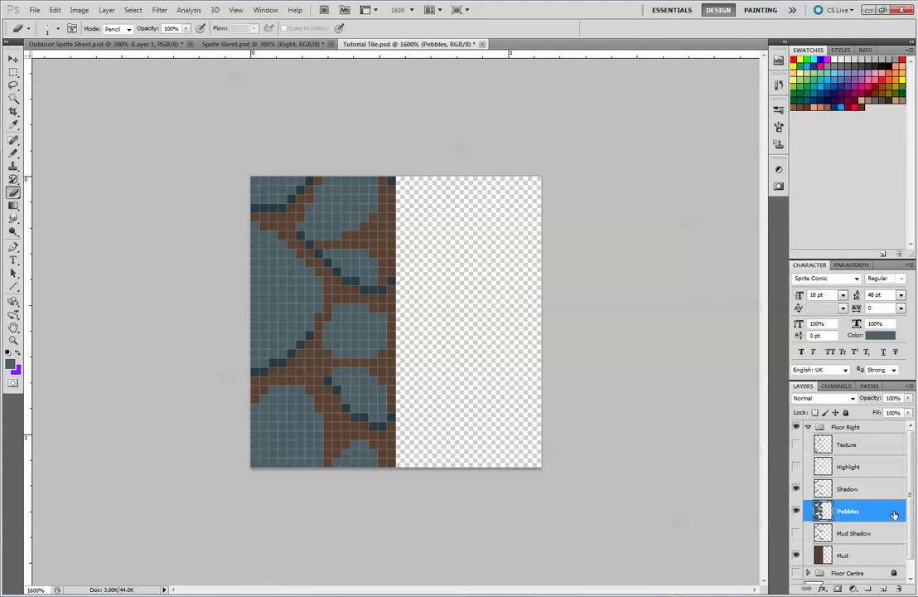
click(853, 466)
click(849, 489)
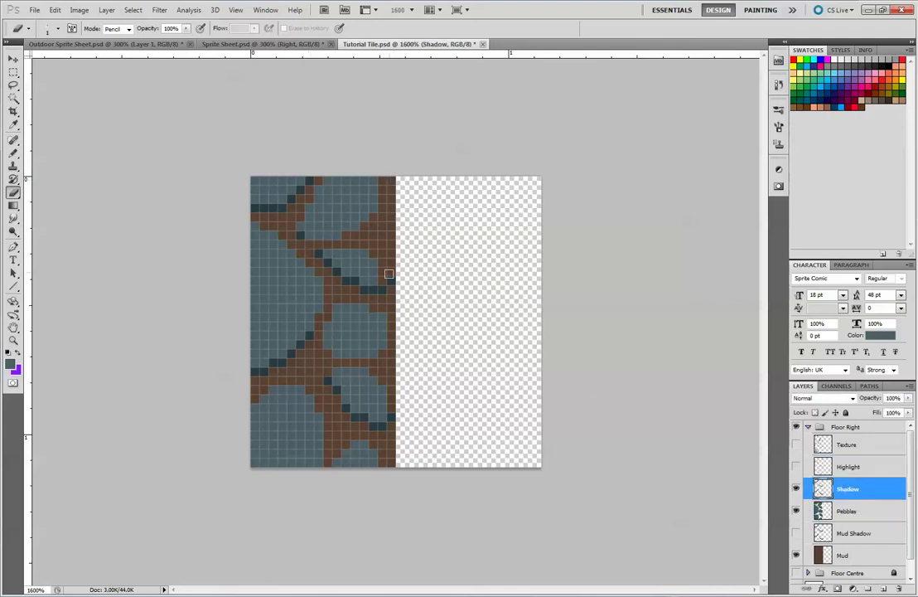
click(328, 380)
Sample the dark shadow colour and pencil shadows along the lower edges of the two upper split stones on the Shadow layer
key(alt)
key(b)
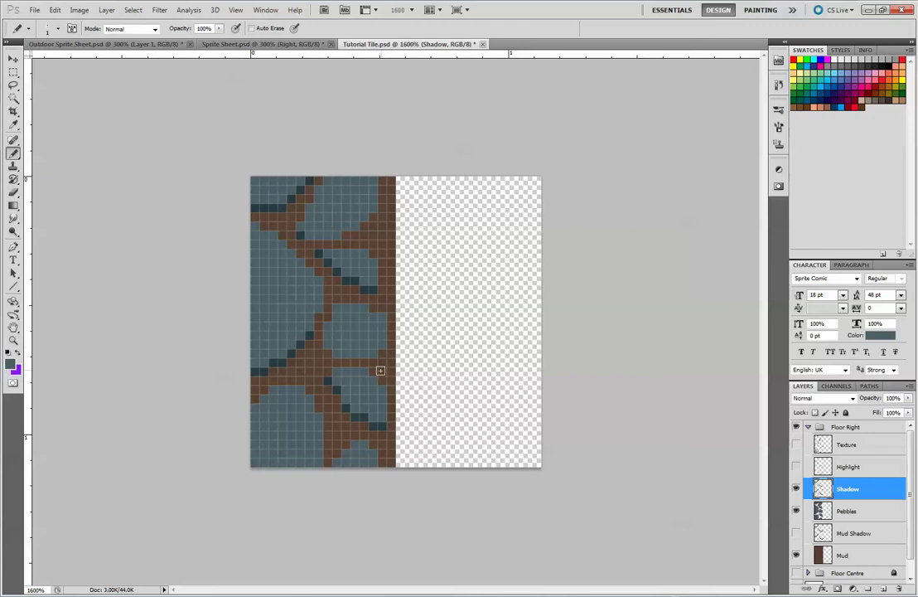
alt+click(328, 380)
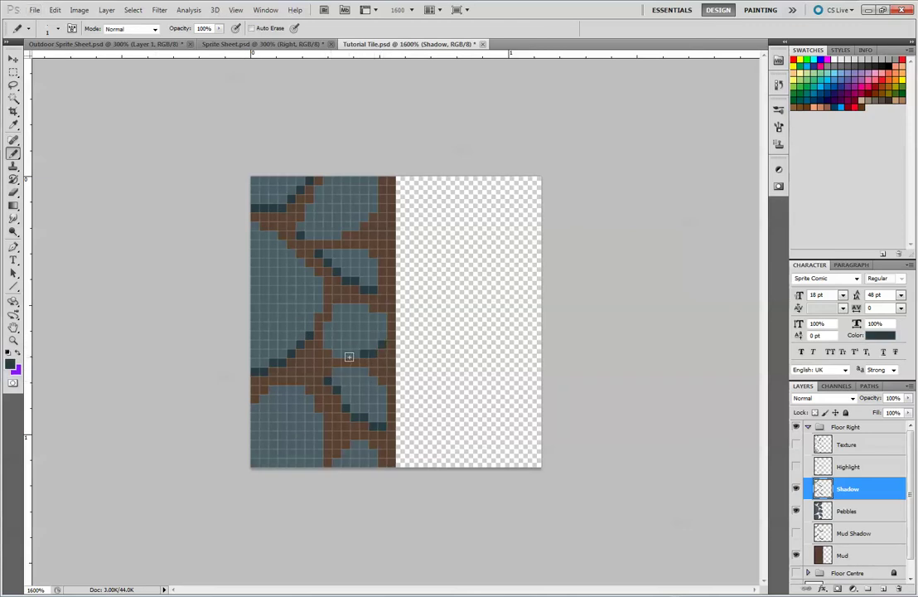
drag(347, 353, 336, 354)
mouse_move(298, 233)
mouse_down()
mouse_move(397, 217)
mouse_move(348, 222)
mouse_up()
click(373, 206)
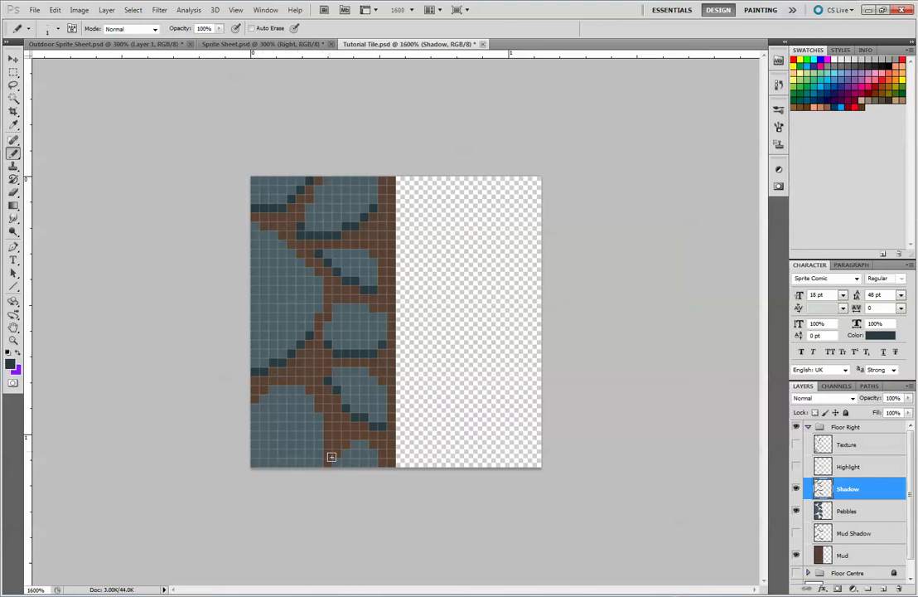
Show the Highlight layer and erase the stray highlight pixels over the mud at the right edge
click(795, 466)
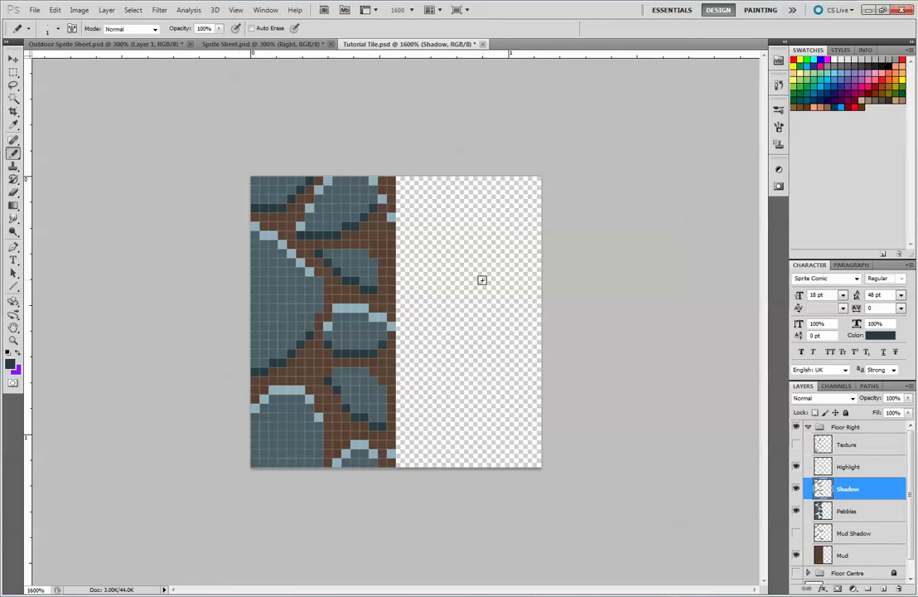
key(e)
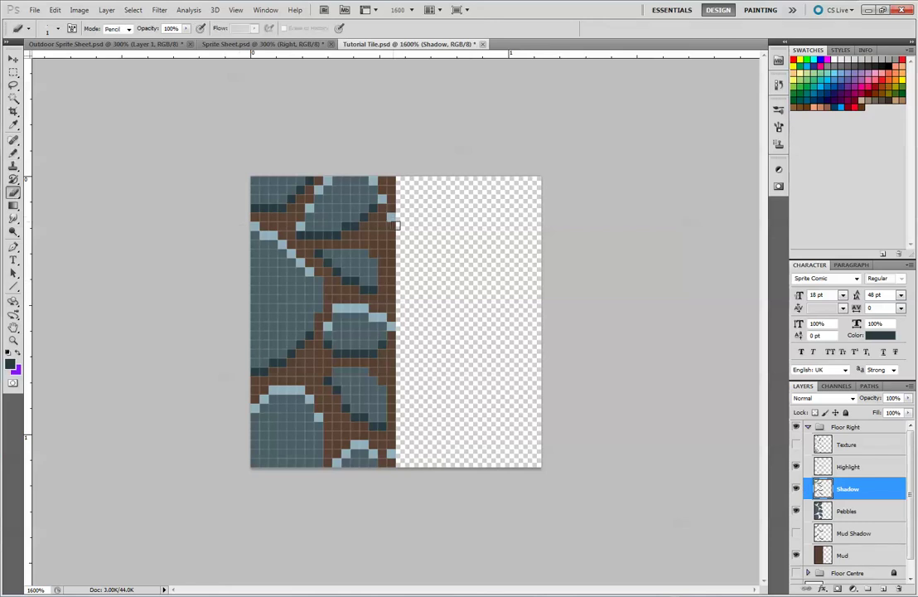
click(859, 467)
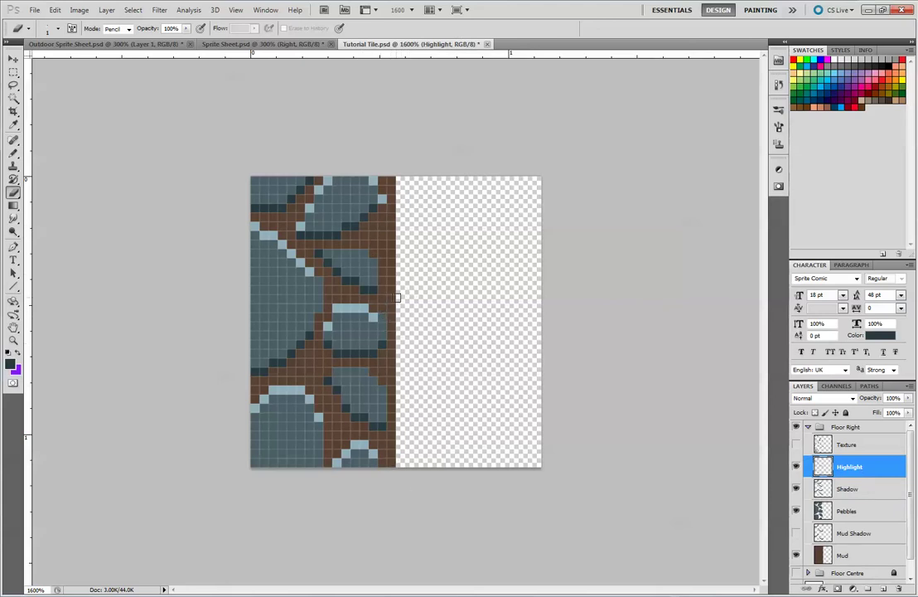
click(382, 317)
Pencil sampled light blue highlights along the upper edges of the lower split stones, and return to the Shadow layer with the dark shadow colour
key(b)
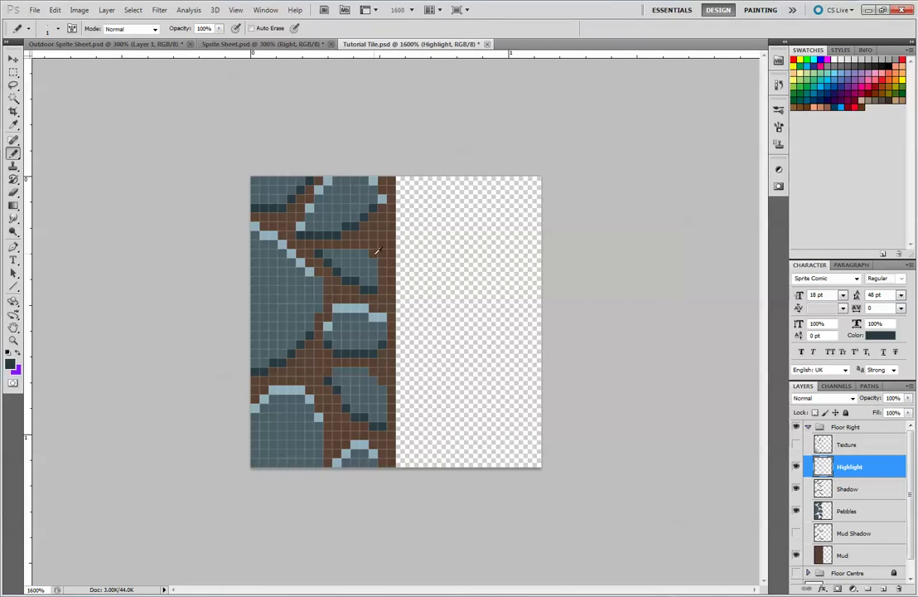
alt+click(328, 276)
click(364, 252)
shift+click(325, 253)
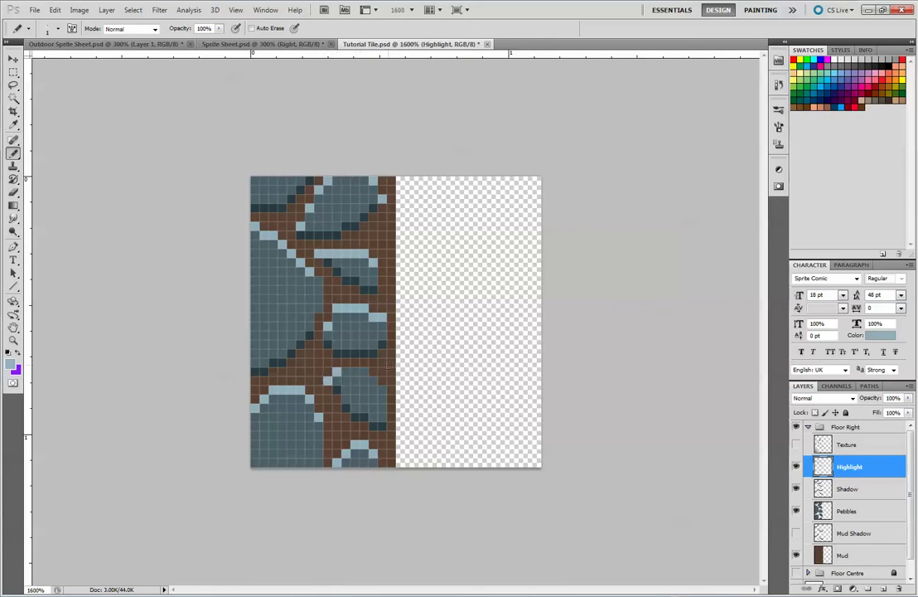
drag(347, 371, 356, 371)
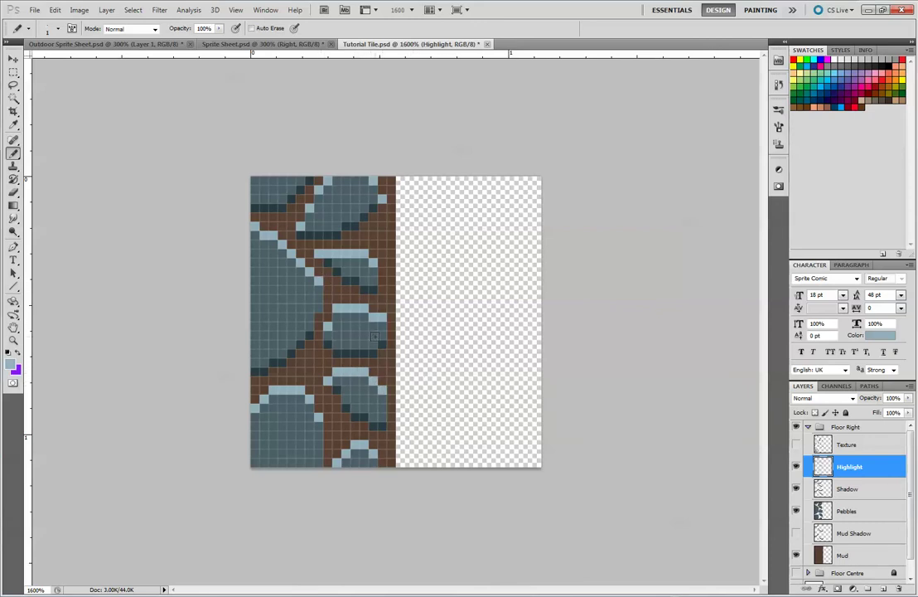
alt+click(317, 314)
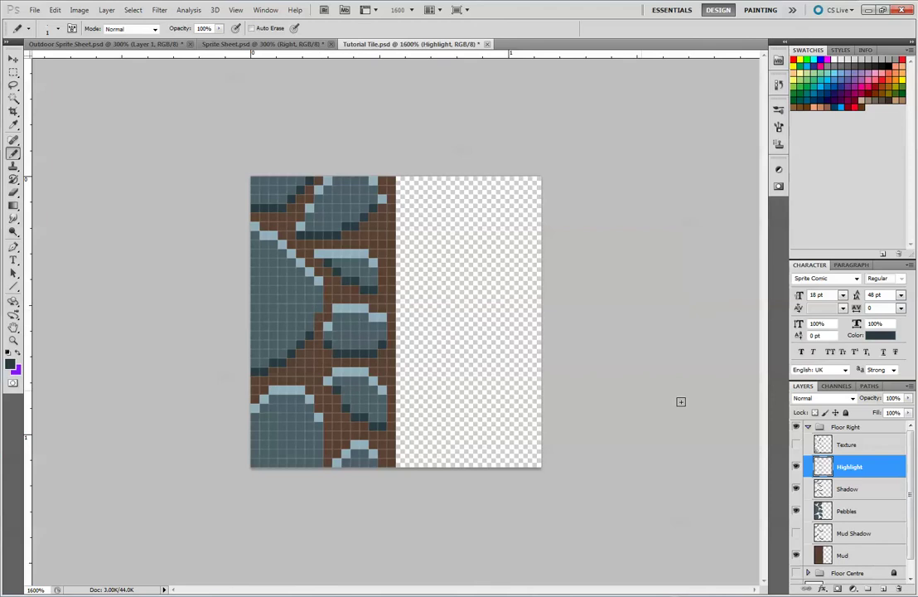
click(857, 489)
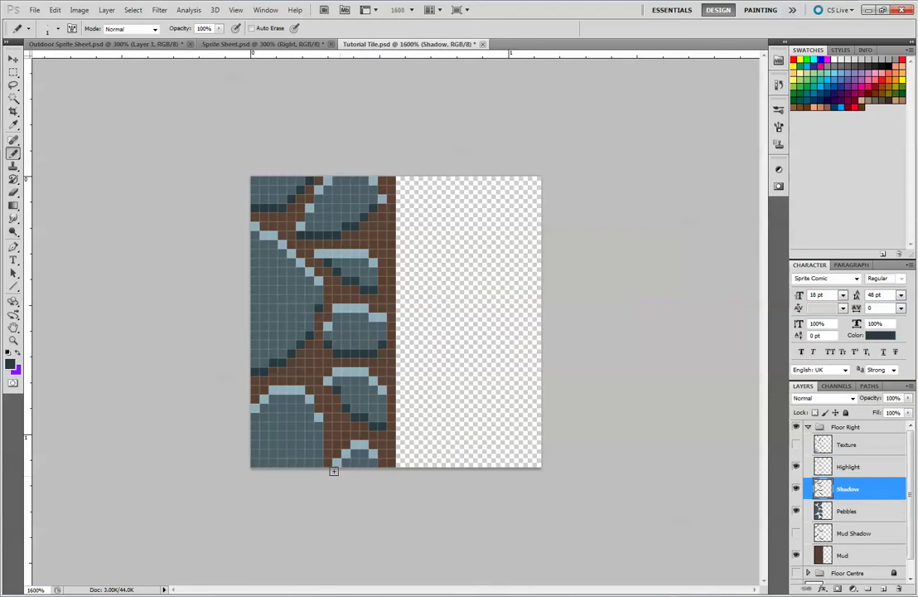
Show the Texture layer and erase the texture pixels that overlap the highlights, shadows and mud around the edge stones
click(853, 445)
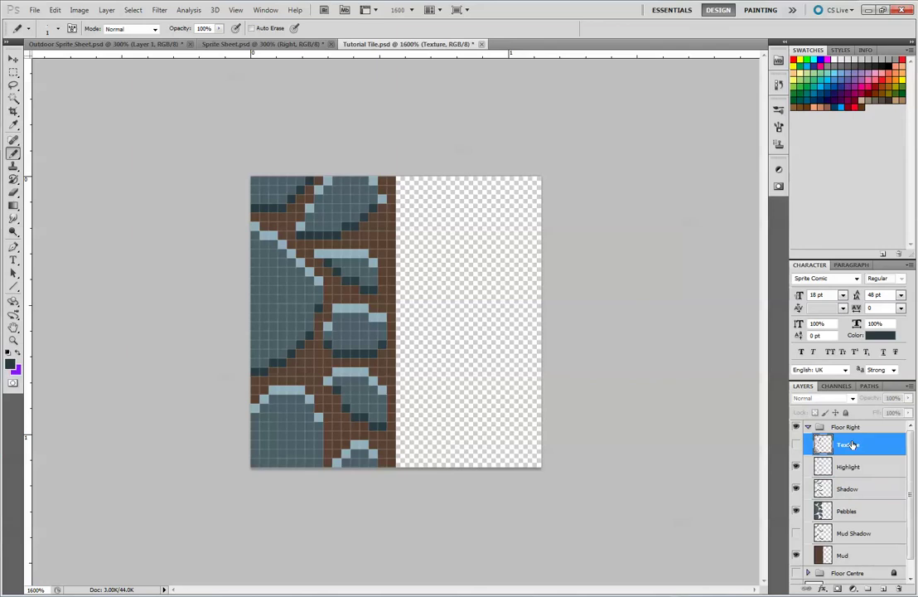
click(796, 445)
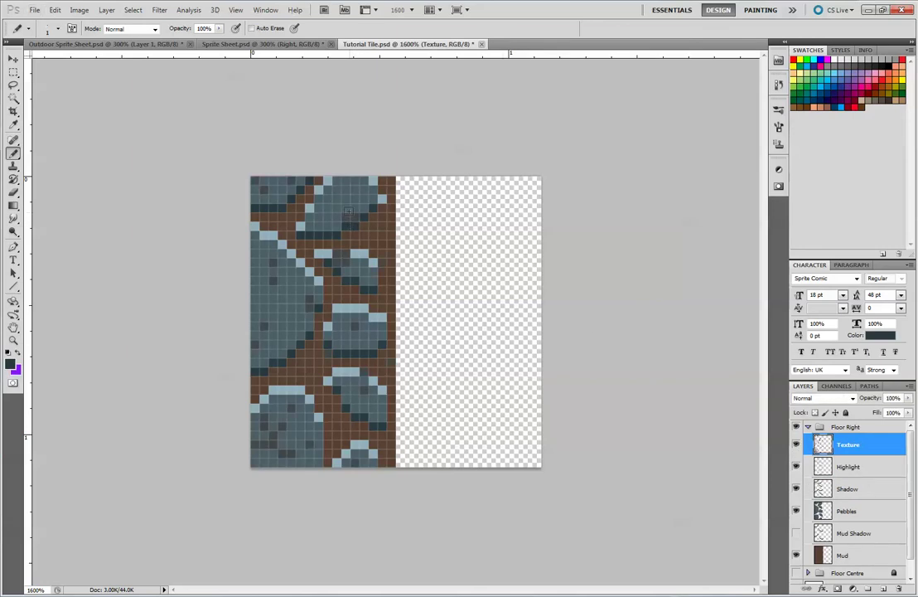
key(e)
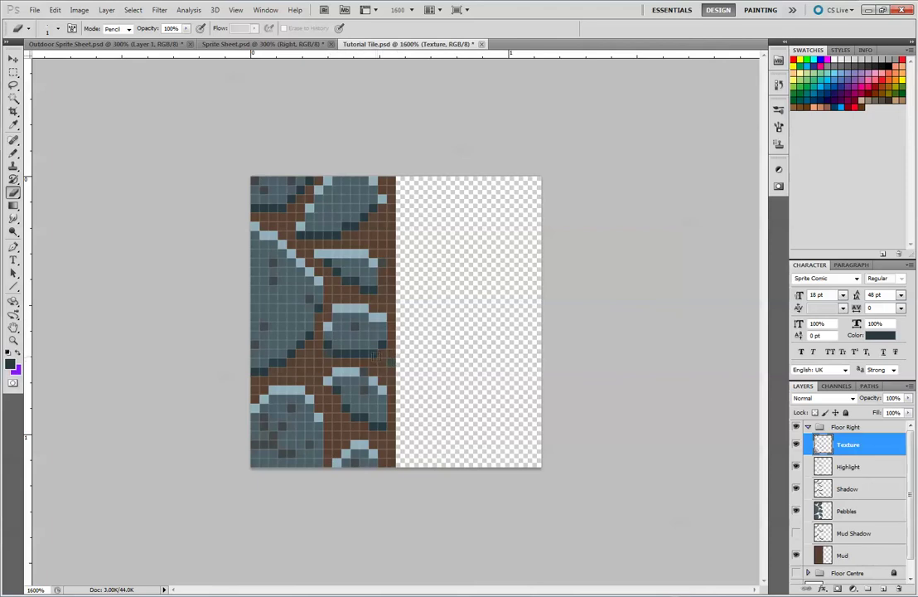
key(b)
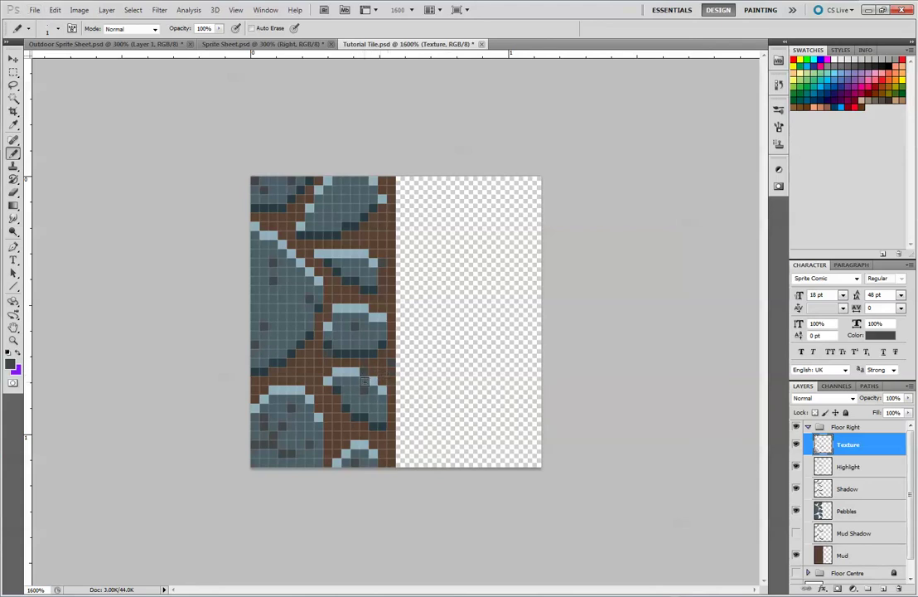
key(e)
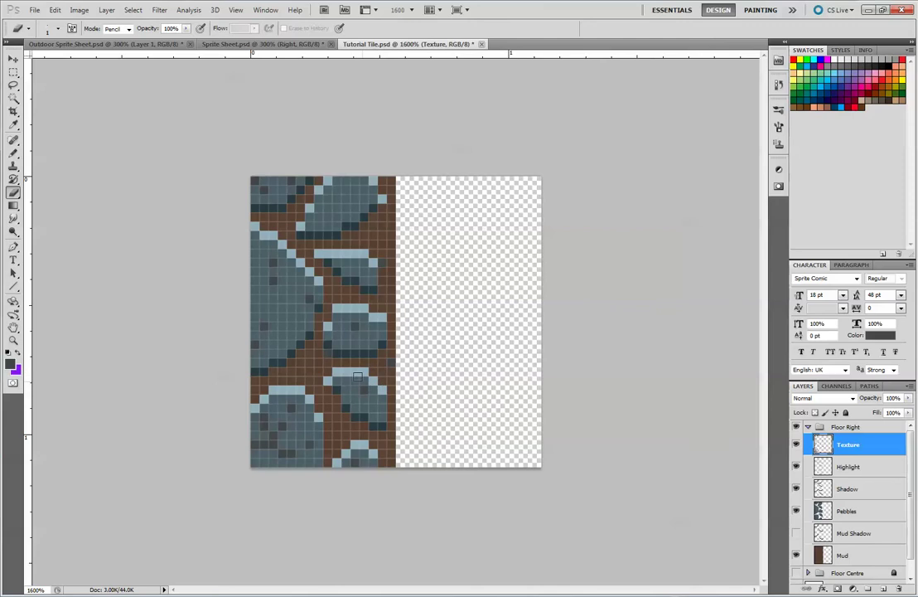
Pencil dark grey texture pixels onto the edge stones on the Texture layer and check the layer's effect
key(alt)
key(b)
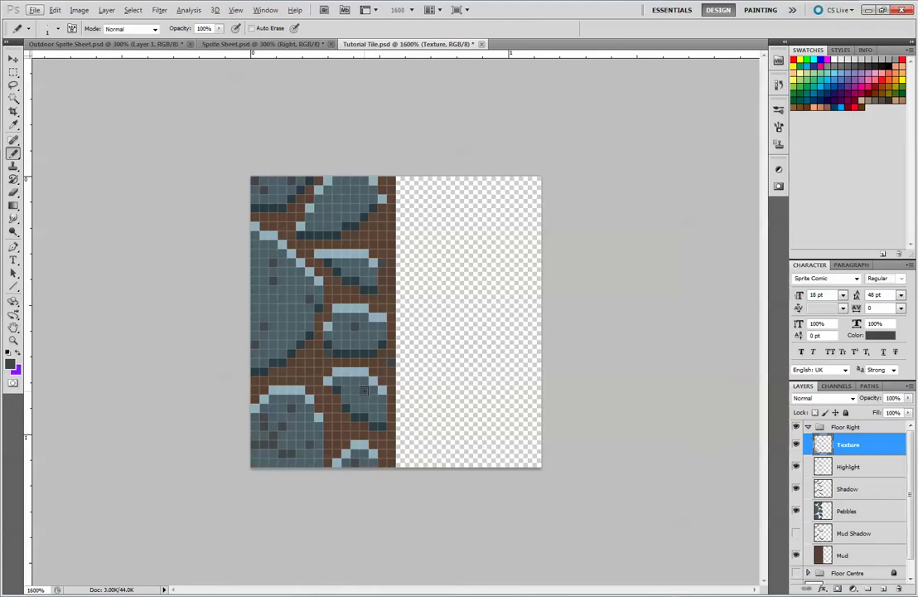
key(alt)
alt+click(370, 381)
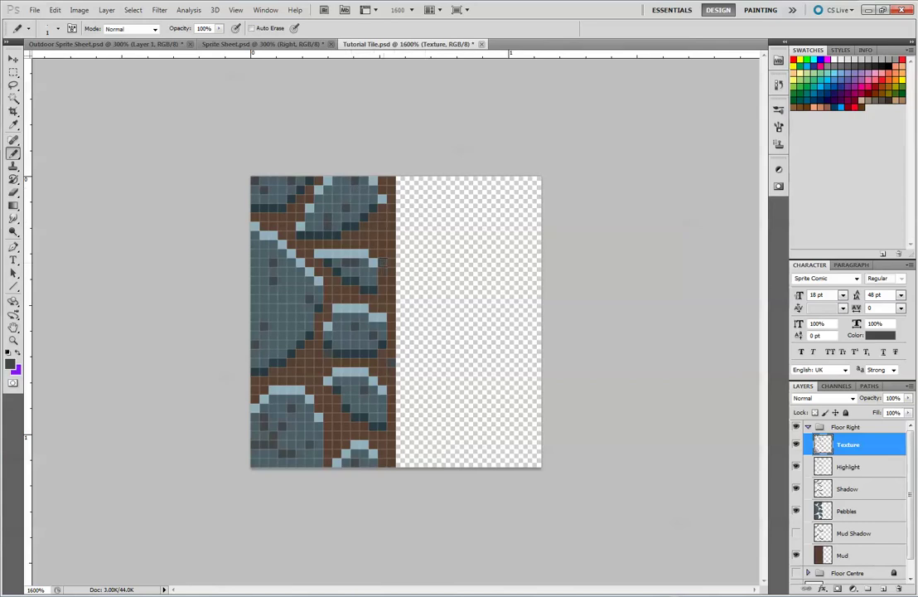
click(796, 443)
Erase the top edge stone's highlights on the Highlight layer and redraw them in the sampled light blue
key(e)
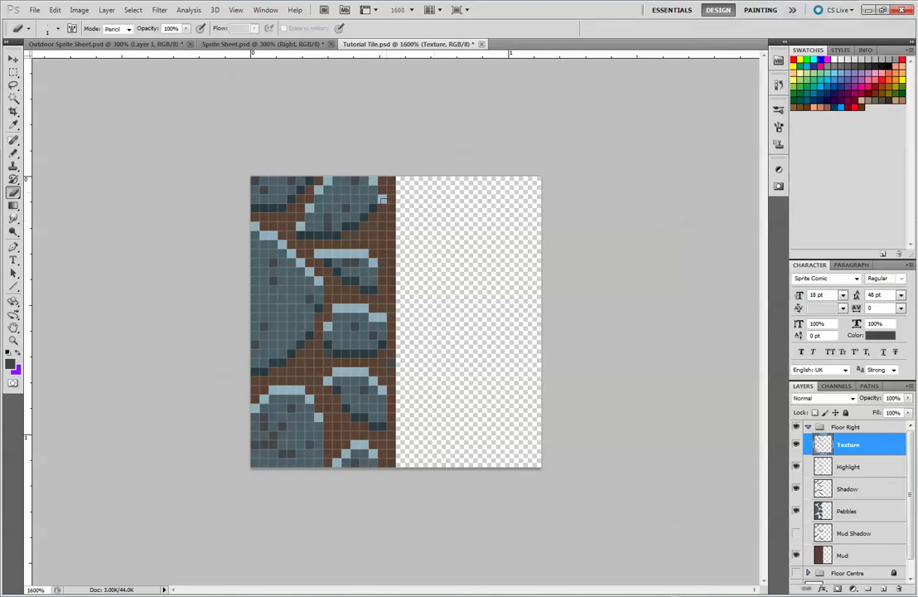
click(854, 467)
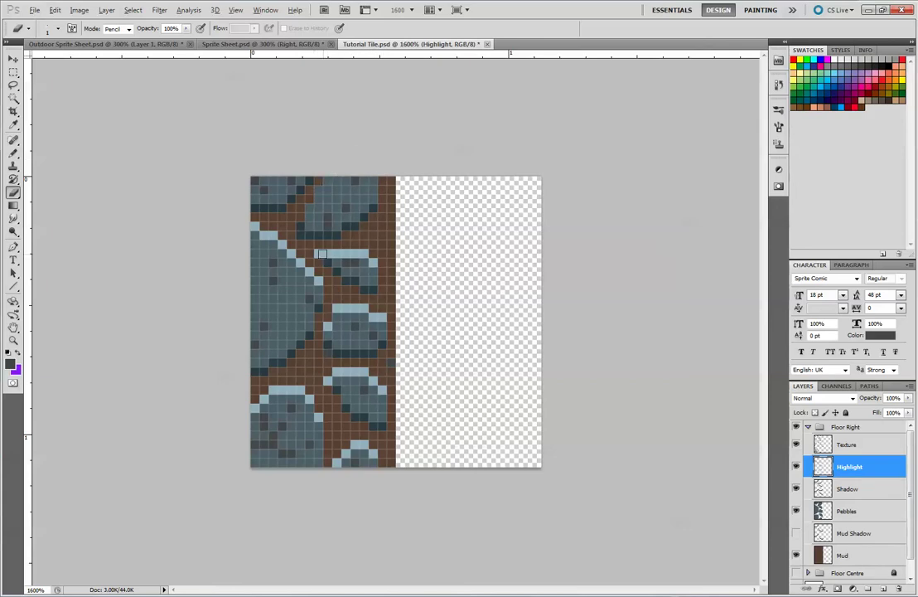
key(alt)
drag(319, 252, 333, 253)
key(v)
key(alt)
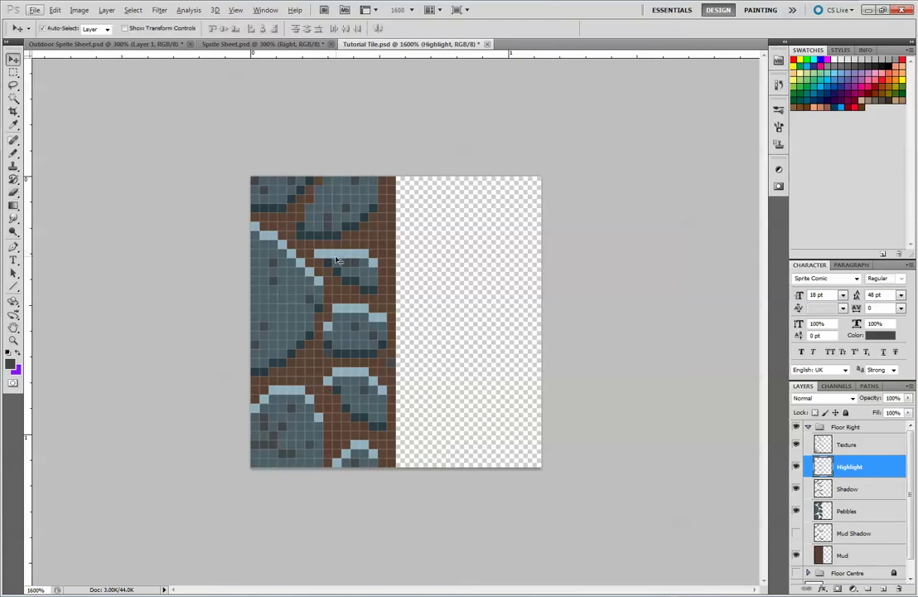
key(b)
alt+click(344, 252)
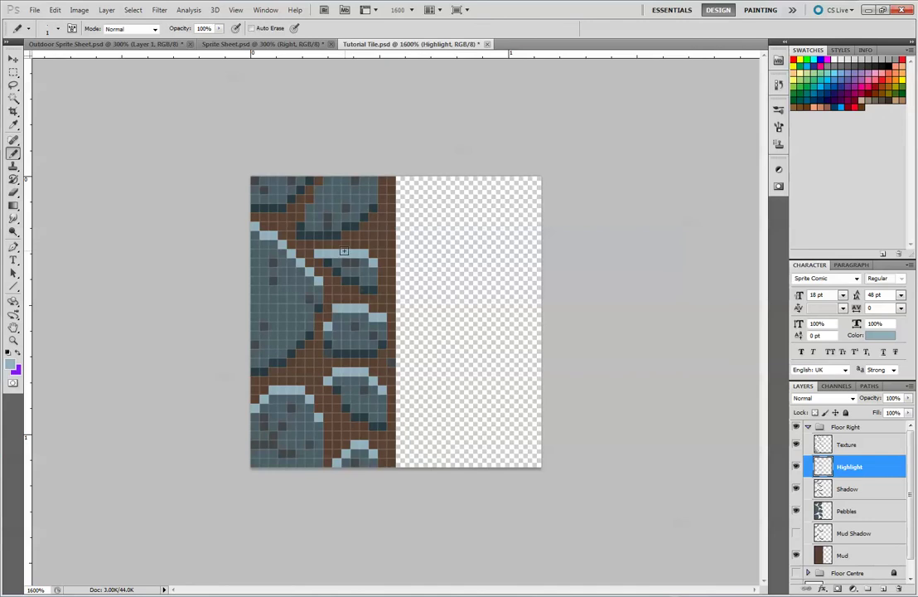
click(317, 189)
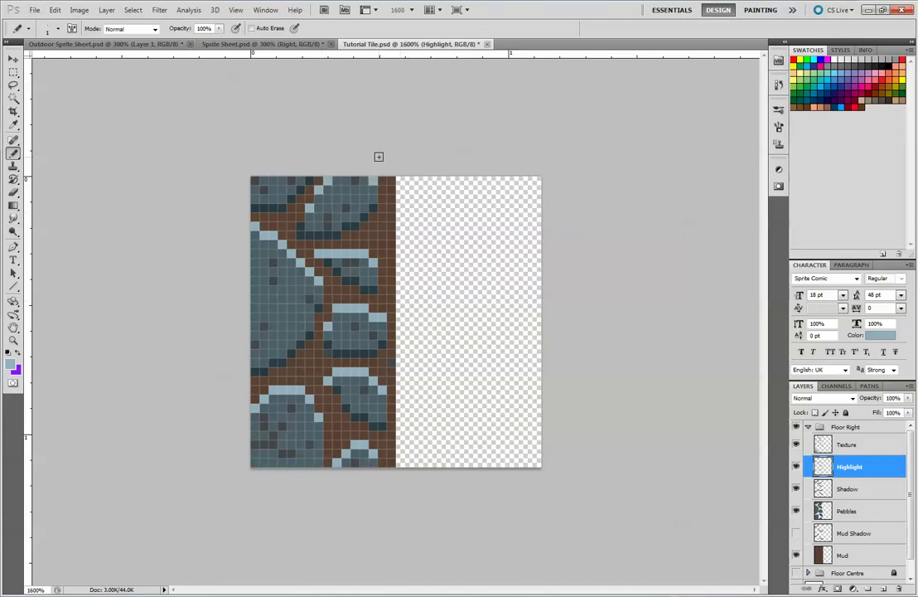
Show the Mud Shadow layer and erase its stray shadow pixels along the tile's right mud edge
click(795, 533)
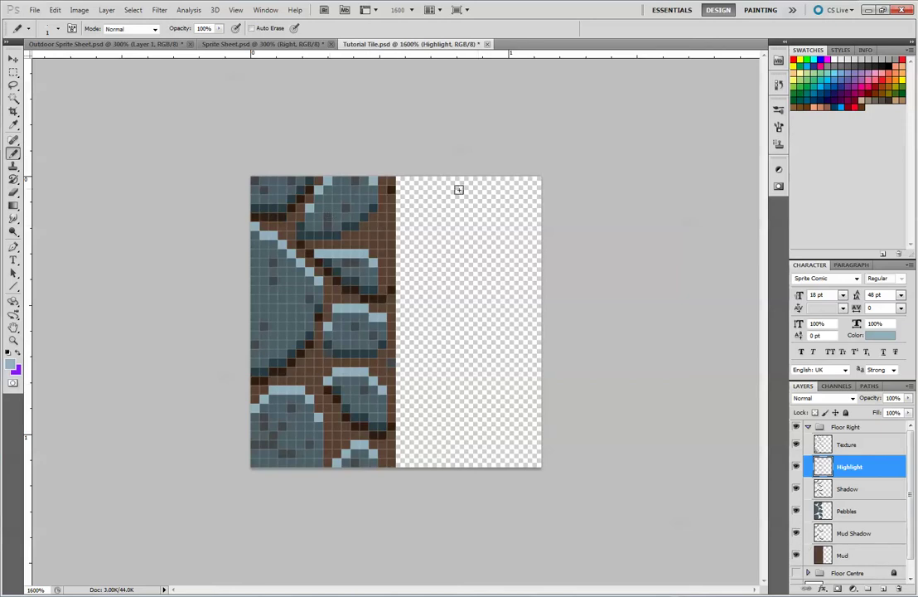
key(v)
click(397, 197)
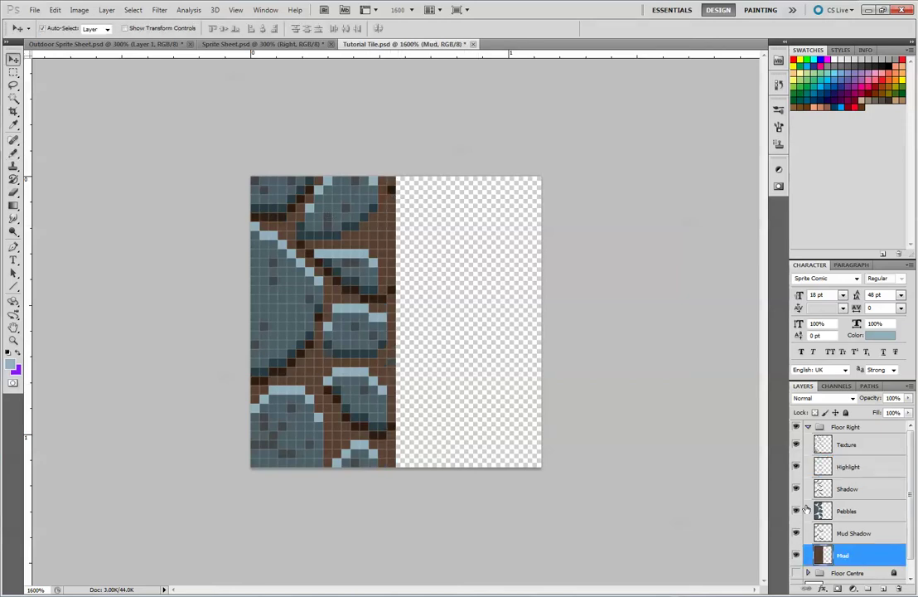
click(853, 535)
key(b)
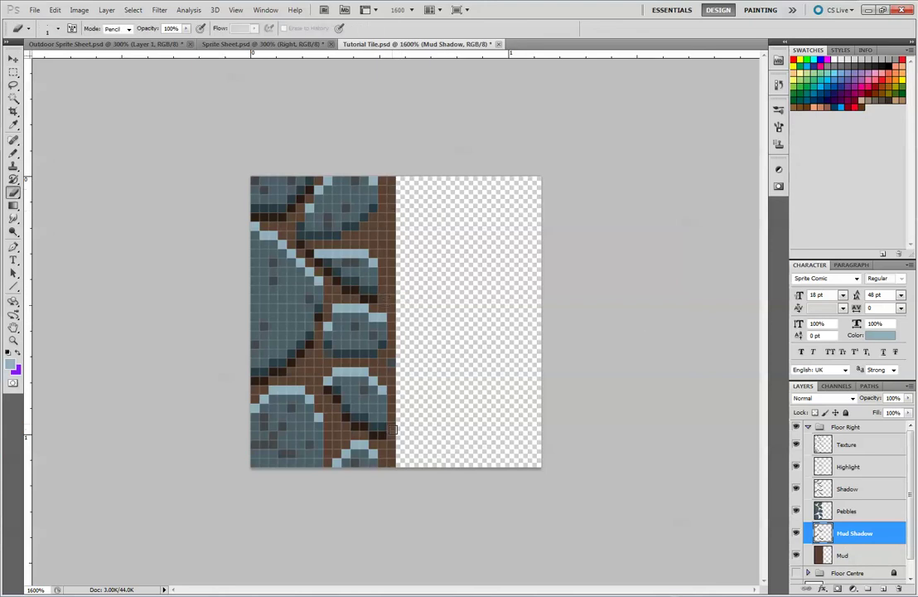
Erase the stray pixel left on the mud strip beside the edge stones on the Texture layer
click(861, 443)
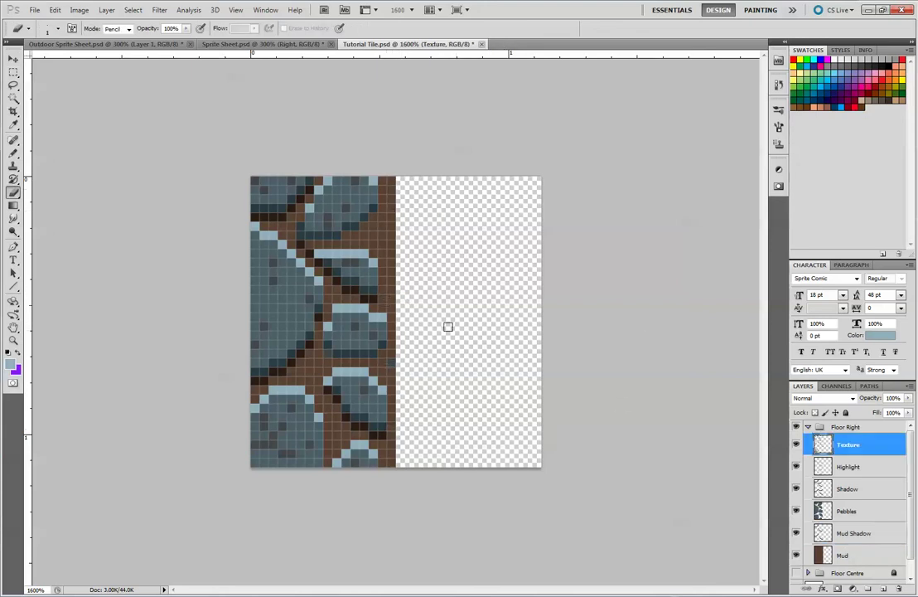
click(853, 533)
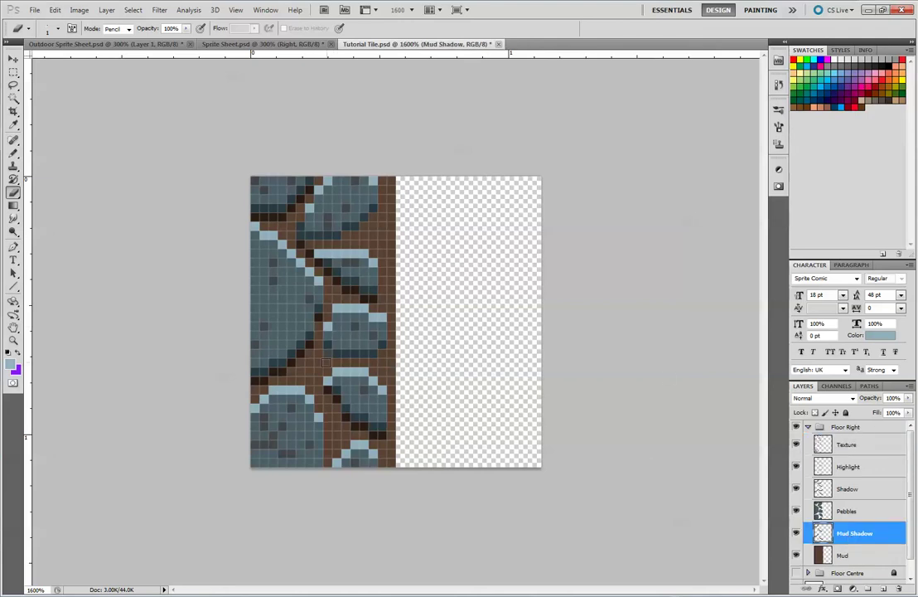
click(865, 466)
click(878, 447)
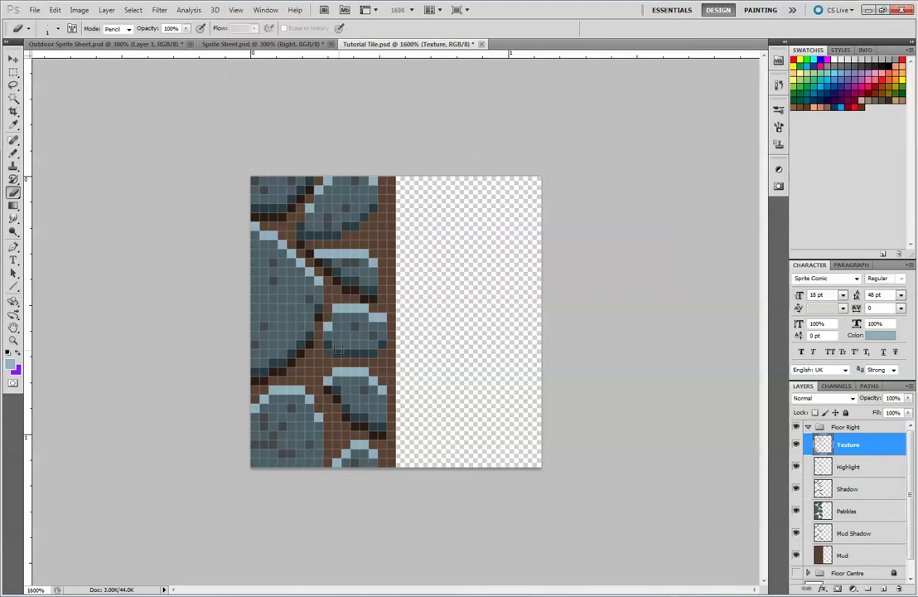
click(858, 467)
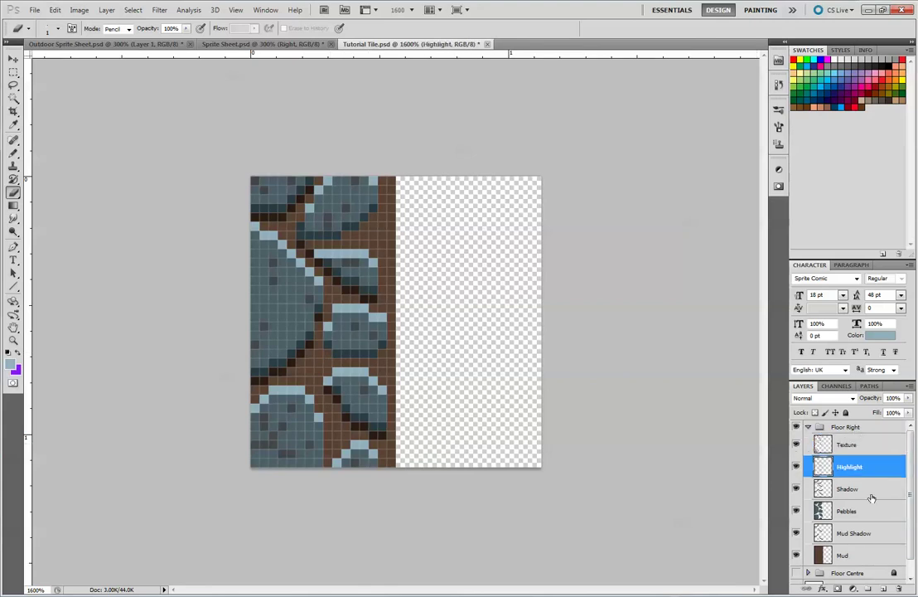
Pencil sampled dark brown mud shadow beneath the top and middle edge stones on the Mud Shadow layer
click(861, 539)
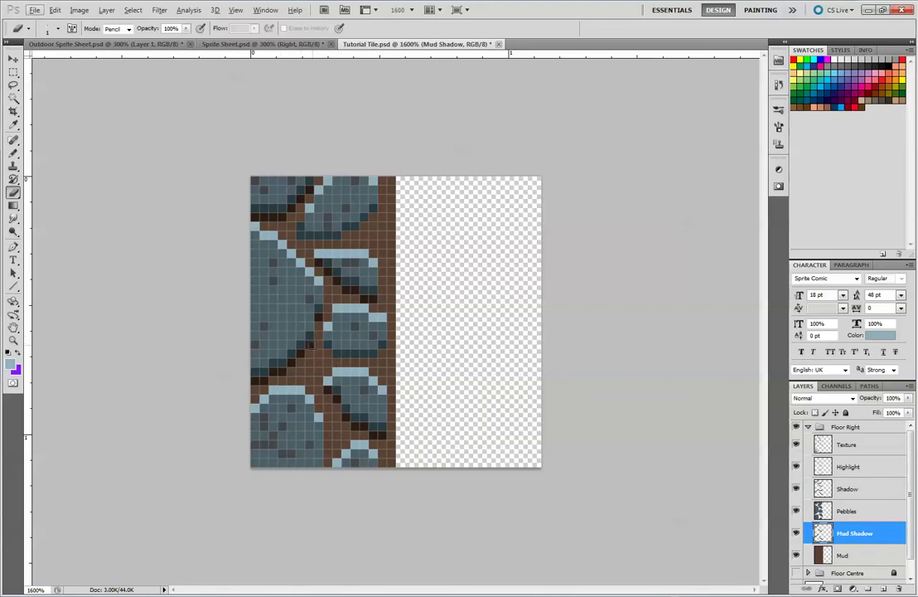
key(b)
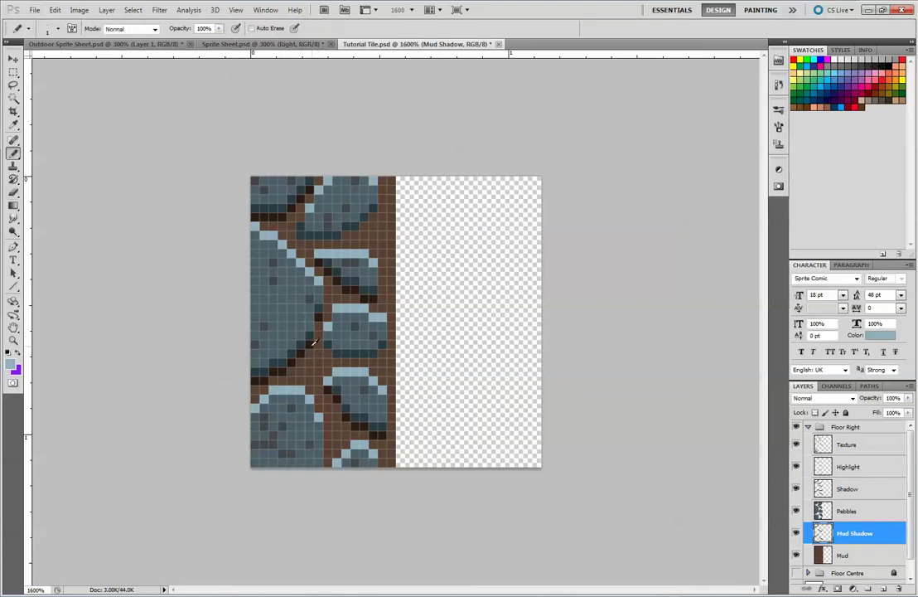
alt+click(310, 344)
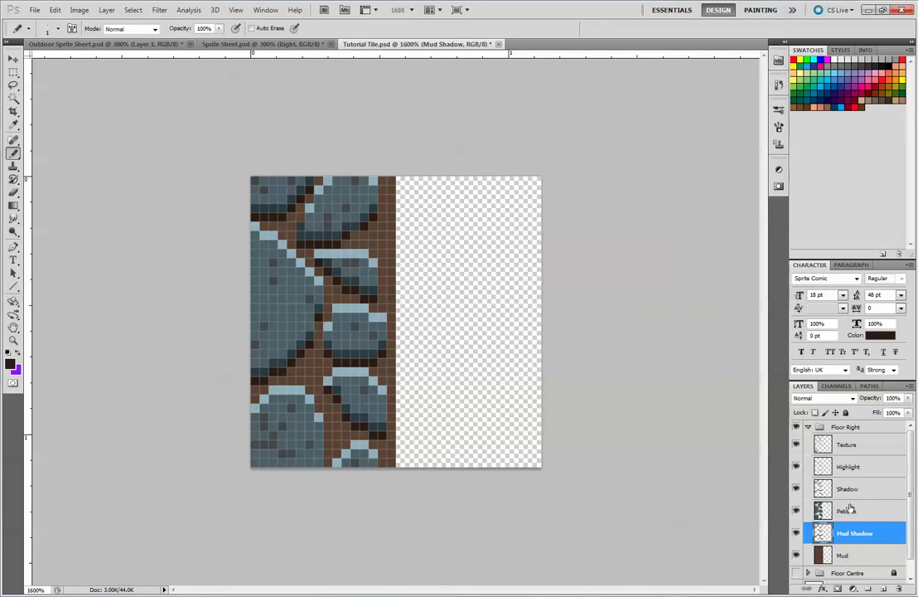
Copy the finished 16 by 32 px edge tile into Outdoor Sprite Sheet.psd and place it flush against the centre tile's right side
click(14, 72)
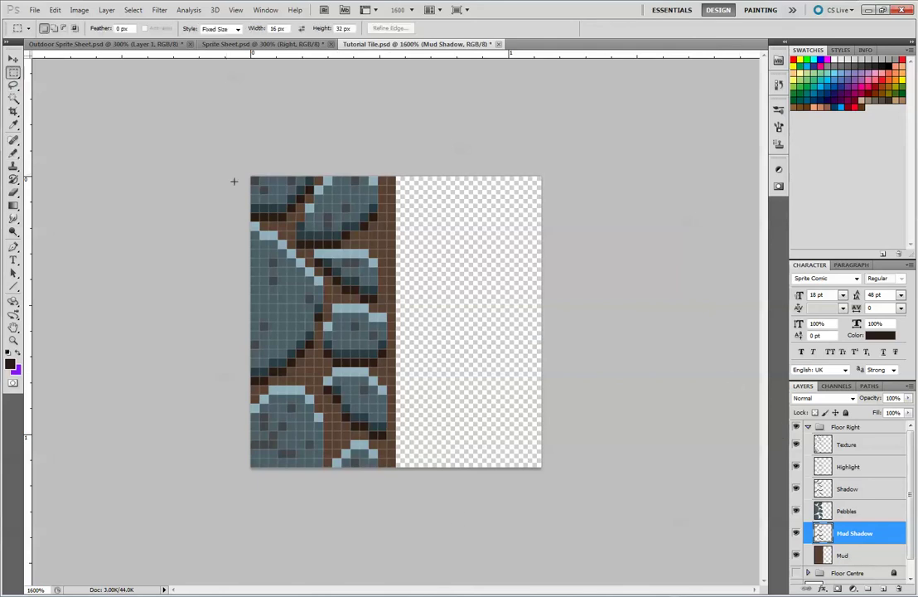
click(396, 177)
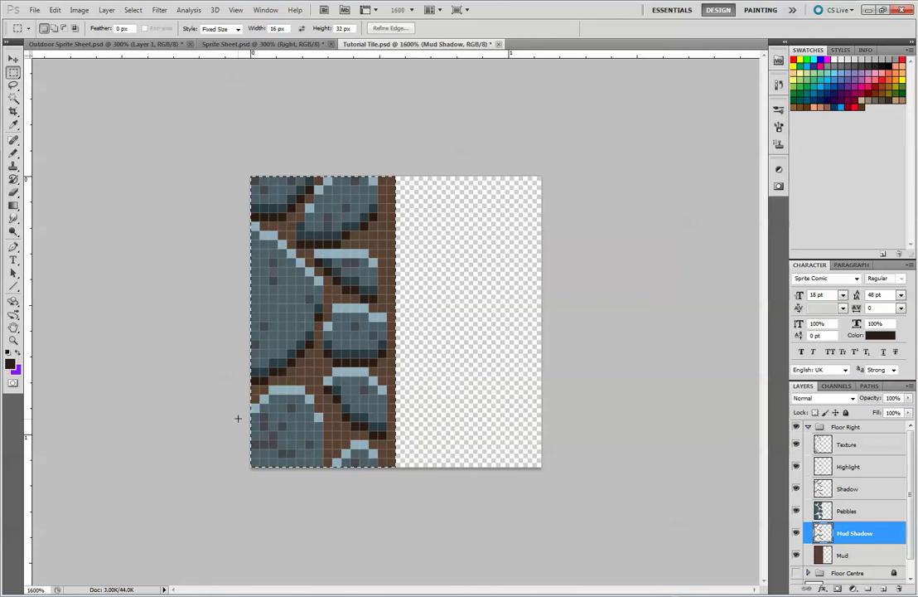
click(251, 178)
key(b)
click(124, 43)
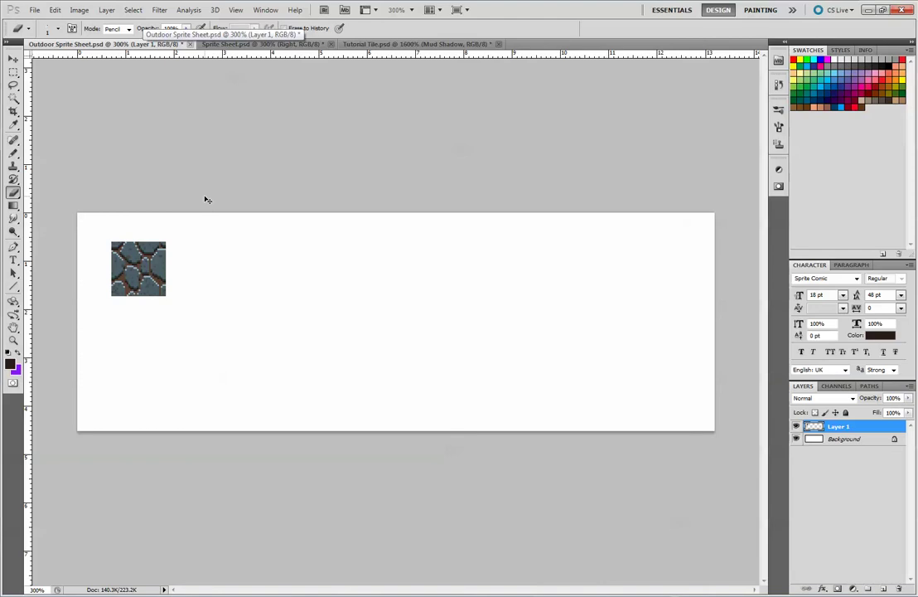
key(ctrl+v)
click(14, 61)
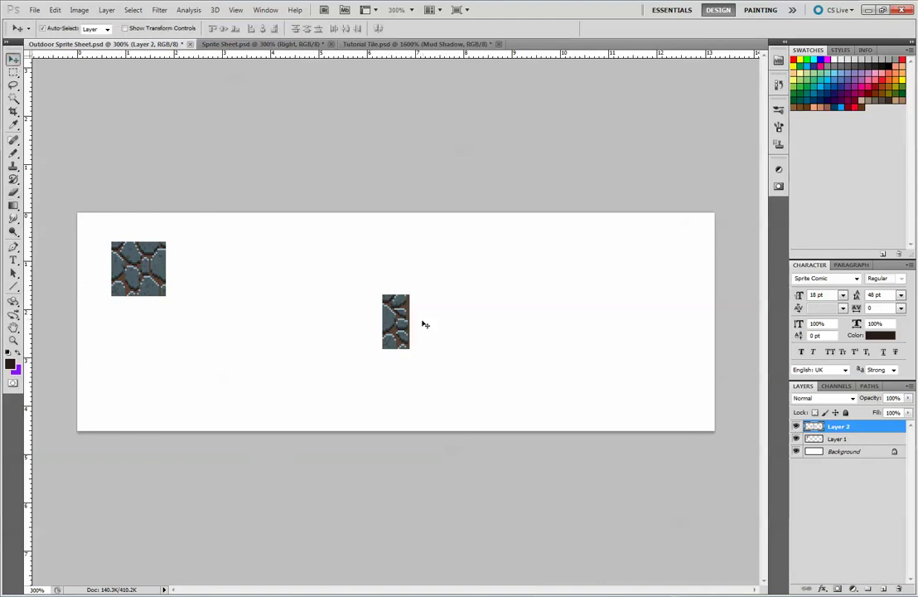
drag(383, 304, 184, 268)
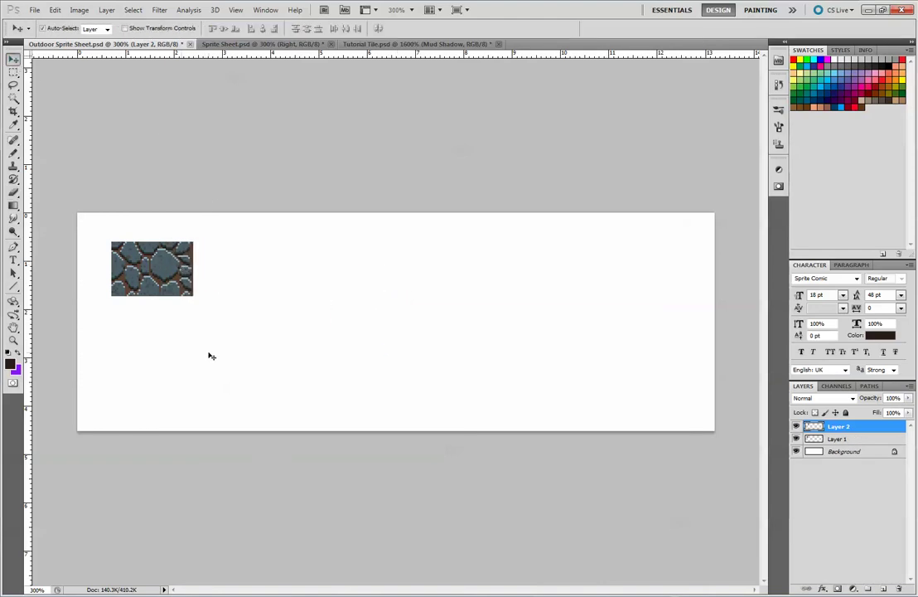
Return to Tutorial Tile.psd, then collapse, lock and hide the Floor Right group
click(419, 44)
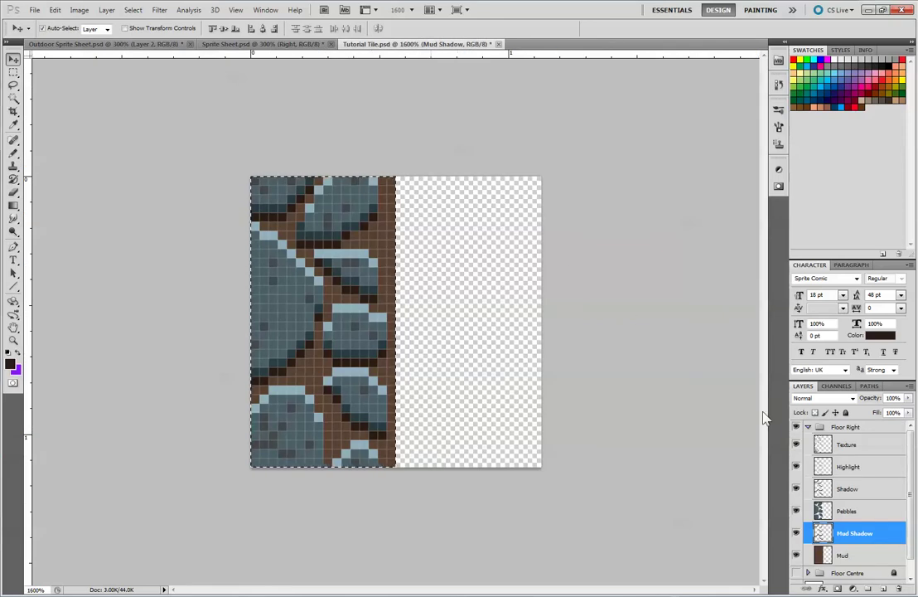
click(807, 425)
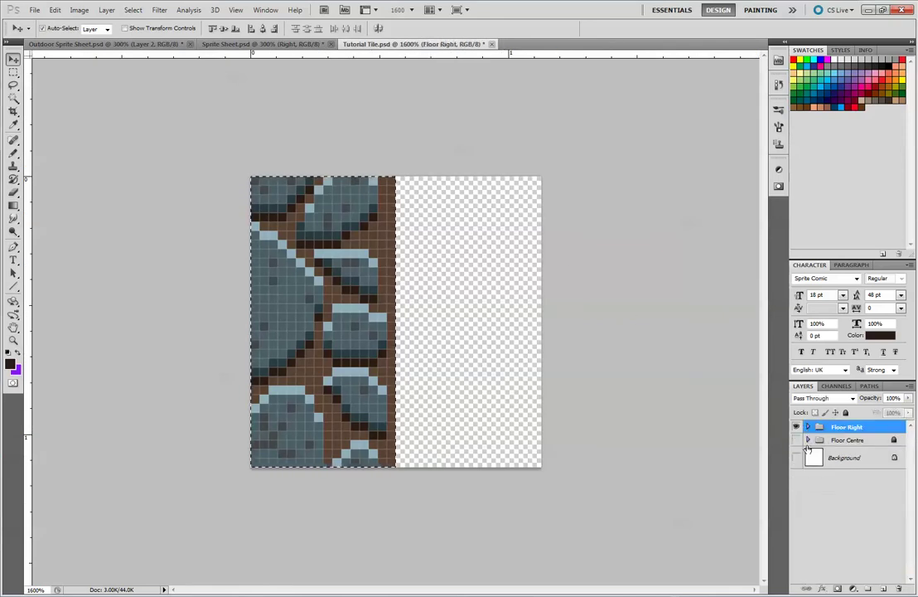
click(832, 440)
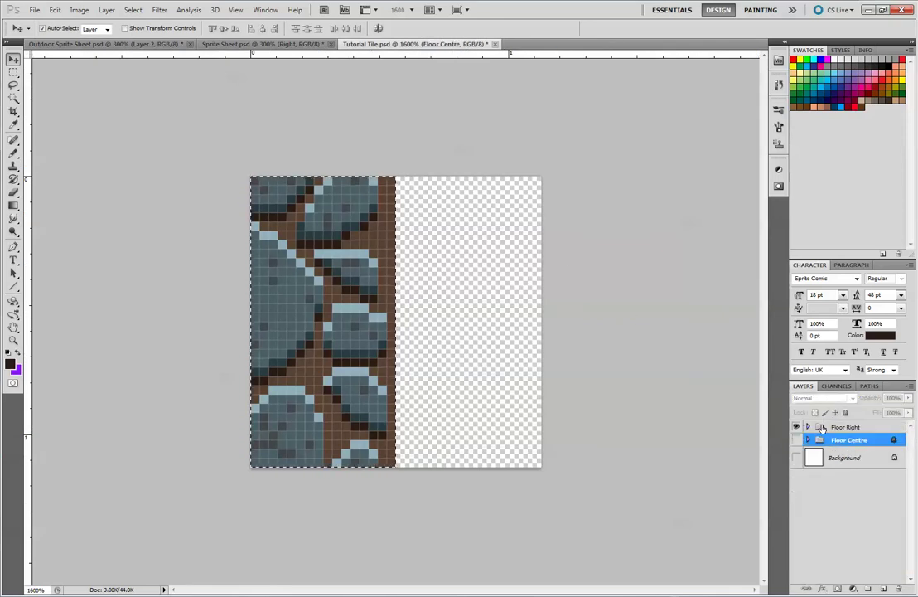
click(837, 426)
drag(796, 425, 804, 470)
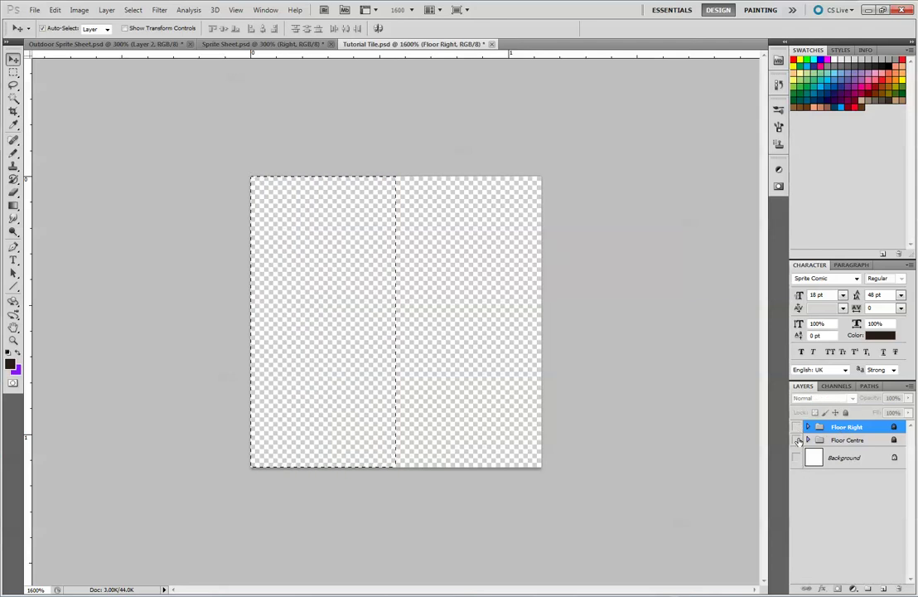
Show and unlock the Floor Centre group, duplicate it, and lock the original again
click(797, 440)
click(845, 440)
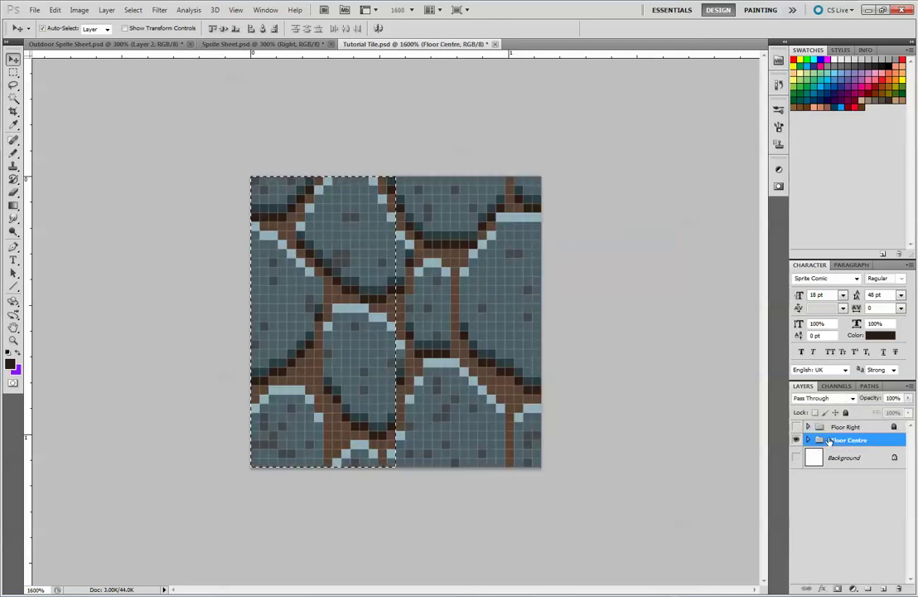
drag(820, 437, 882, 589)
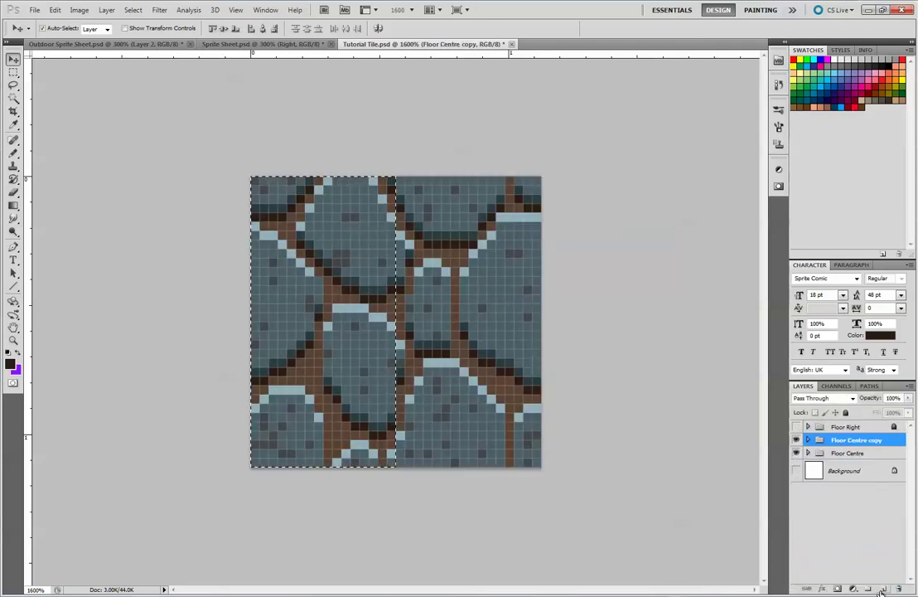
click(836, 452)
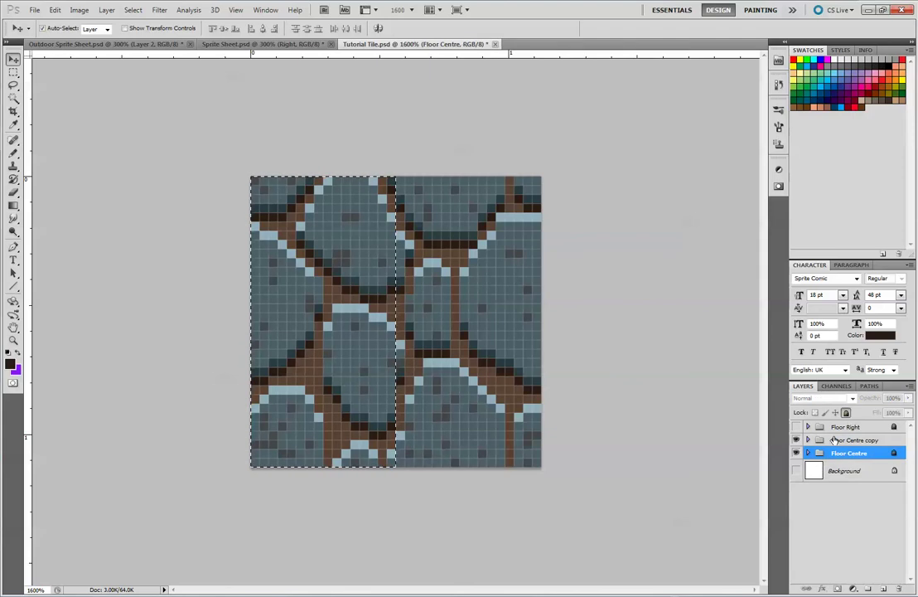
Hide the original Floor Centre group and rename its visible copy as Floor Upper
click(796, 439)
click(796, 452)
click(796, 452)
click(796, 452)
click(796, 439)
click(853, 439)
double_click(840, 440)
drag(845, 440, 893, 453)
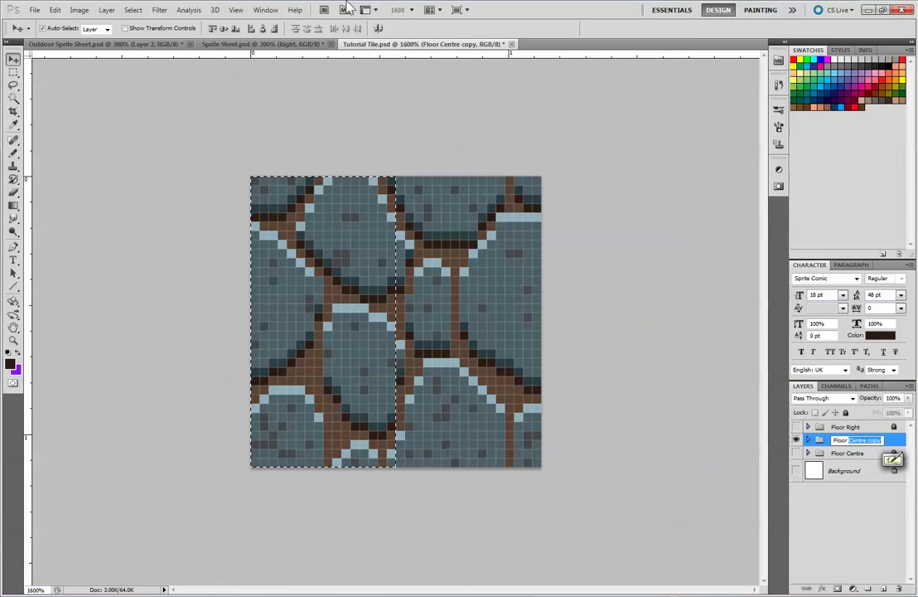
text(Up)
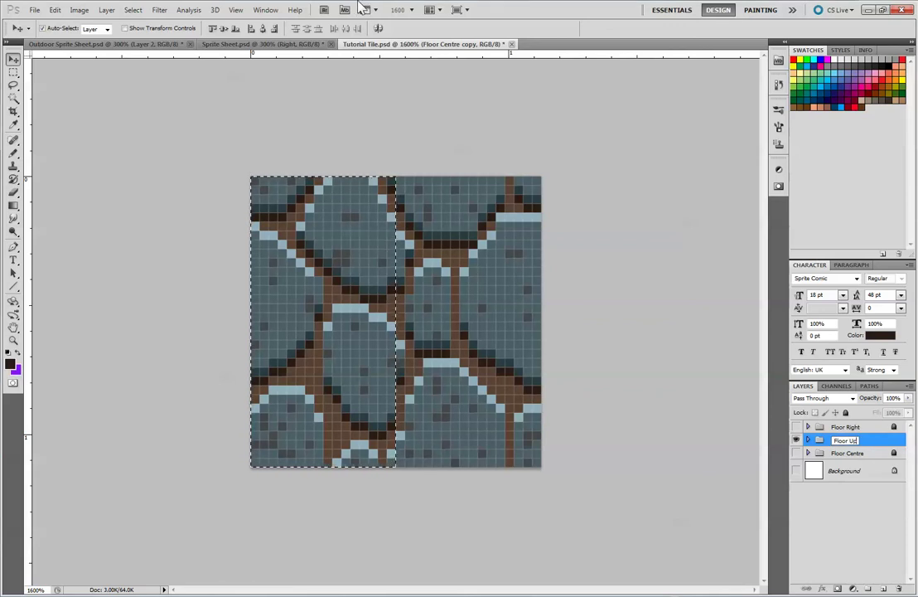
text(per)
key(Return)
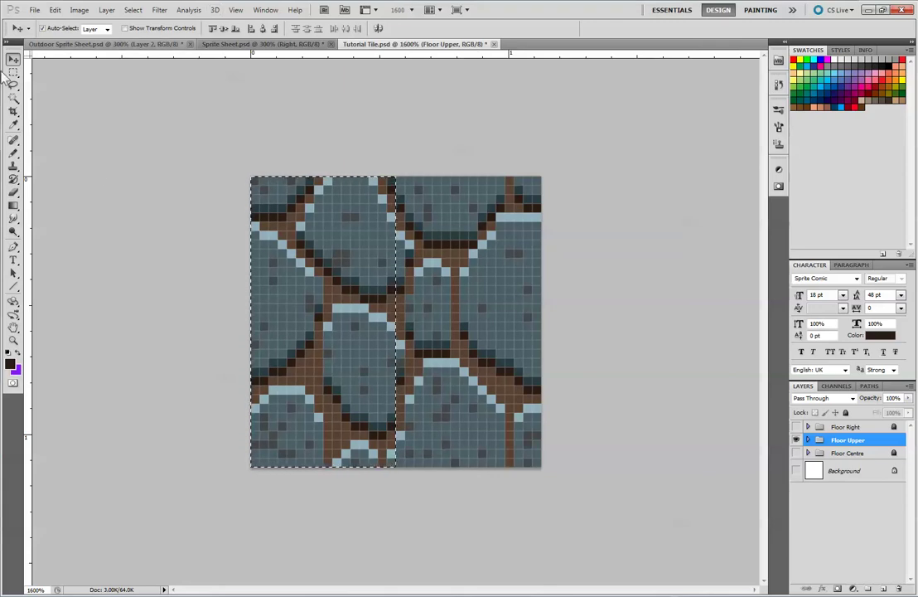
Set the marquee's fixed size to 32 by 16 px and select the upper half of the tile
key(m)
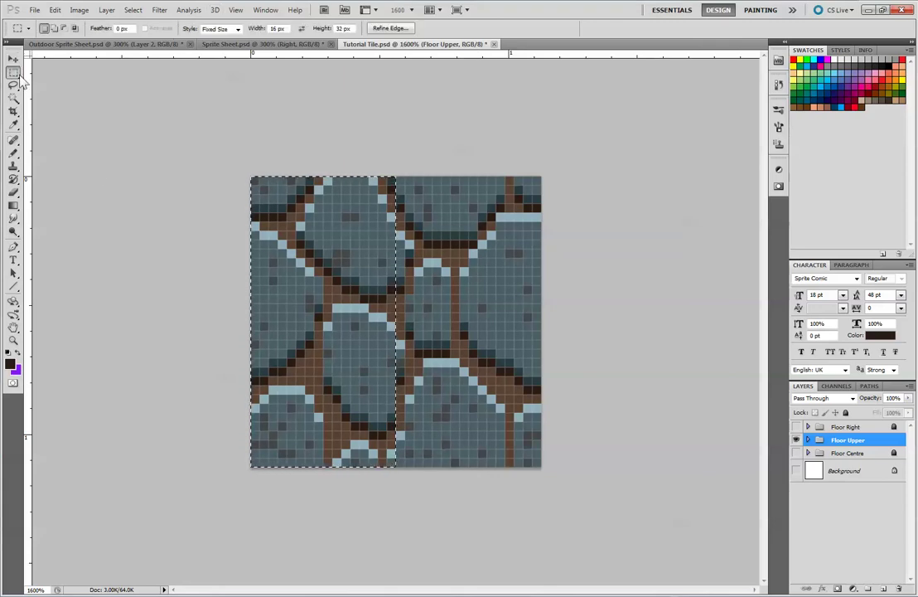
double_click(276, 29)
text(32)
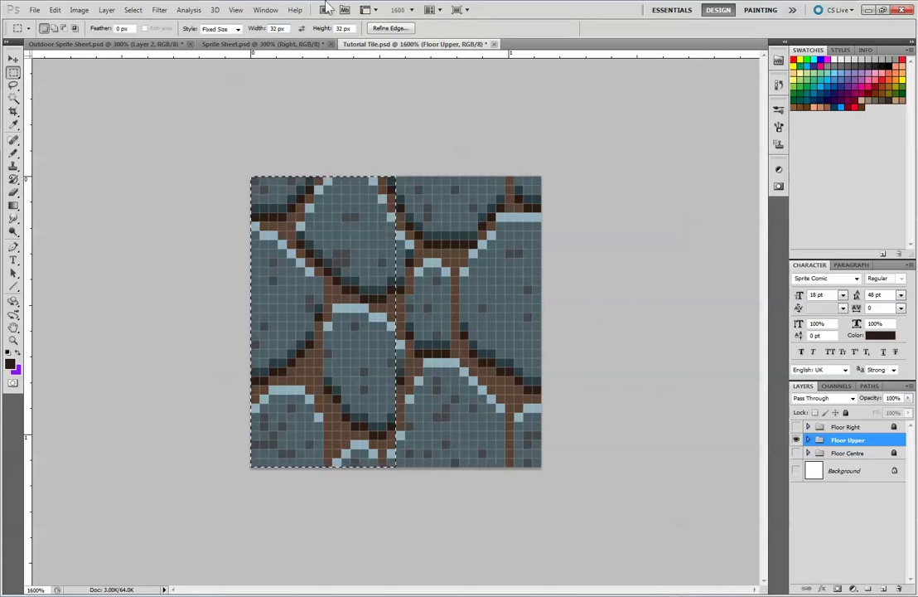
double_click(340, 28)
text(16)
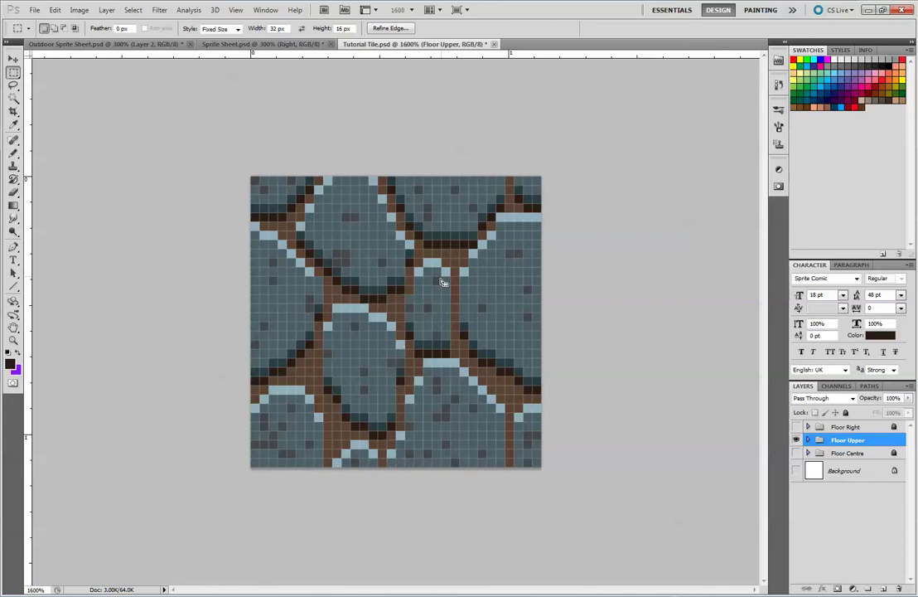
drag(444, 283, 379, 198)
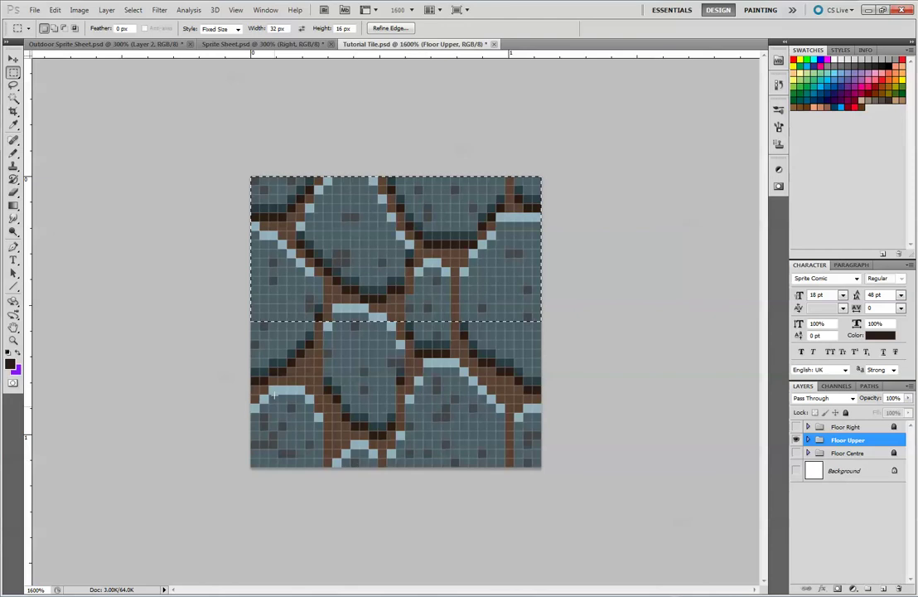
Look at the tiles in Outdoor Sprite Sheet.psd and the reference paving in Sprite Sheet.psd, and return to Tutorial Tile.psd
click(116, 44)
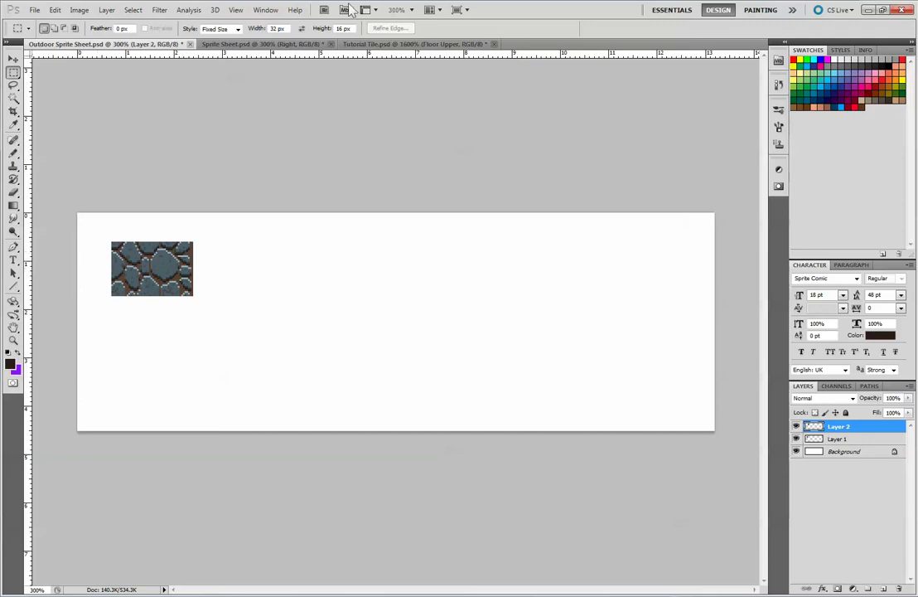
click(294, 43)
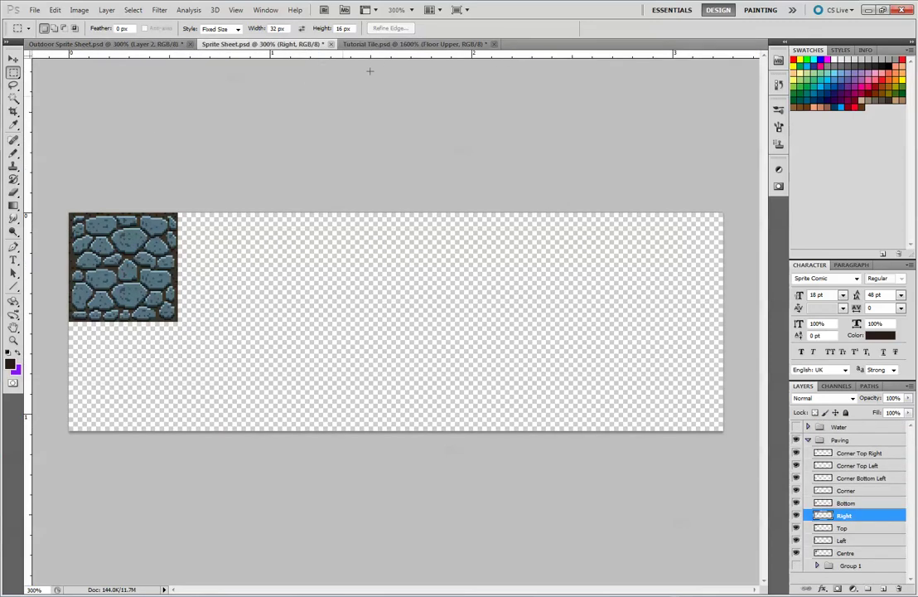
click(398, 43)
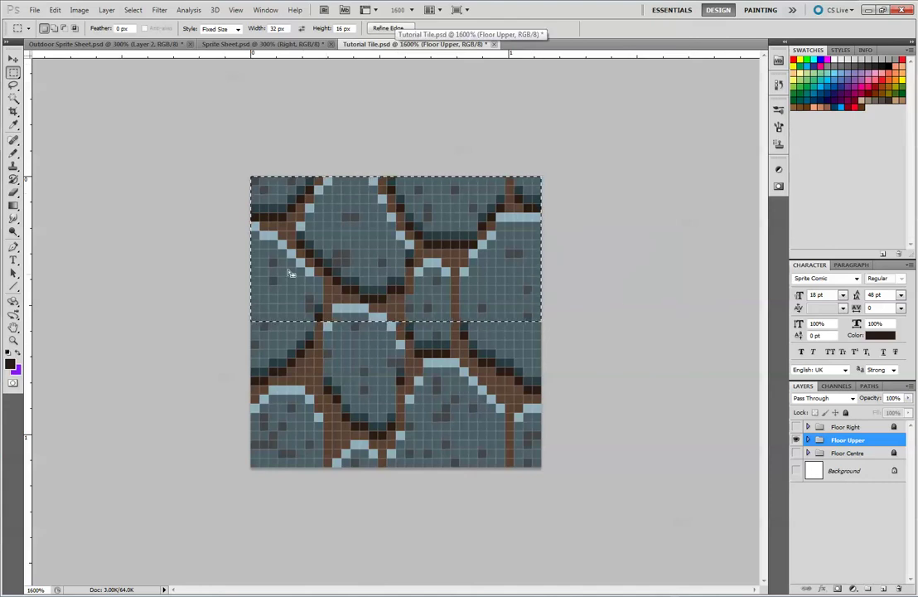
Choose the Eraser, expand the Floor Upper group and move it above the Floor Right group
click(14, 192)
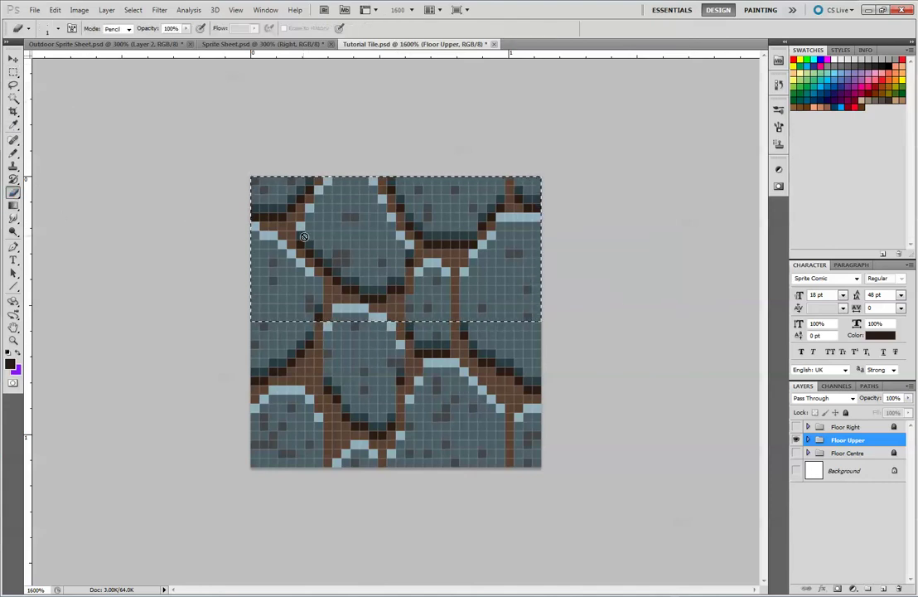
click(808, 439)
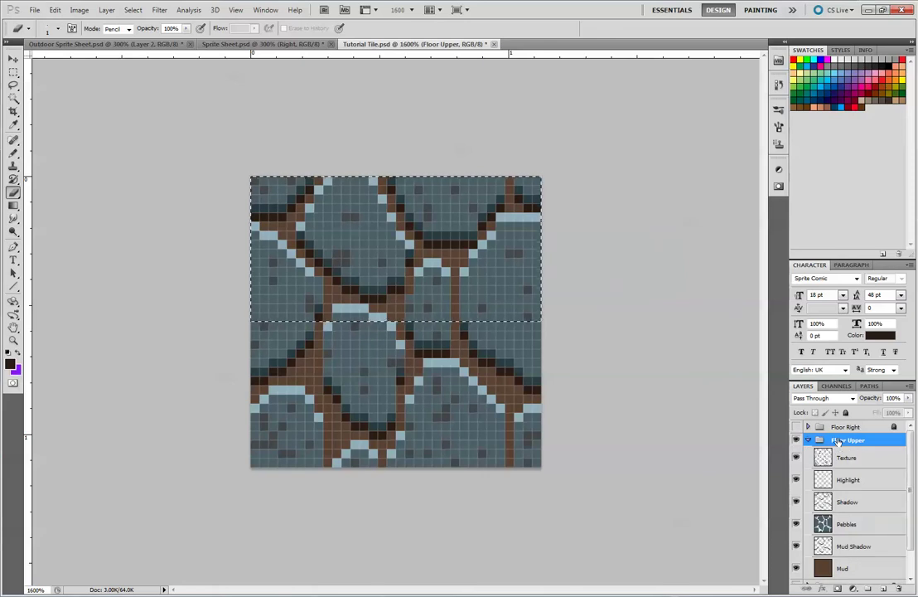
drag(843, 426, 846, 570)
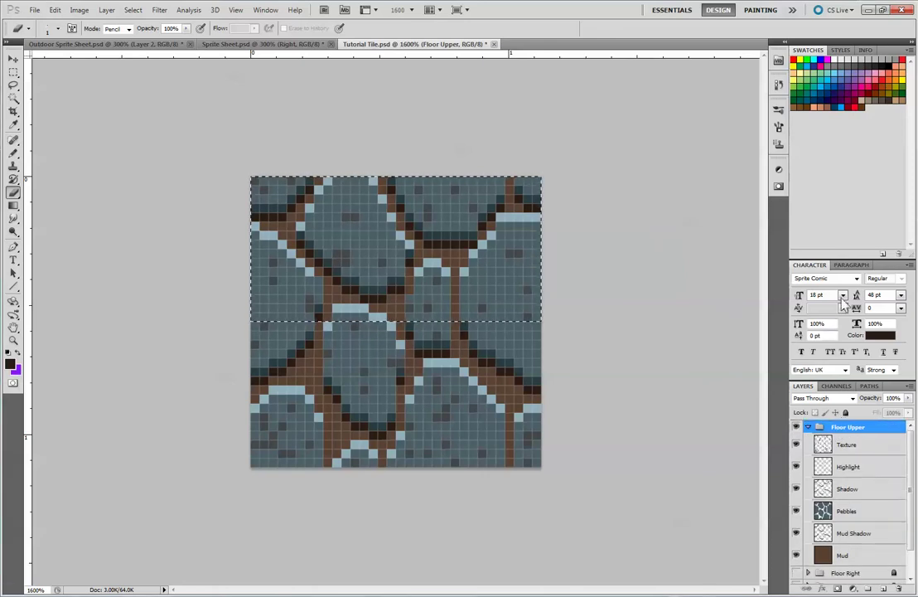
Erase the selected upper half of the tile on the Mud and Mud Shadow layers
click(859, 557)
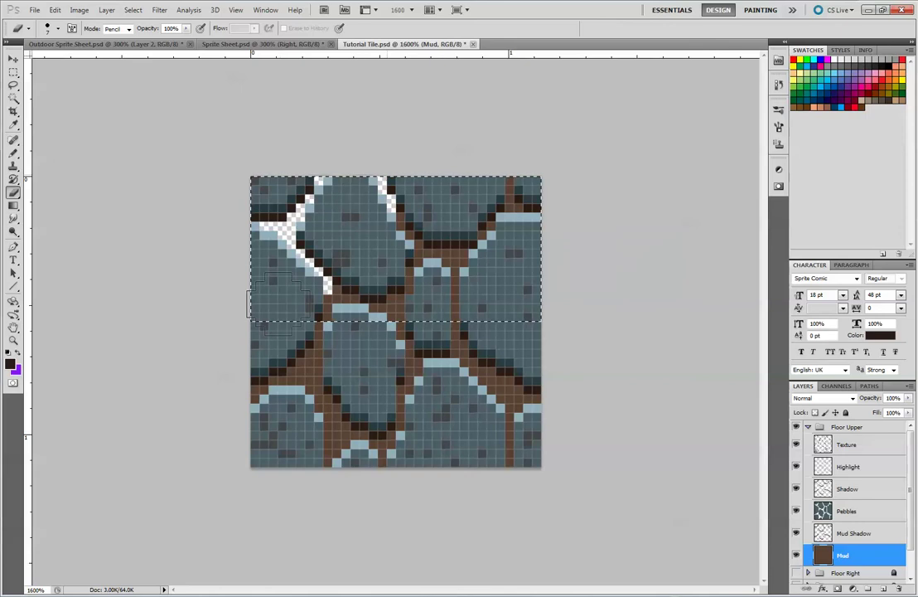
drag(555, 192, 457, 325)
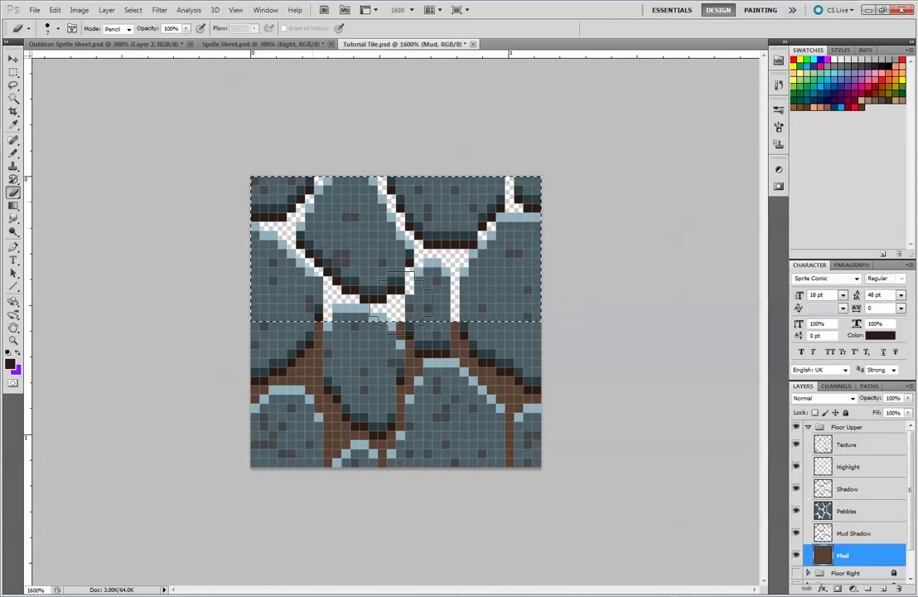
click(848, 537)
drag(259, 220, 294, 228)
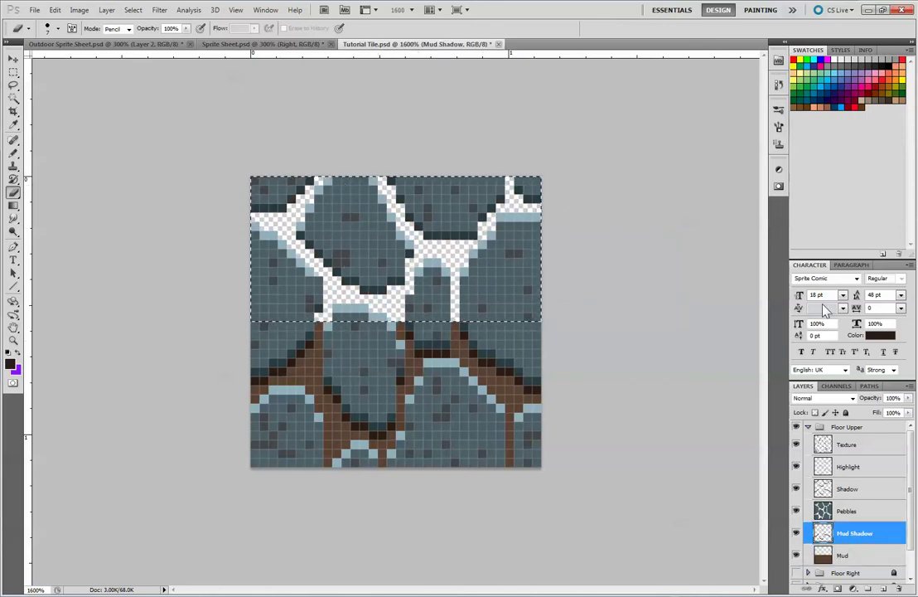
Erase the upper half of the Pebbles, Shadow, Highlight and Texture layers, and clear the selection
click(849, 508)
drag(274, 203, 261, 299)
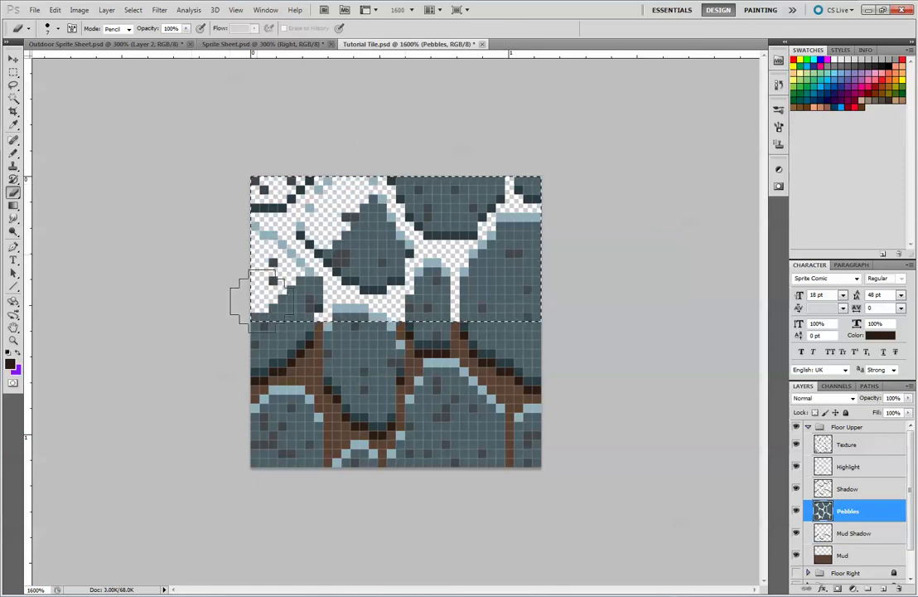
drag(520, 212, 497, 323)
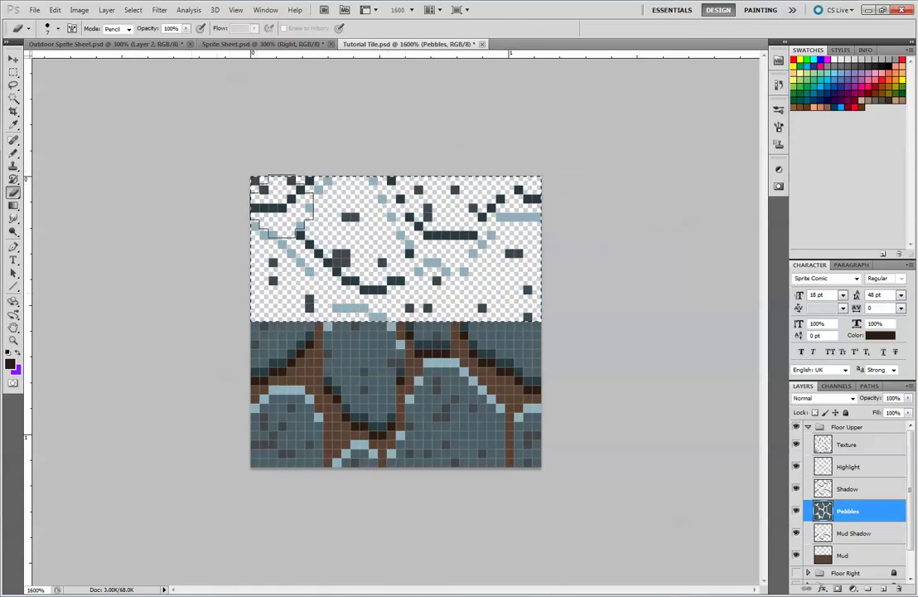
click(854, 489)
mouse_move(317, 170)
mouse_down()
mouse_move(222, 198)
mouse_move(224, 236)
mouse_move(415, 139)
mouse_move(308, 281)
mouse_up()
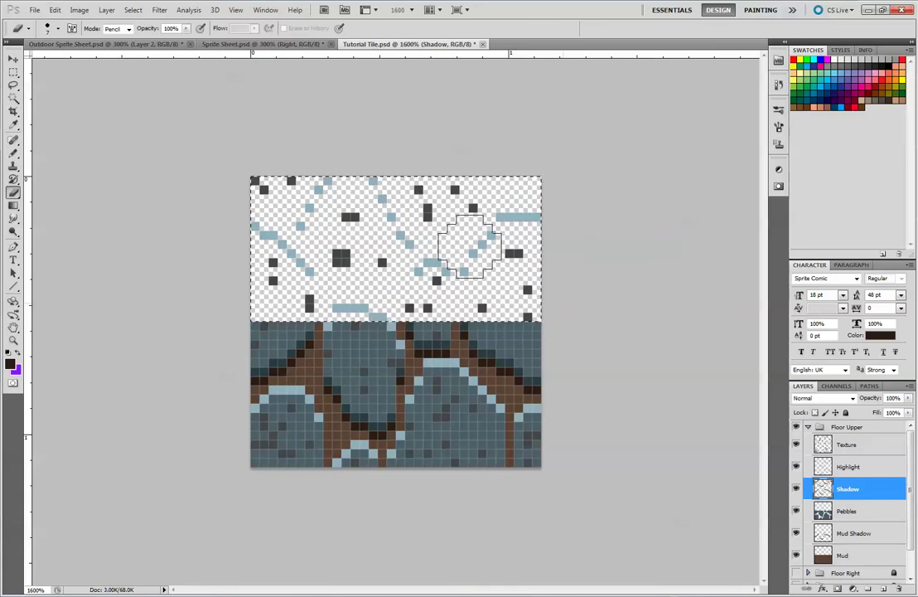
click(871, 468)
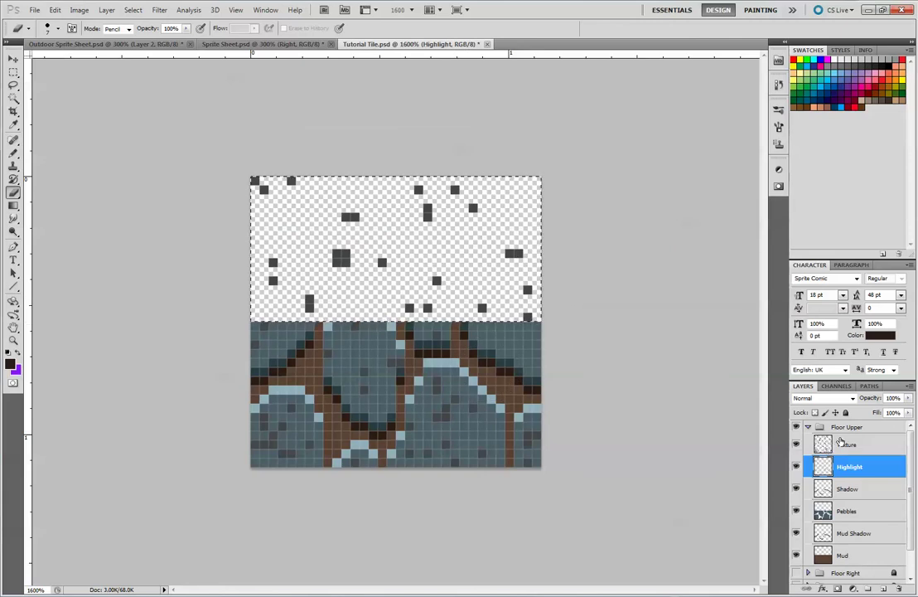
click(852, 444)
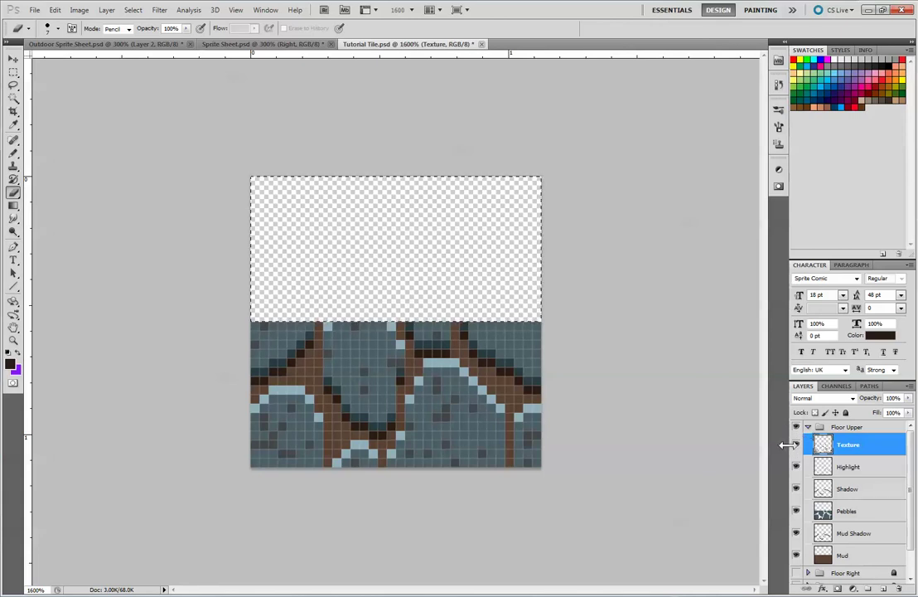
key(ctrl+d)
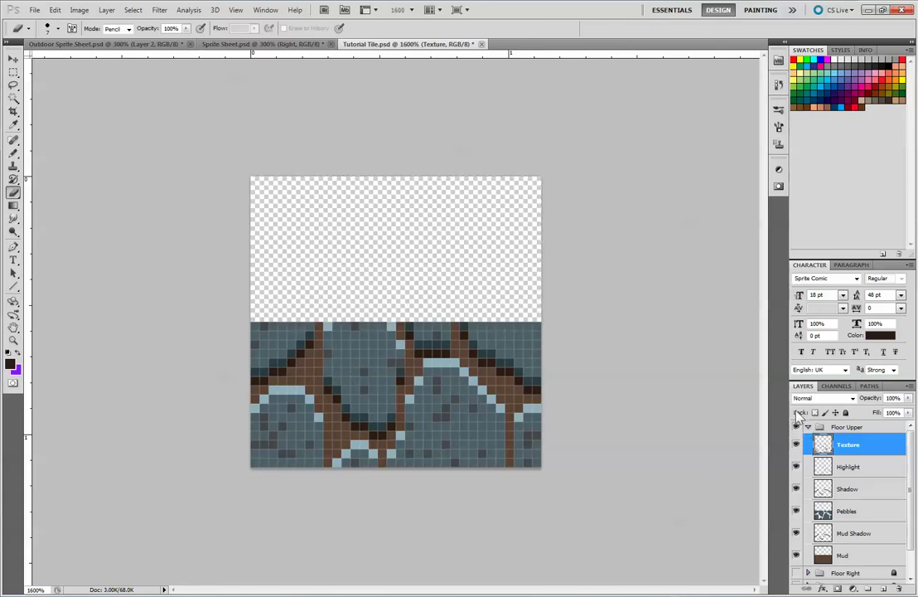
Shrink the eraser to 1 px and erase the topmost remaining pixel row of the Pebbles layer to expose the mud
click(846, 511)
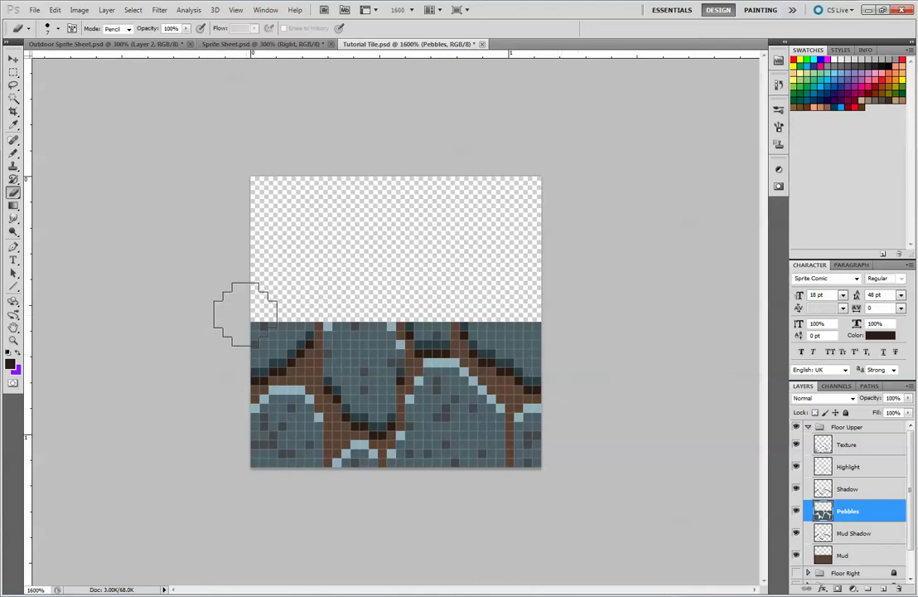
key(bracketleft)
key(bracketleft)
key(bracketleft)
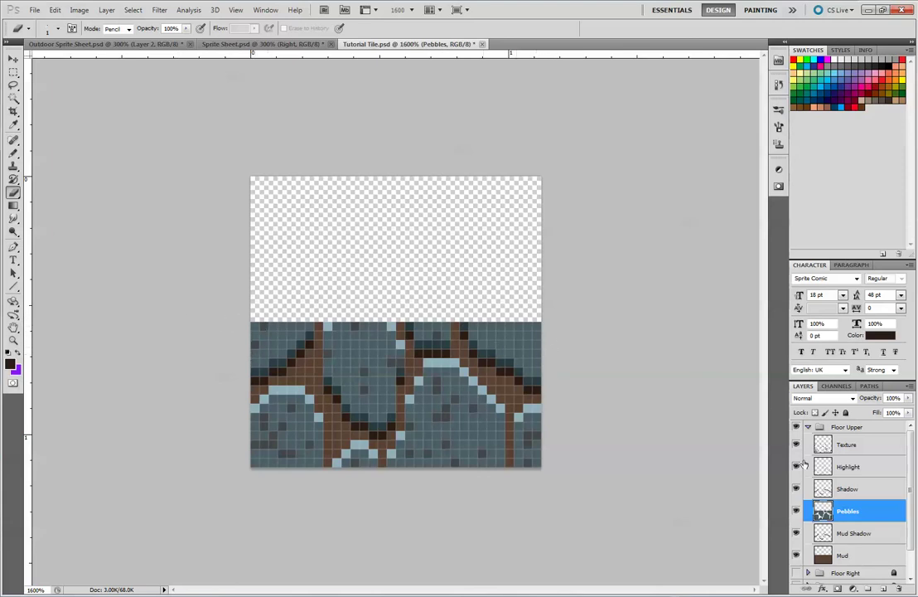
drag(261, 324, 382, 325)
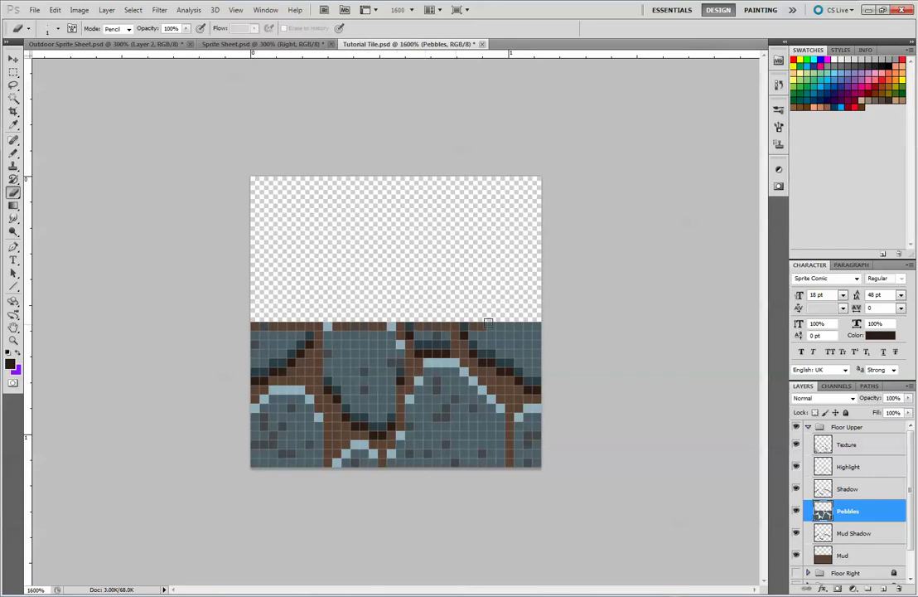
Erase leftover Highlight and Shadow pixels along the upper mud row, and hide the Texture, Highlight, Shadow and Mud Shadow layers
click(848, 445)
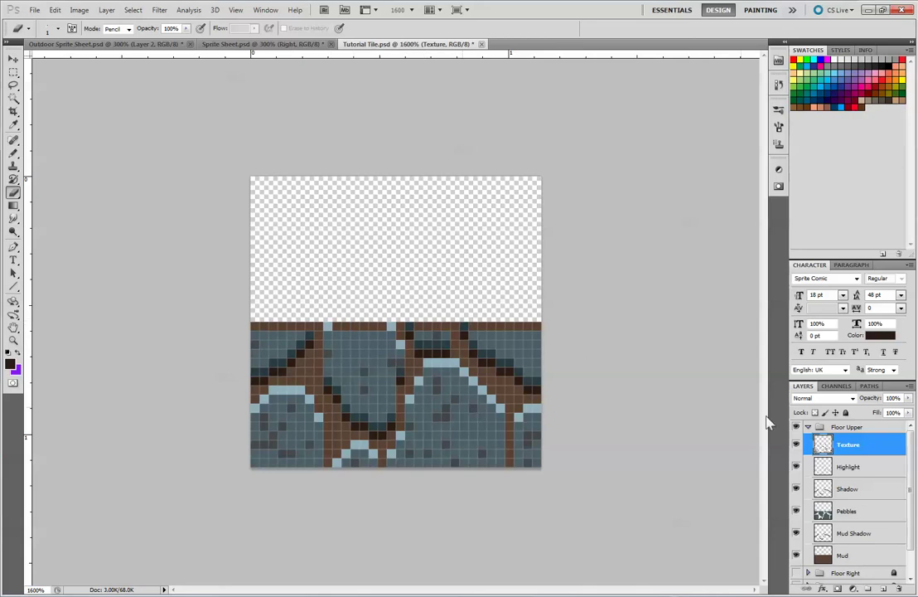
click(796, 444)
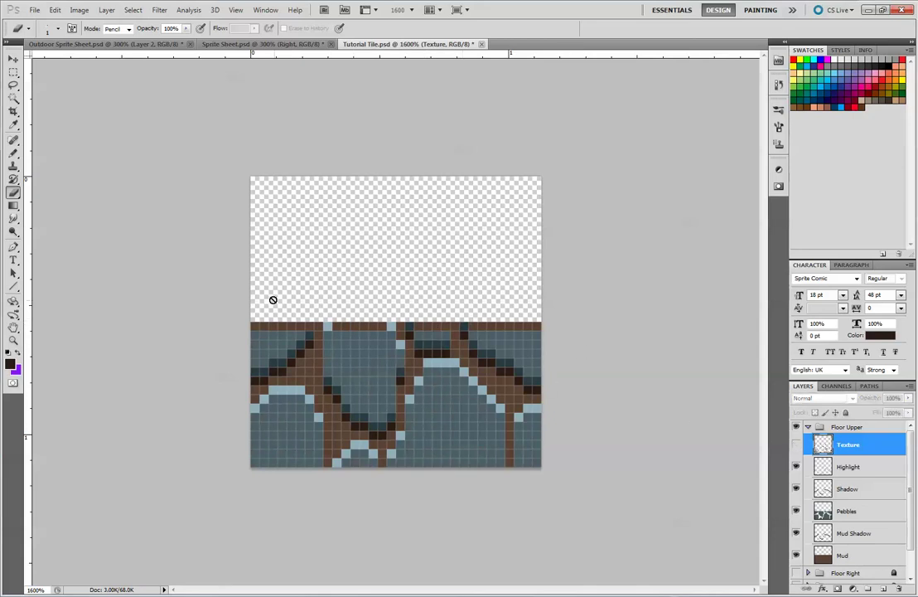
click(845, 467)
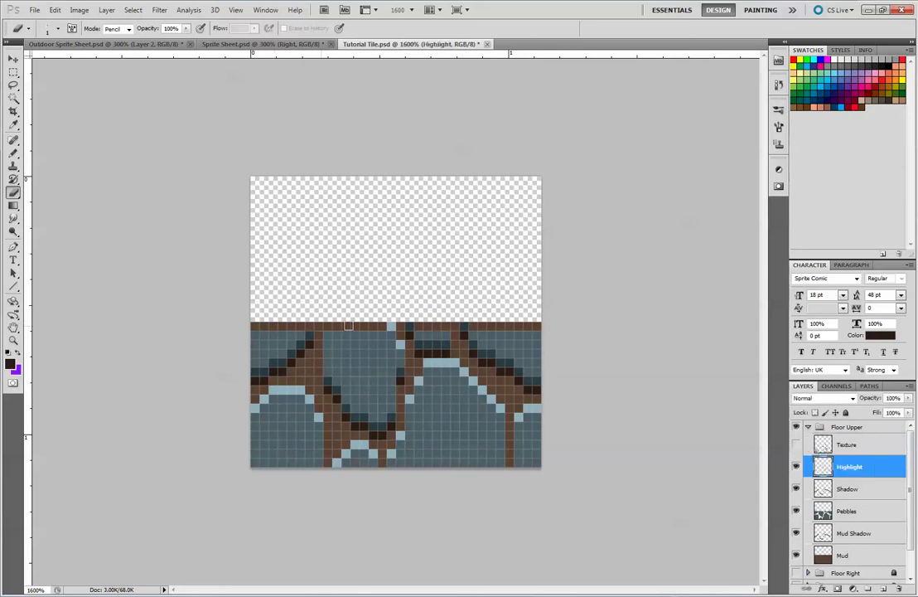
click(795, 466)
click(845, 489)
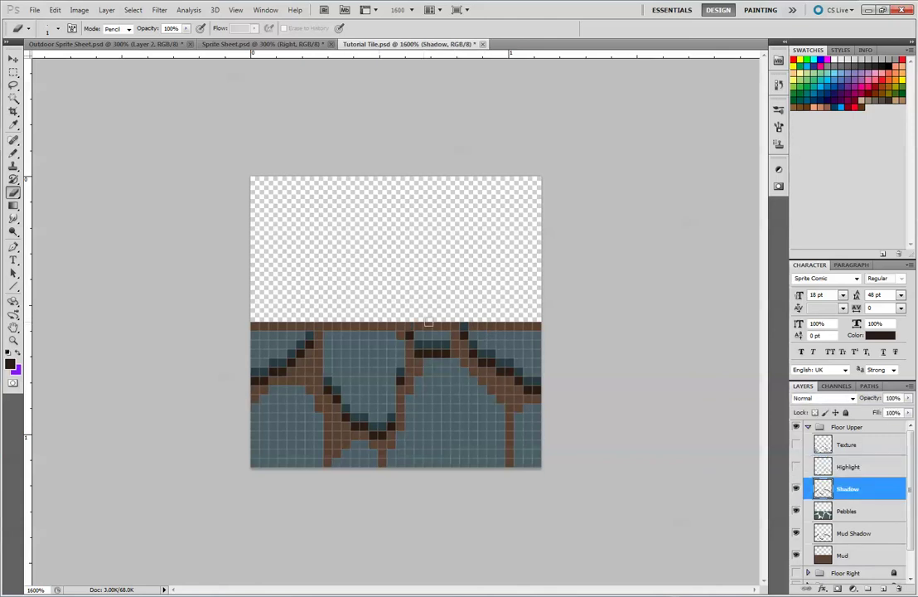
click(796, 489)
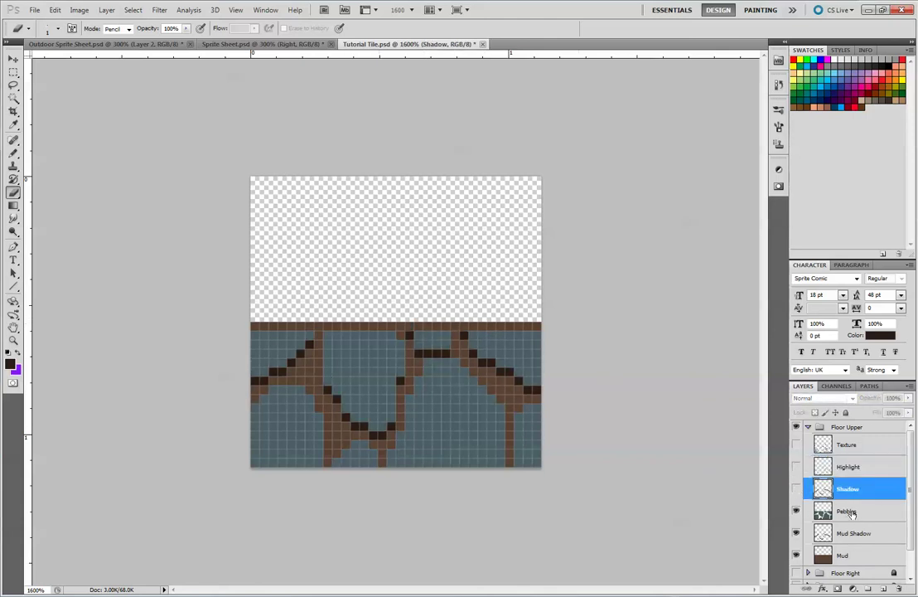
click(845, 511)
click(847, 536)
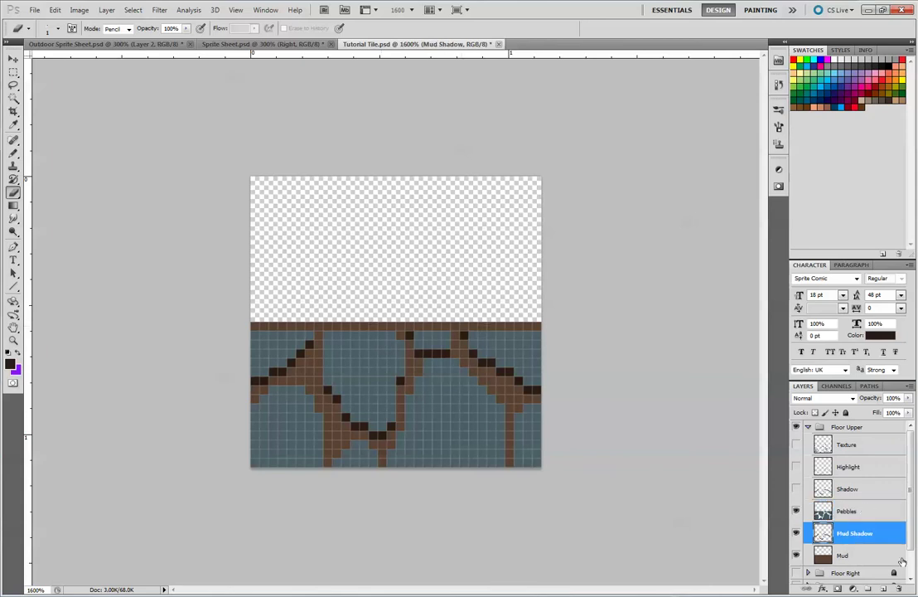
click(861, 512)
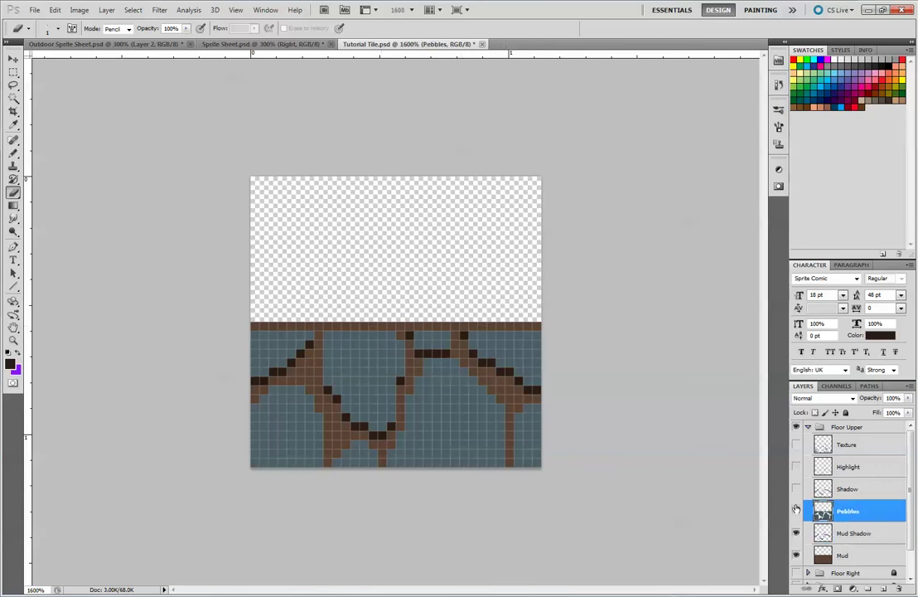
click(795, 532)
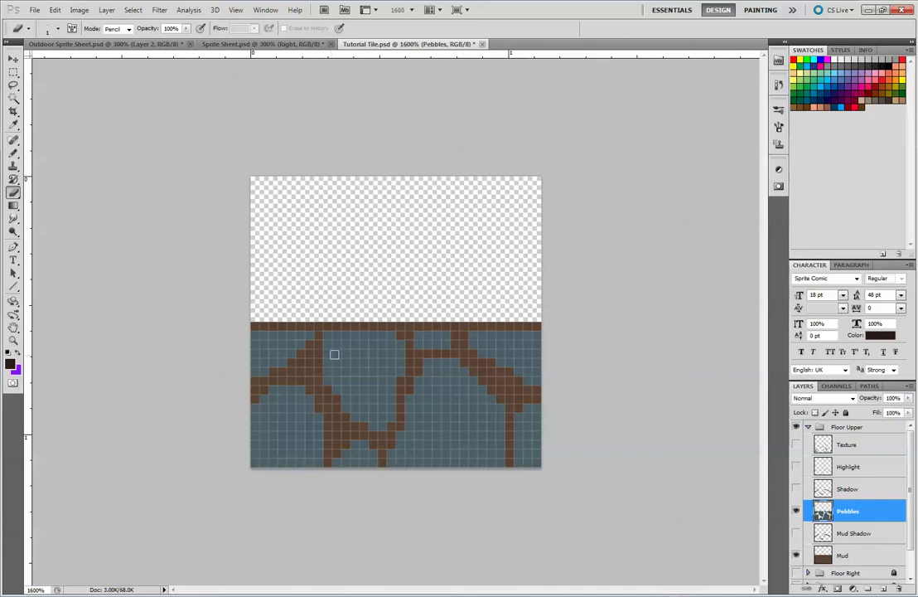
Sample the stone colour for the Pencil and erase a vertical mud gap through the upper right stone on the Pebbles layer
key(alt)
key(b)
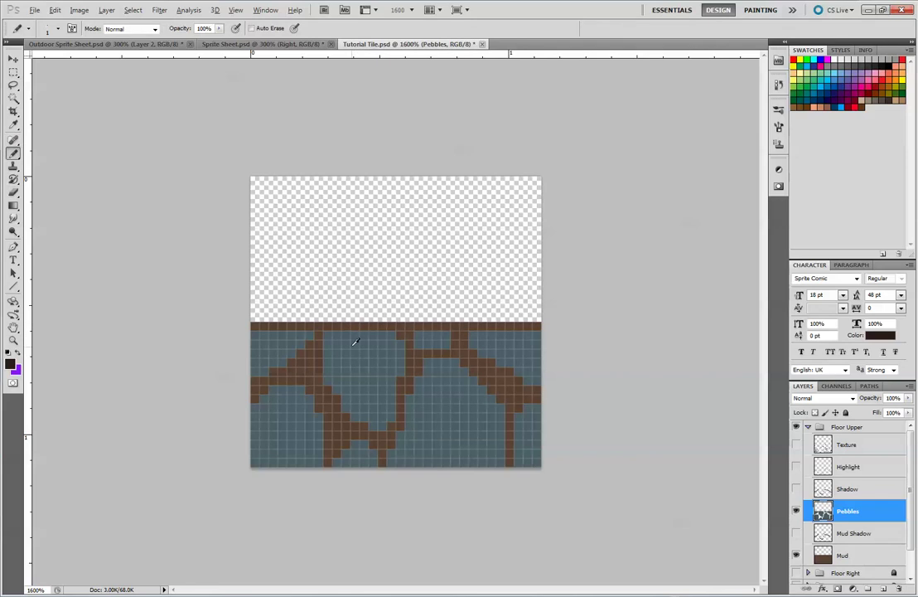
alt+click(355, 342)
click(457, 335)
key(e)
drag(518, 334, 505, 370)
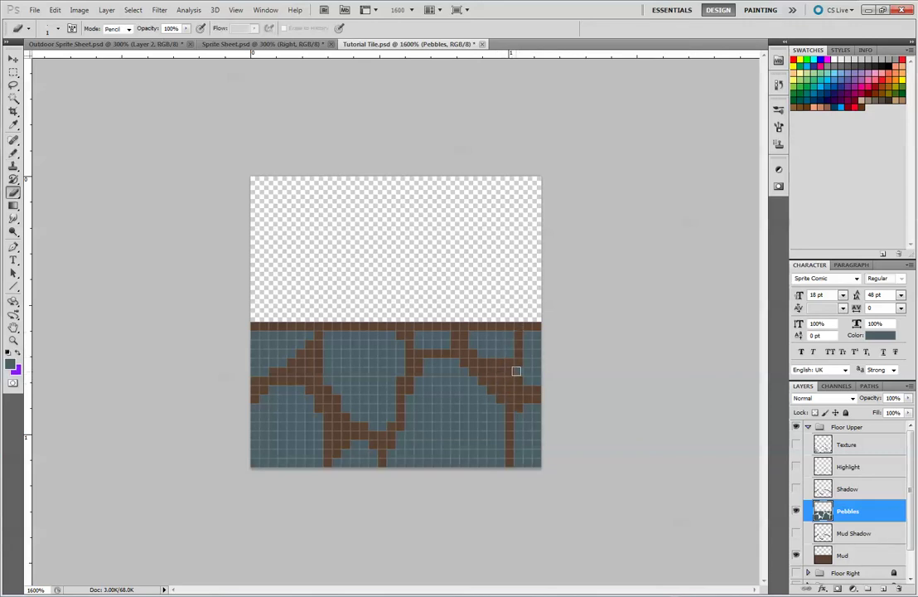
click(527, 404)
Split the large central stone on the Pebbles layer into two smaller rounded stones and resample the stone colour
drag(348, 391, 388, 354)
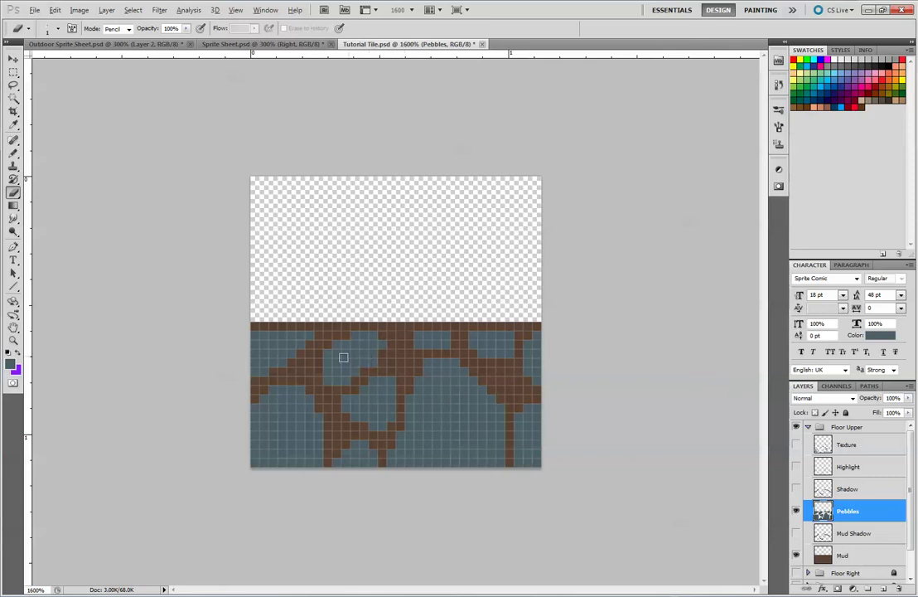
key(alt)
key(b)
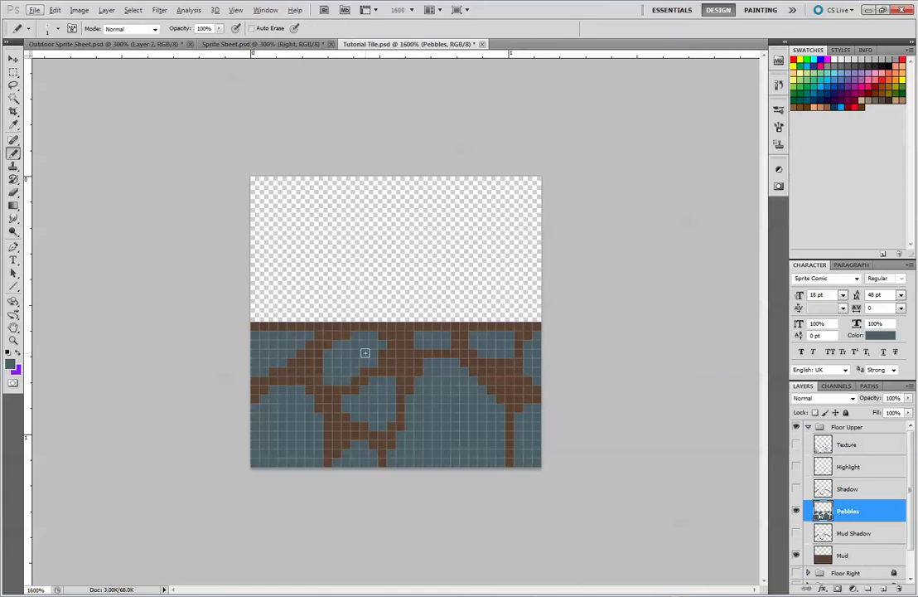
key(alt)
alt+click(355, 341)
Show the Shadow layer, erase its stray pixels over the mud, and paint dark shadow along the lower edge of the upper central stone
click(795, 489)
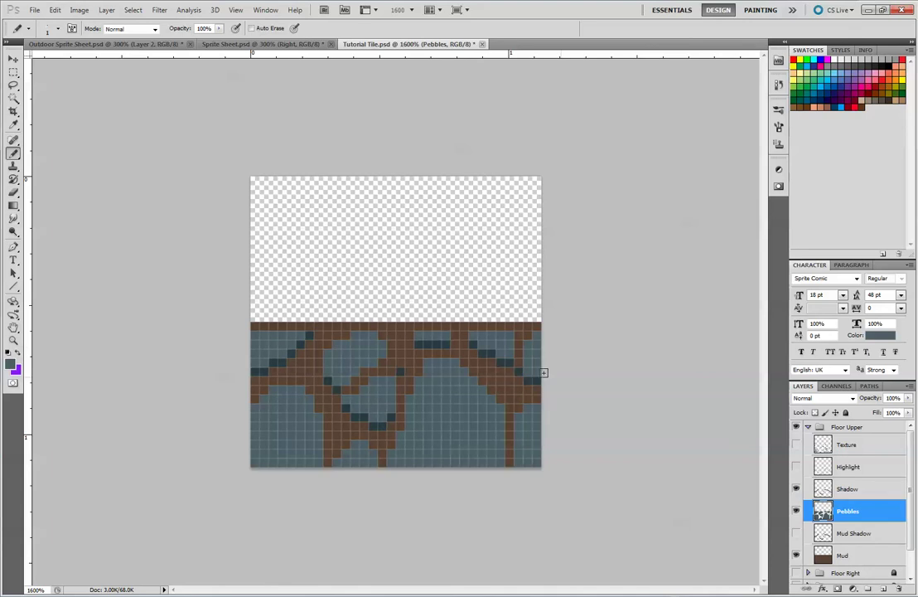
key(alt)
key(alt+e)
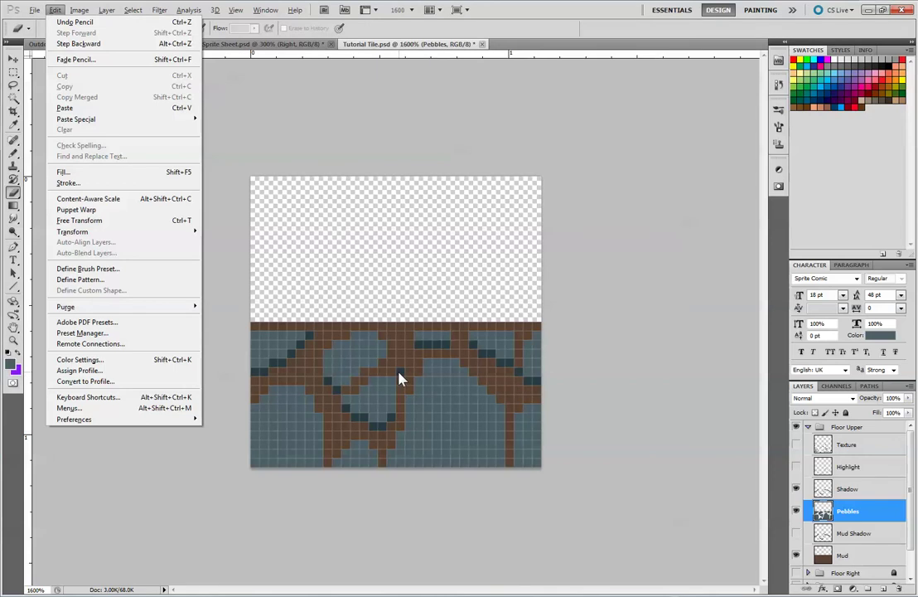
key(Escape)
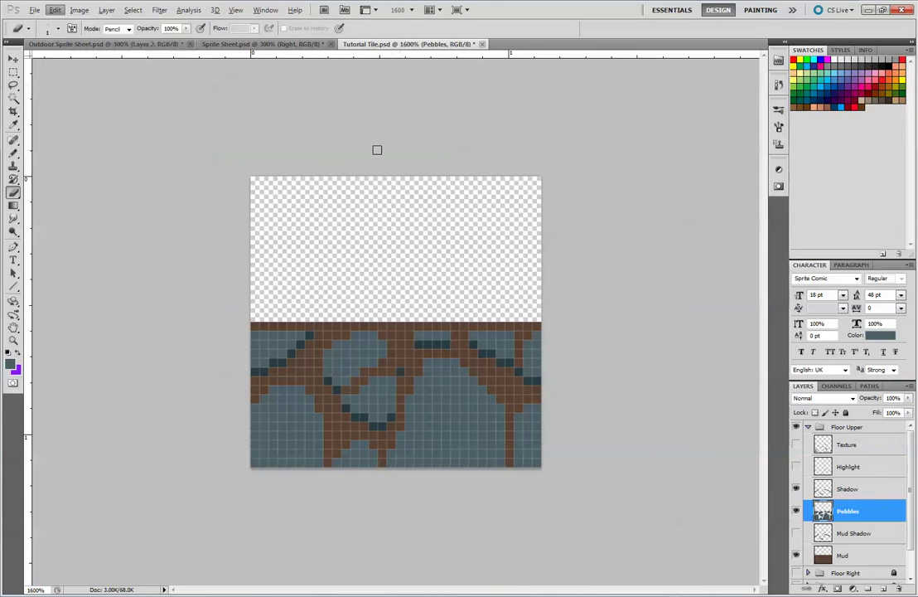
key(Escape)
double_click(845, 511)
click(842, 489)
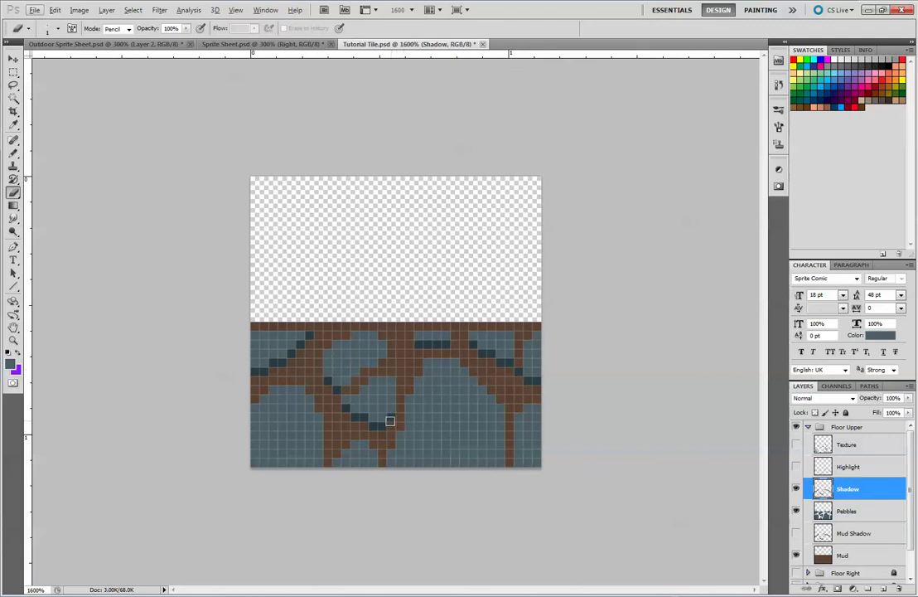
key(b)
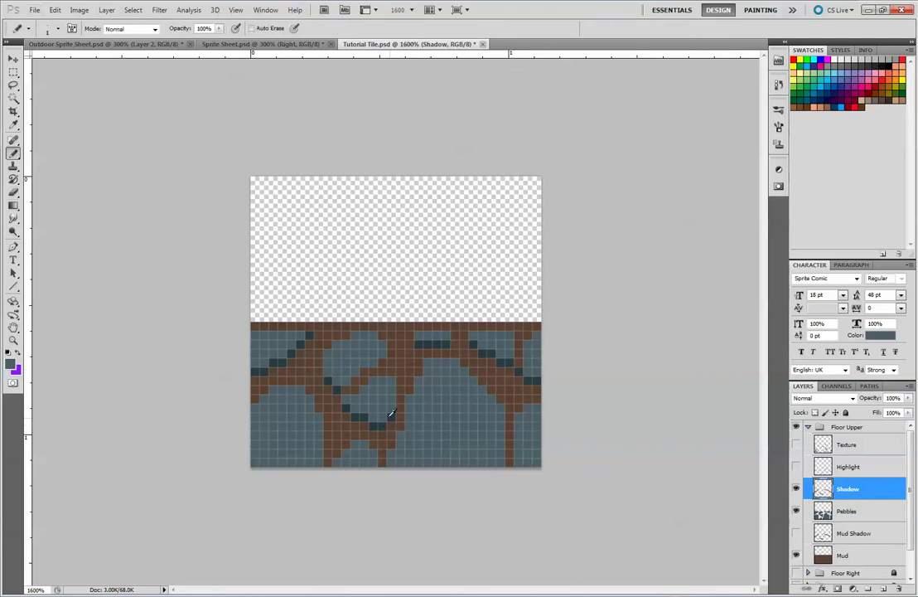
alt+click(396, 414)
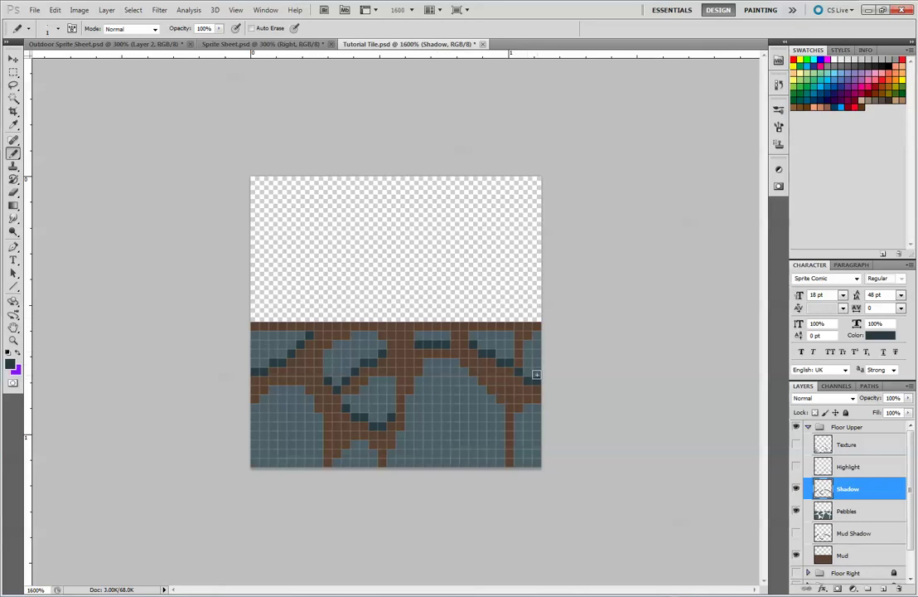
key(e)
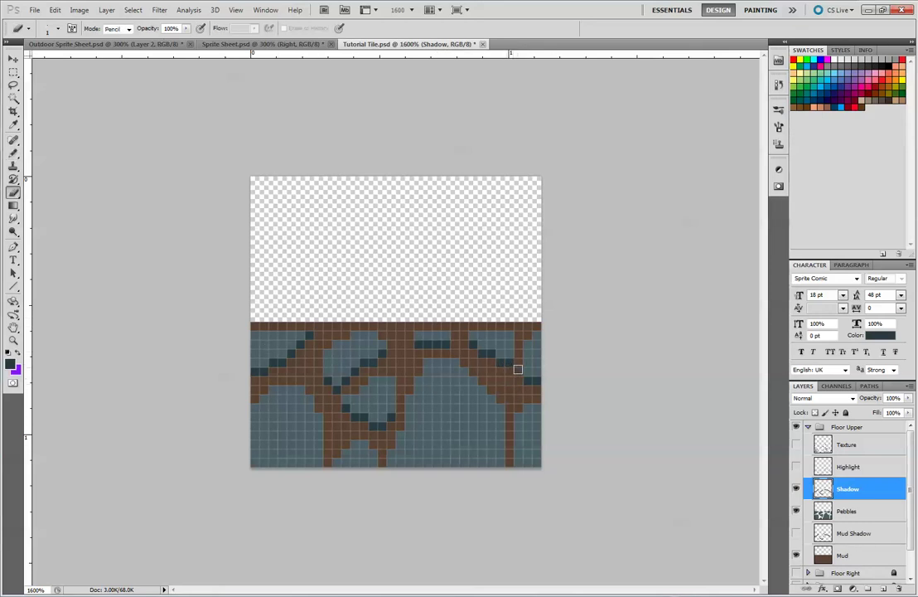
Show the Highlight layer, erase its stray pixel over the mud, and paint sampled light blue highlights on the upper left, second and right-hand stones
click(796, 467)
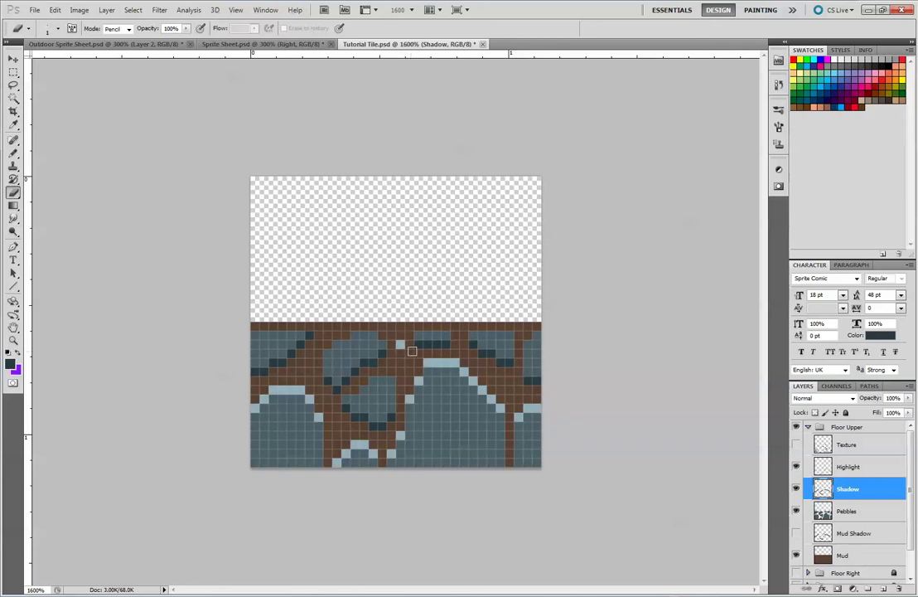
click(864, 468)
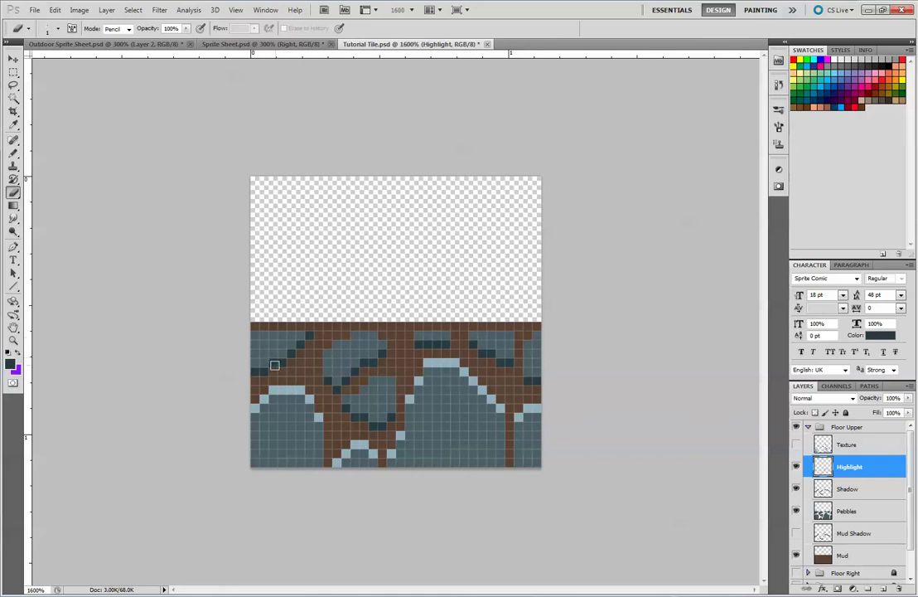
key(b)
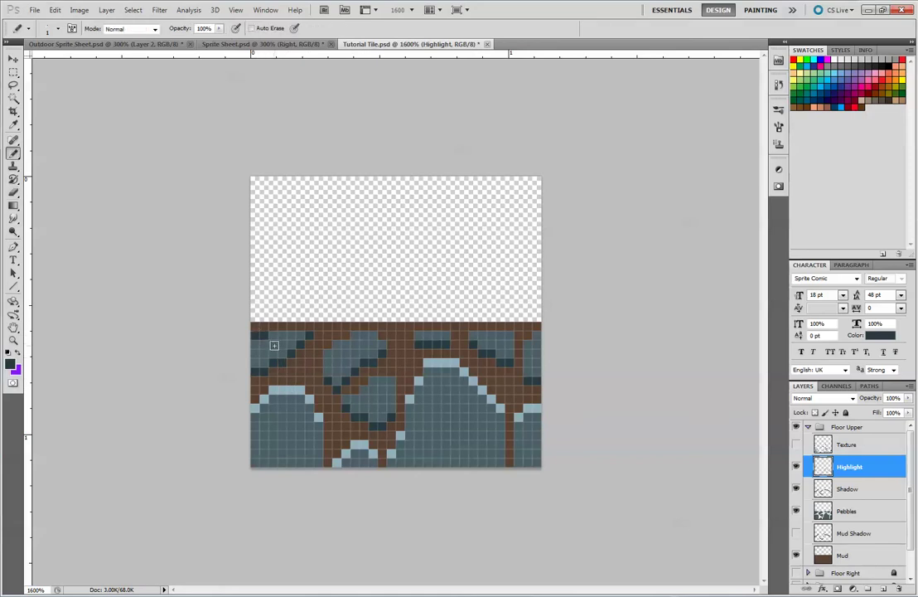
alt+click(290, 389)
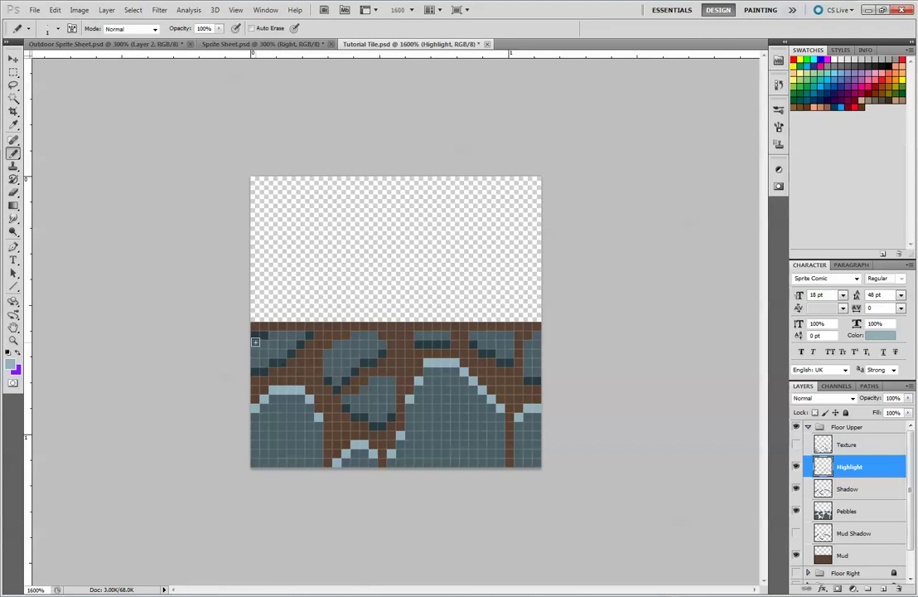
drag(283, 333, 313, 334)
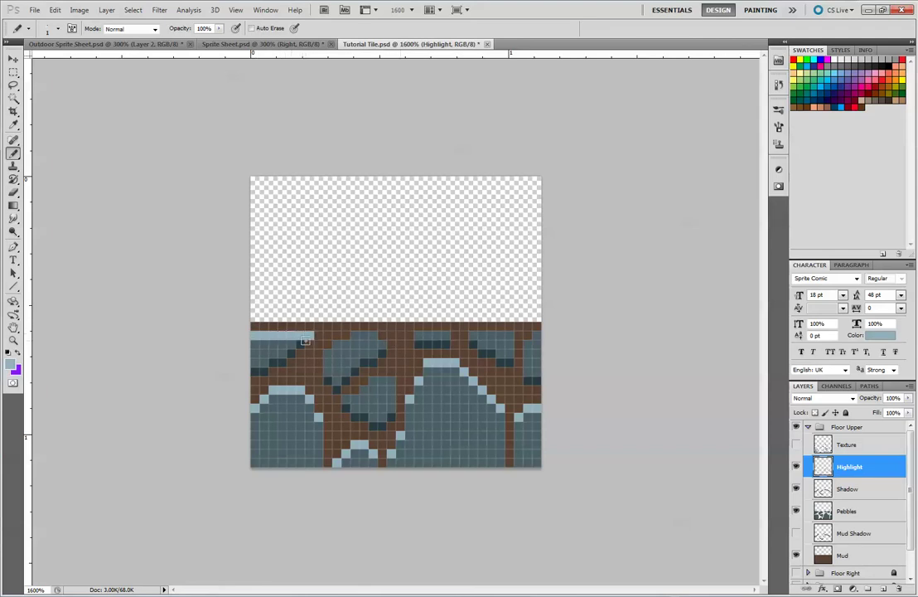
drag(364, 334, 378, 334)
drag(328, 352, 365, 352)
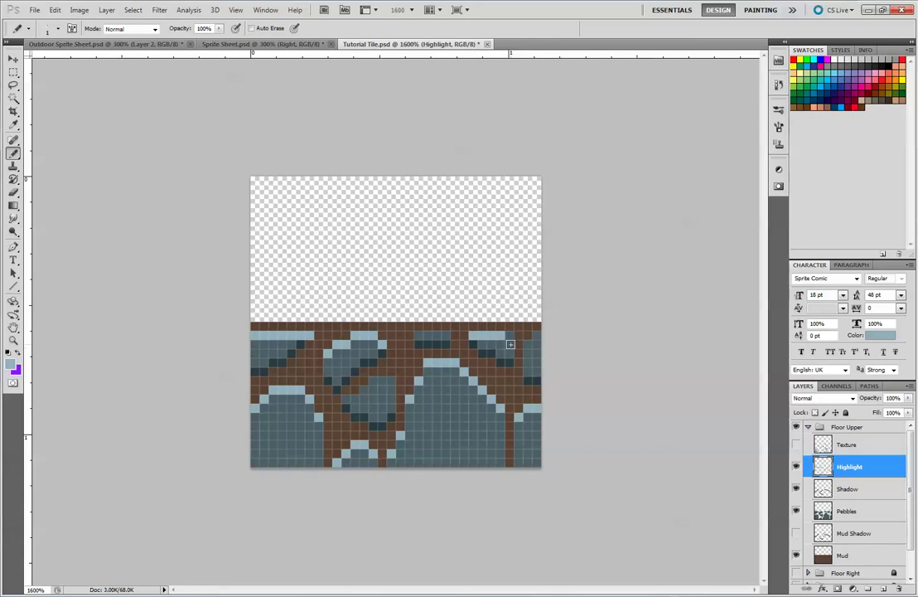
mouse_move(511, 354)
mouse_down()
mouse_move(560, 337)
mouse_move(540, 333)
mouse_move(529, 376)
mouse_up()
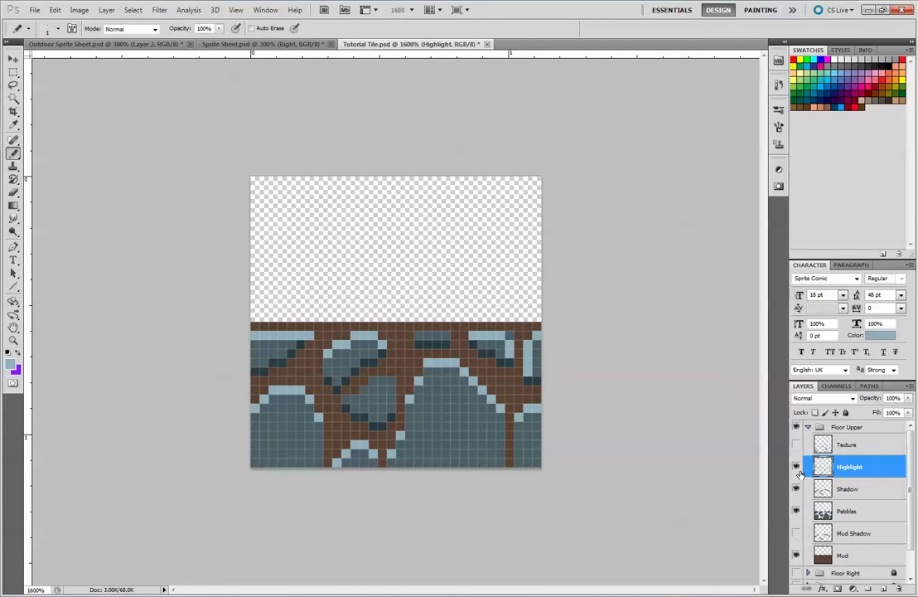
Erase the lower corner pixels of the two upper right stones on the Shadow and Pebbles layers to round them
key(e)
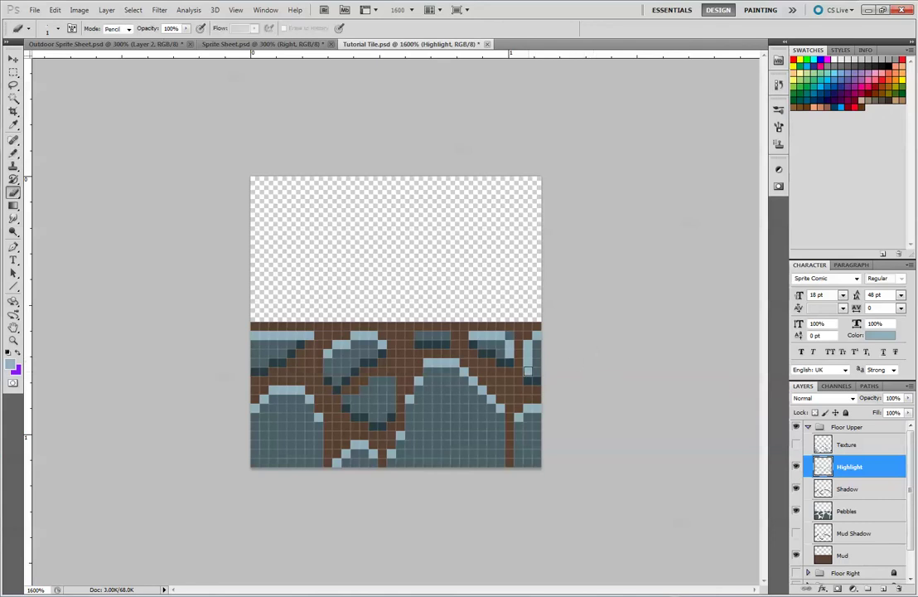
click(847, 489)
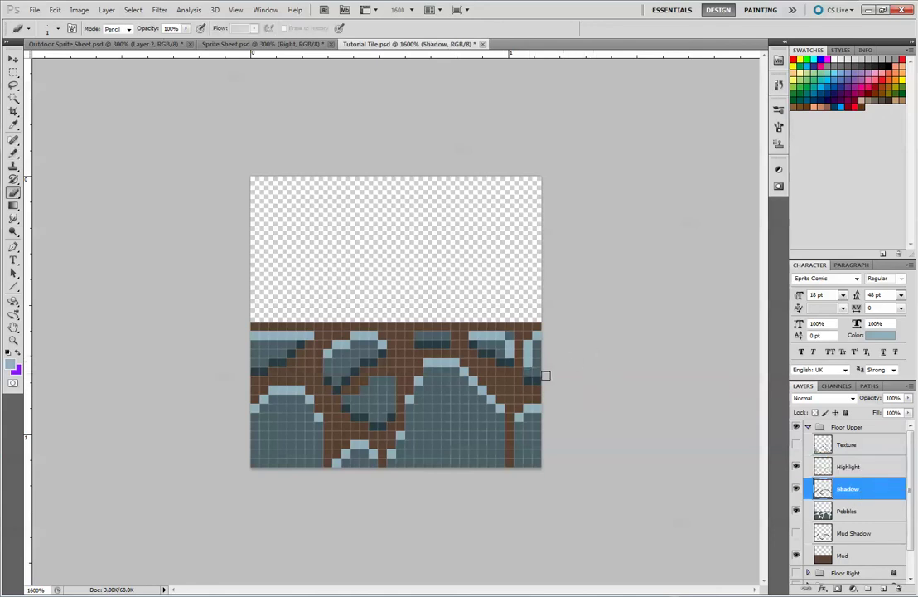
click(517, 361)
click(837, 510)
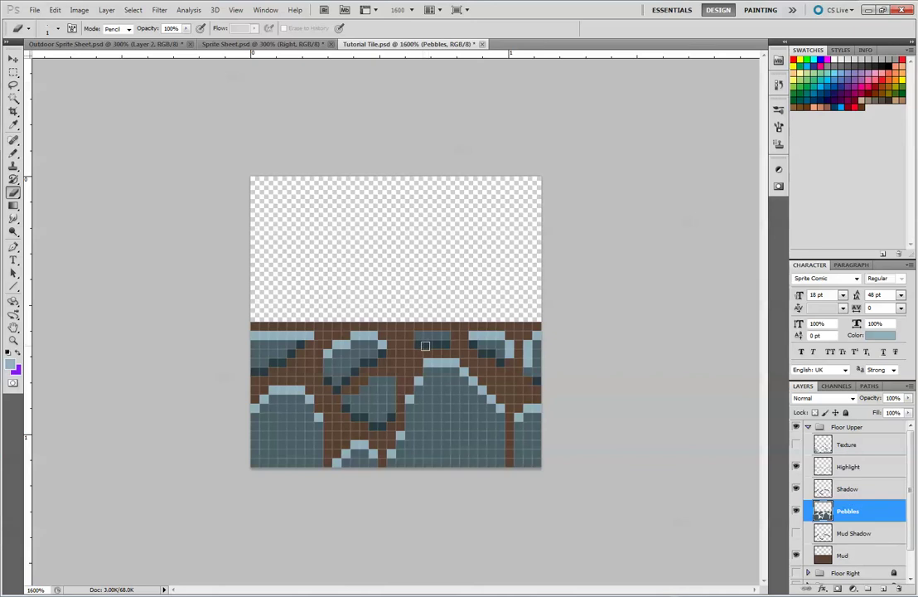
Erase the shadow under the small upper central stone and the highlight along the top of the large stone below it
click(840, 489)
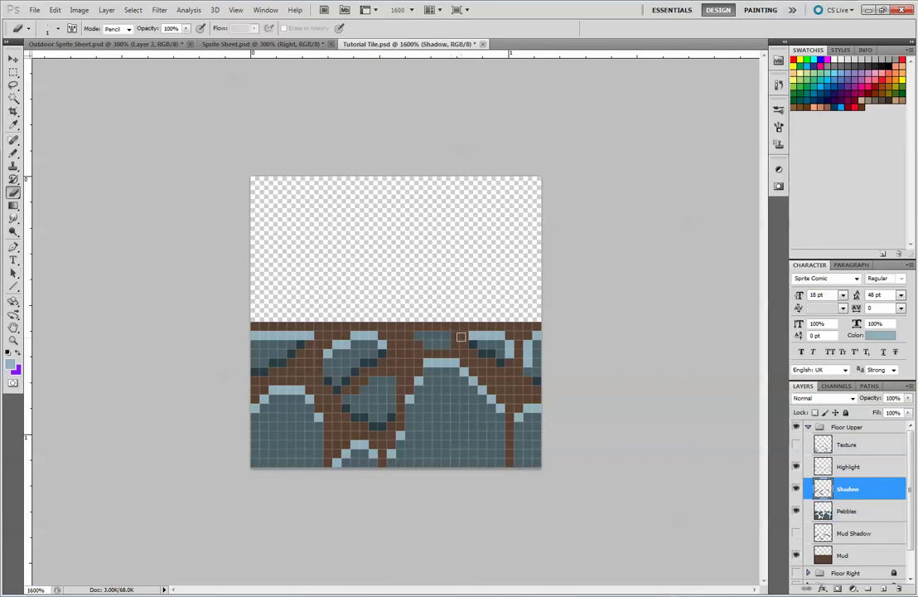
click(440, 340)
click(850, 468)
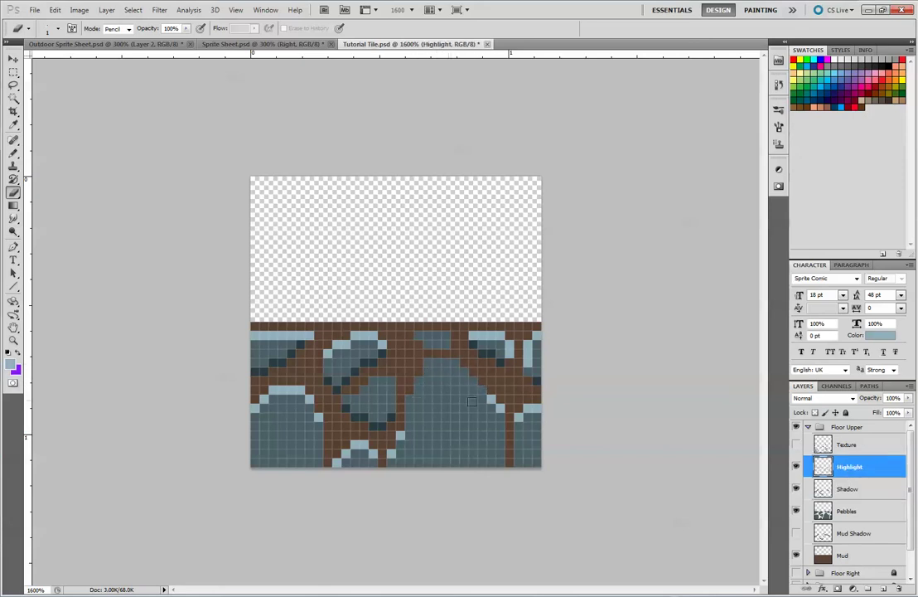
Erase a horizontal mud gap through the large central stone on the Pebbles layer, rounding the piece split off above it
click(853, 511)
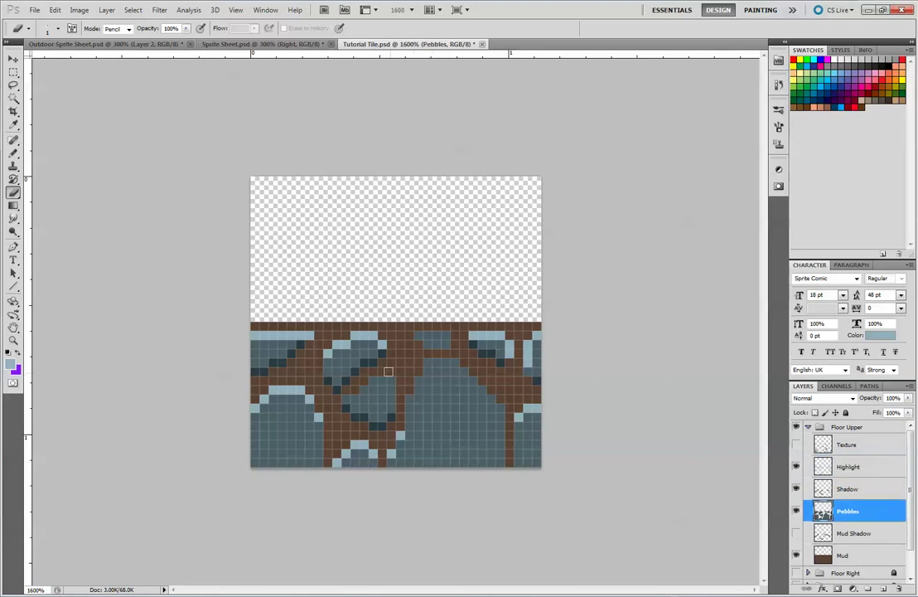
mouse_move(409, 391)
mouse_down()
mouse_move(433, 406)
mouse_move(456, 402)
mouse_move(475, 373)
mouse_move(435, 408)
mouse_move(405, 407)
mouse_move(414, 425)
mouse_move(495, 391)
mouse_move(460, 410)
mouse_move(475, 394)
mouse_move(505, 414)
mouse_up()
click(426, 419)
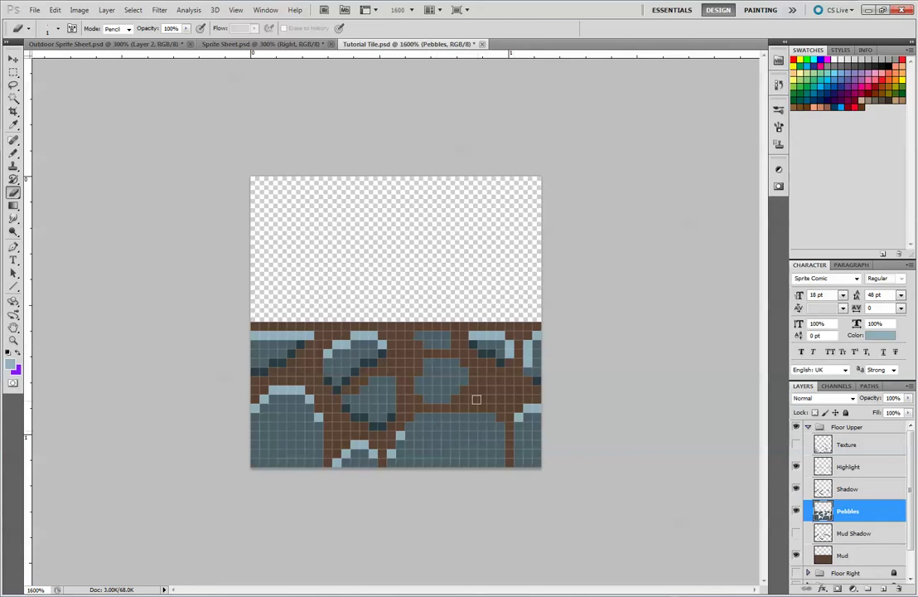
Sample the stone colour and paint on the Pebbles layer to merge the two upper central pieces into one large rounded stone
key(alt)
key(alt)
key(b)
alt+click(440, 366)
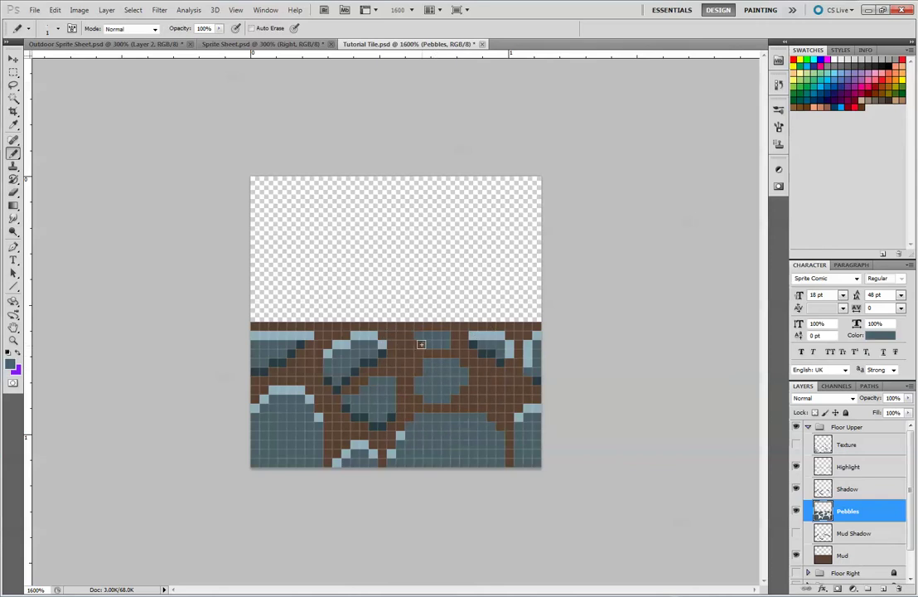
mouse_move(422, 351)
mouse_down()
mouse_move(419, 377)
mouse_move(430, 351)
mouse_move(454, 362)
mouse_move(414, 342)
mouse_move(413, 382)
mouse_move(426, 358)
mouse_up()
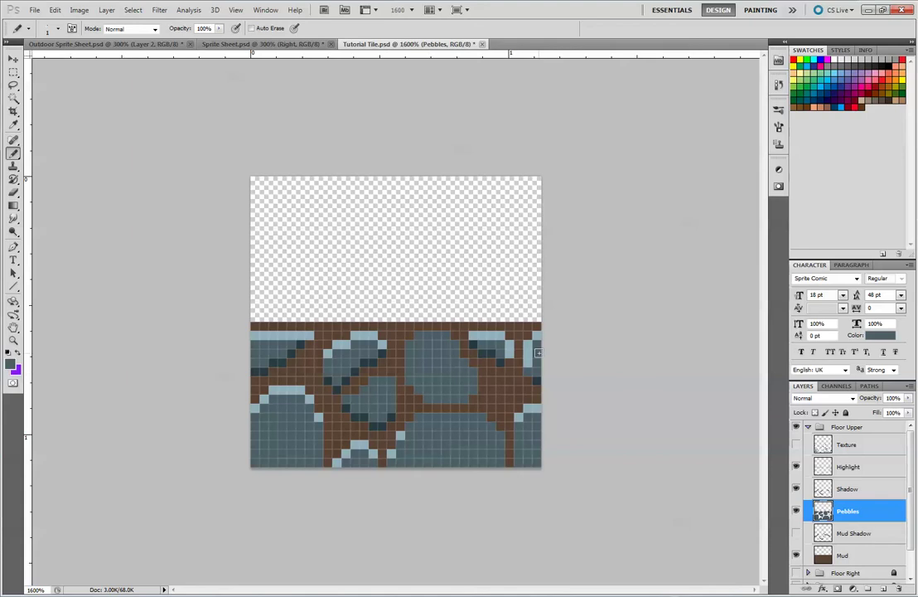
Paint sampled dark shadow along the merged central stone's lower edge and sampled light blue highlight along its upper edge, each on its own layer
click(476, 342)
click(848, 489)
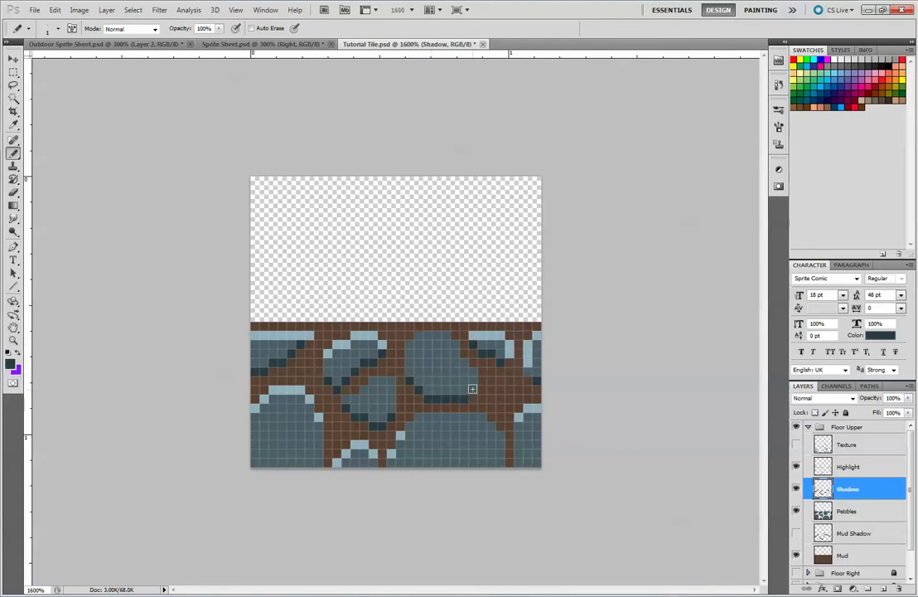
click(854, 468)
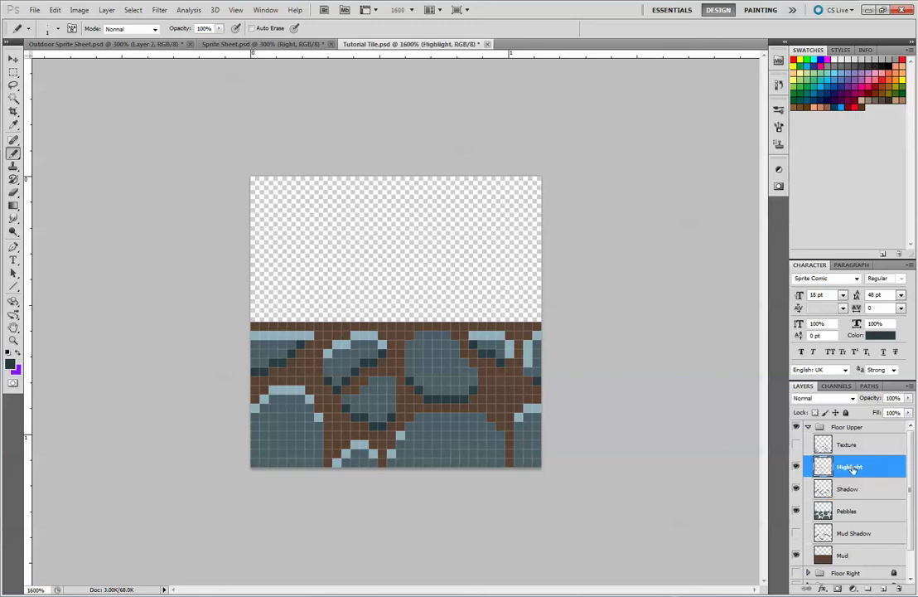
alt+click(444, 333)
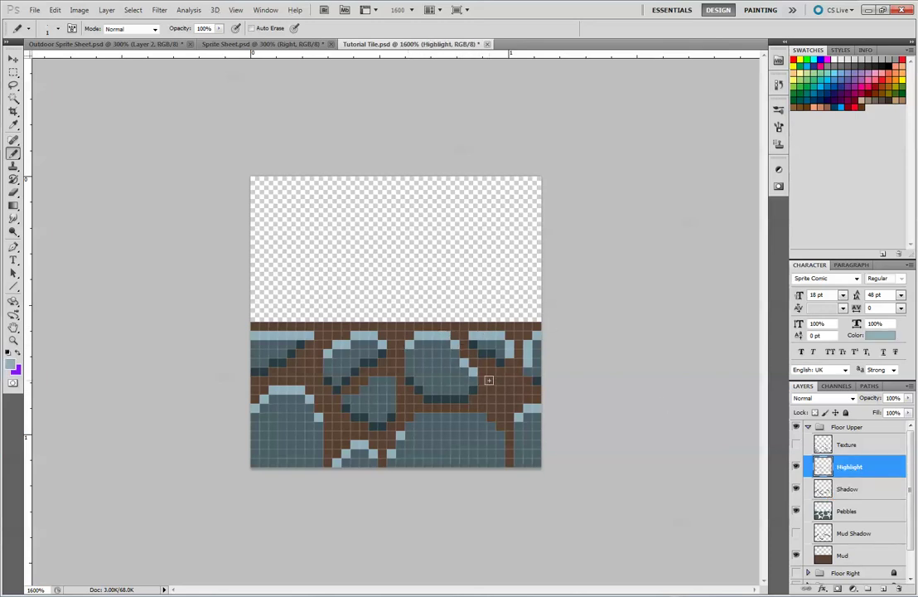
Show the Texture layer, and shorten the upper left stone by erasing its right end on the Highlight, Pebbles and Shadow layers
click(854, 445)
click(795, 446)
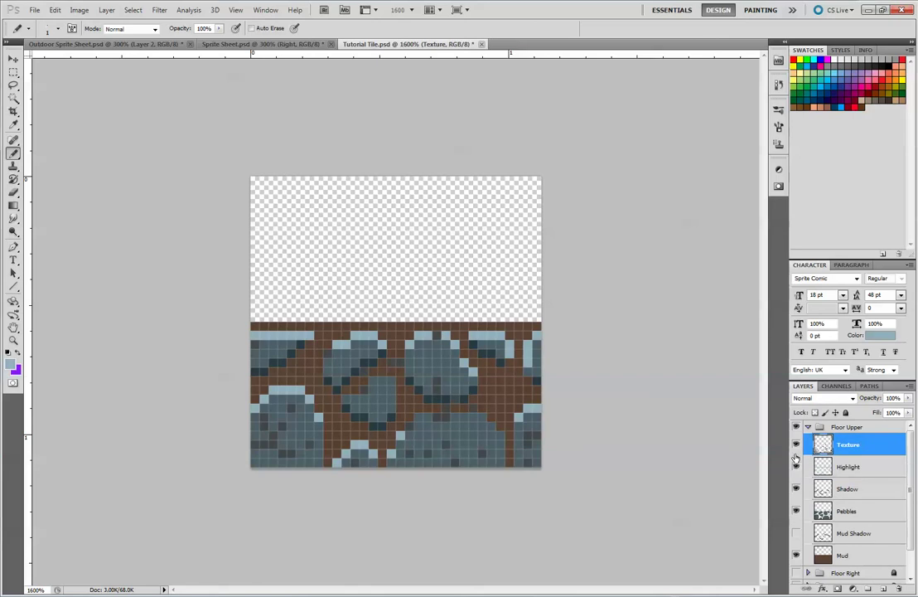
key(alt)
key(alt)
click(845, 469)
click(308, 325)
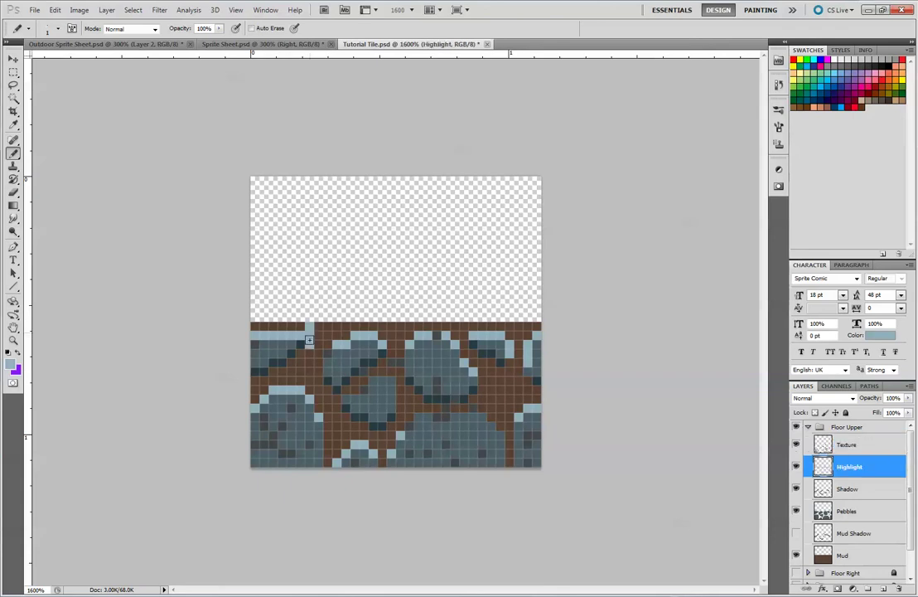
key(ctrl+z)
key(e)
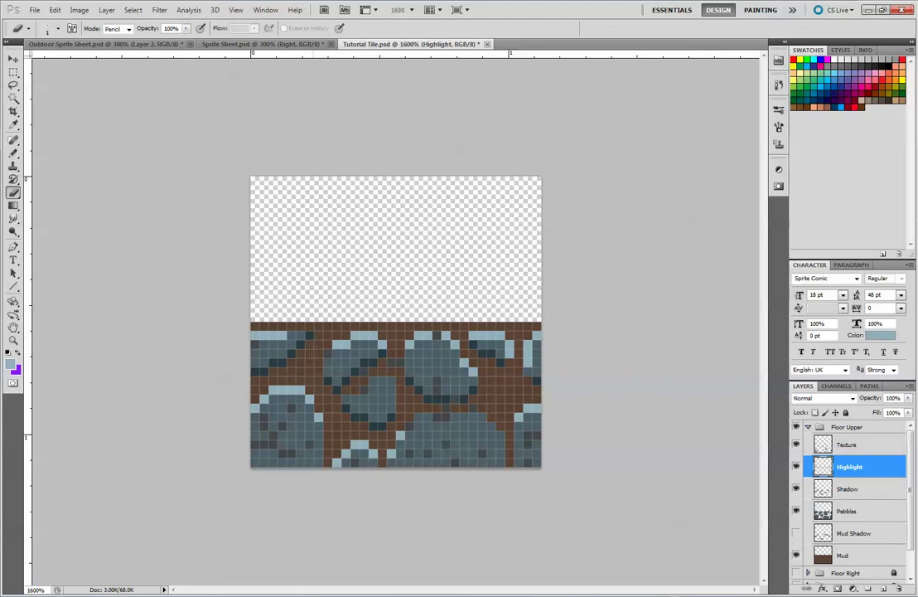
click(843, 507)
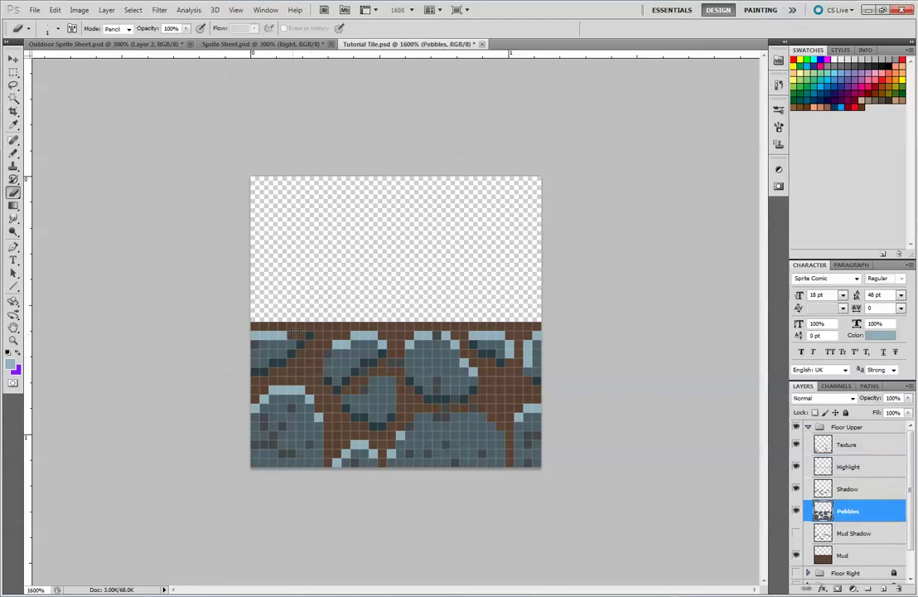
click(868, 496)
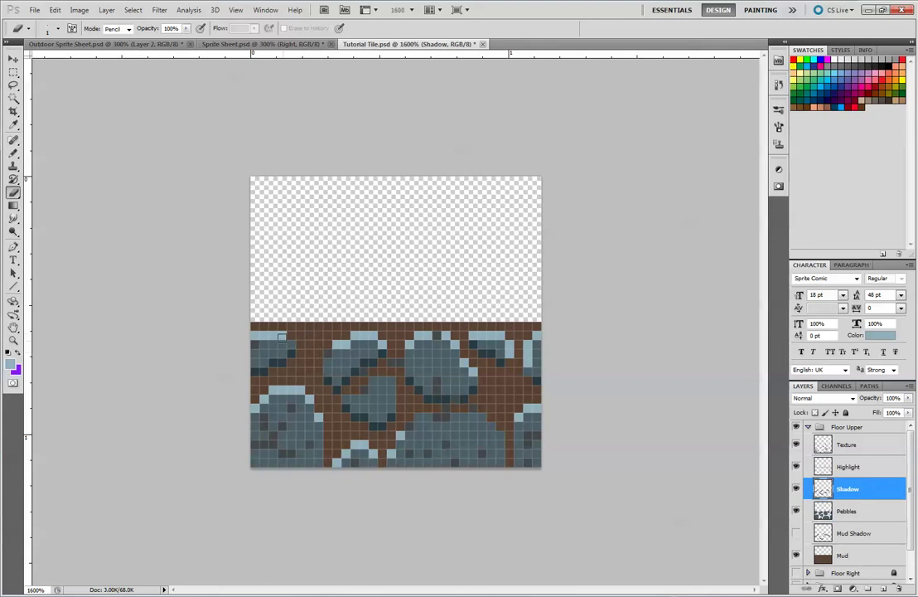
click(871, 467)
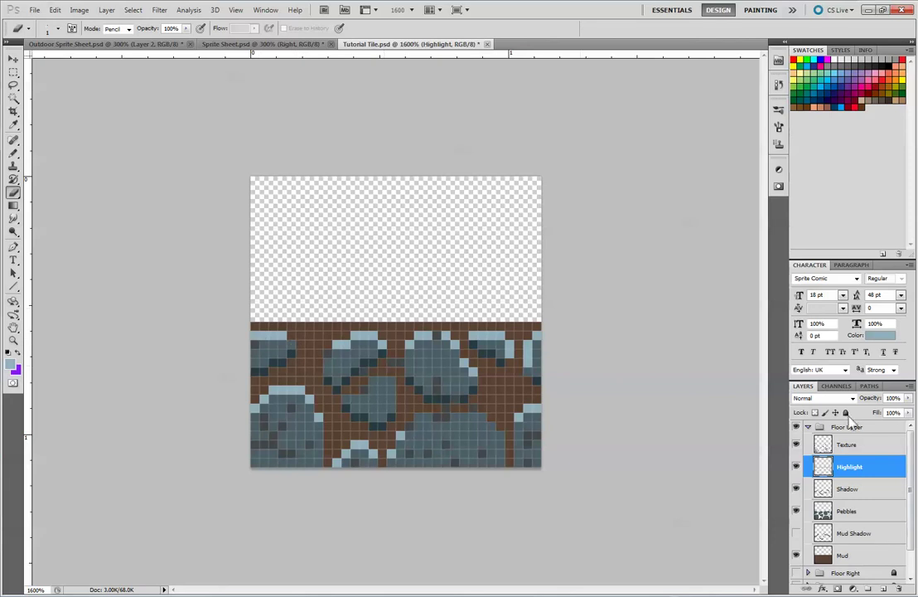
Sample the dark grey texture colour and dot texture pixels over the upper row and middle stones on the Texture layer
click(862, 445)
key(alt)
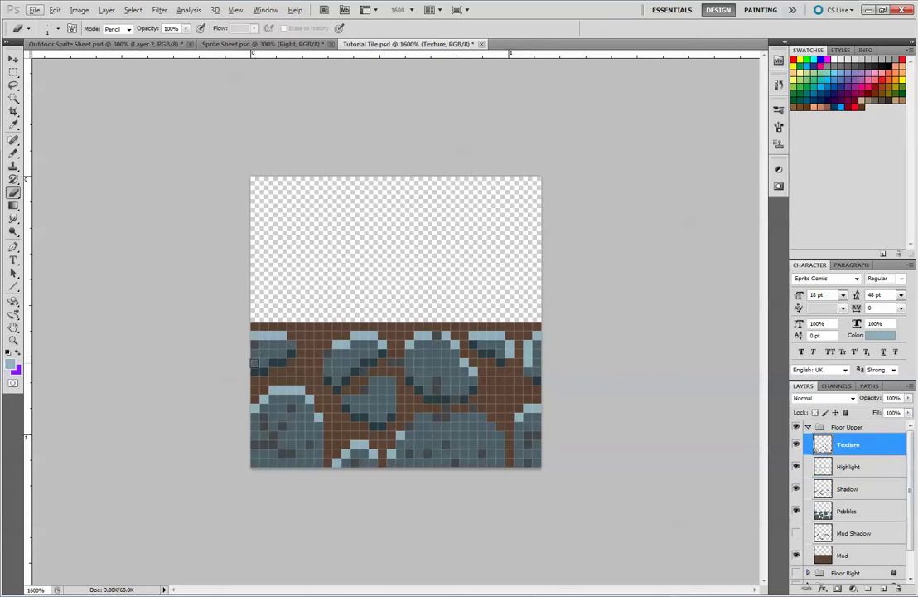
key(alt)
key(b)
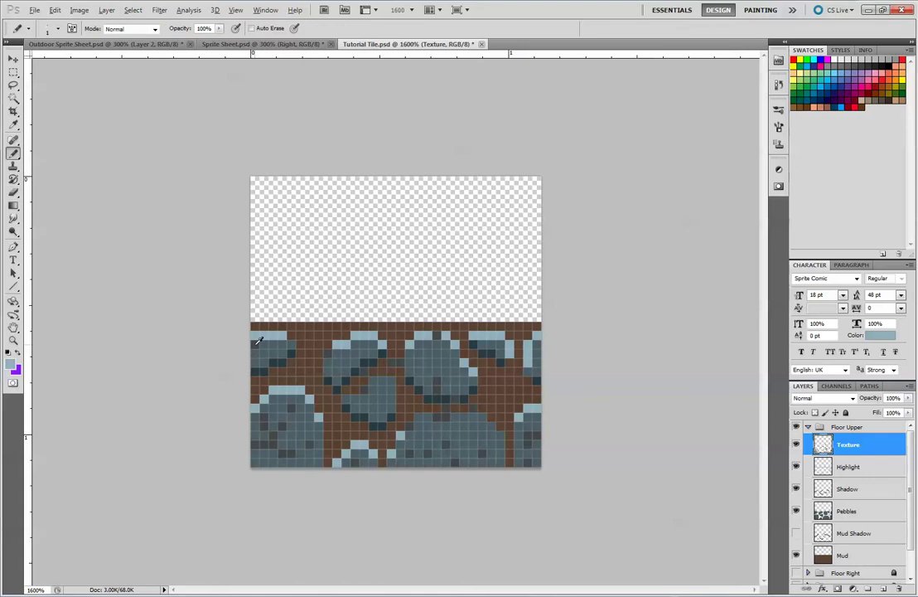
alt+click(262, 349)
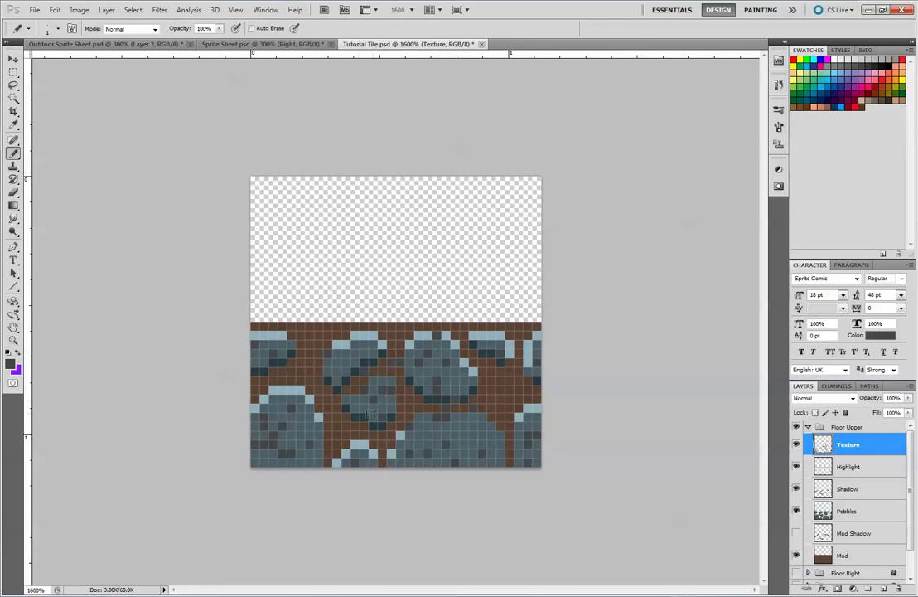
Resample the light blue highlight colour, and erase the stray Texture pixels over the mud around the large upper central stone
click(877, 467)
alt+click(374, 337)
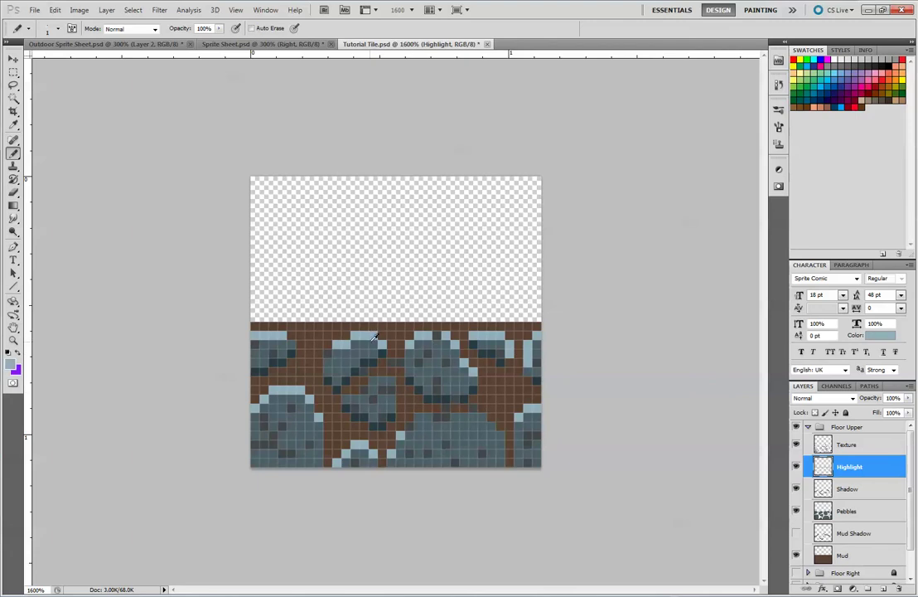
click(875, 447)
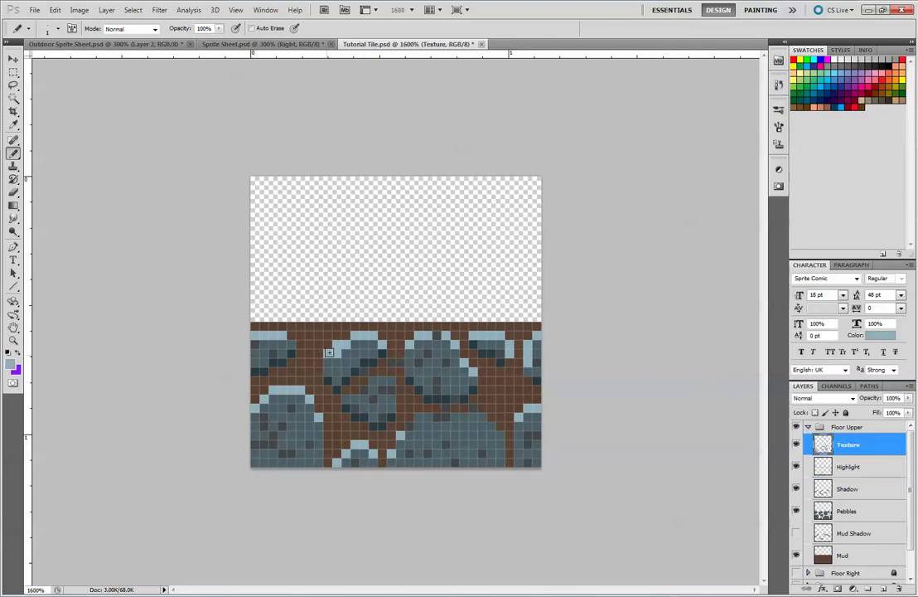
key(super)
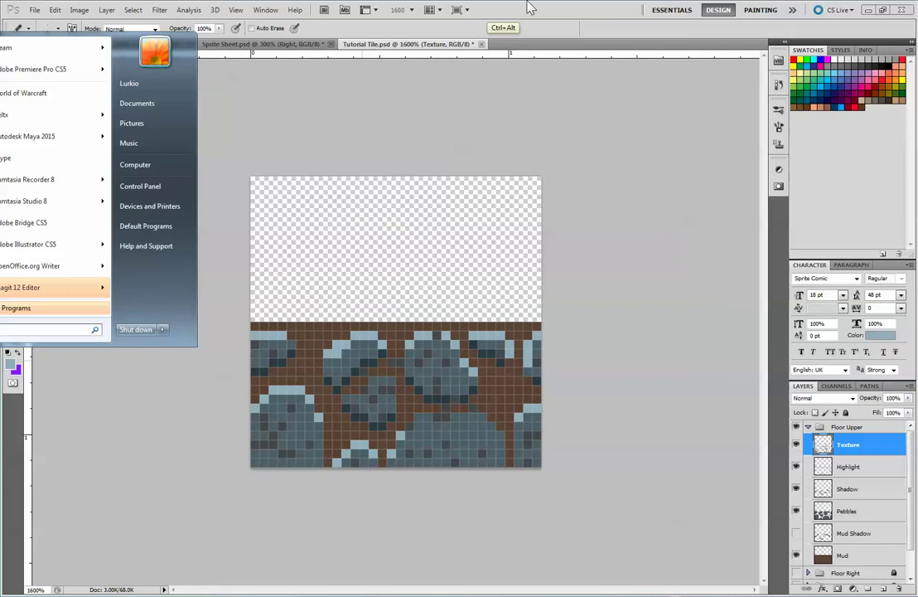
key(super)
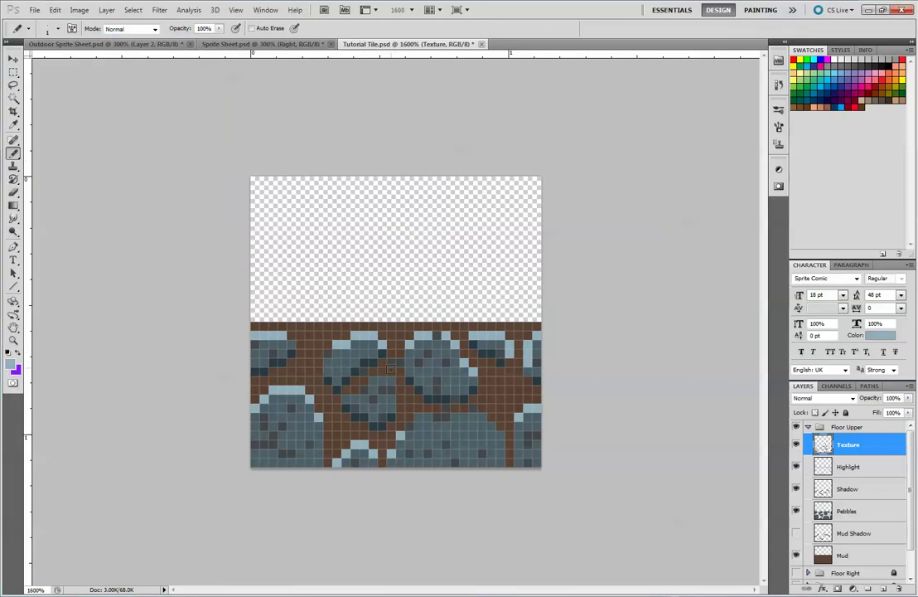
key(e)
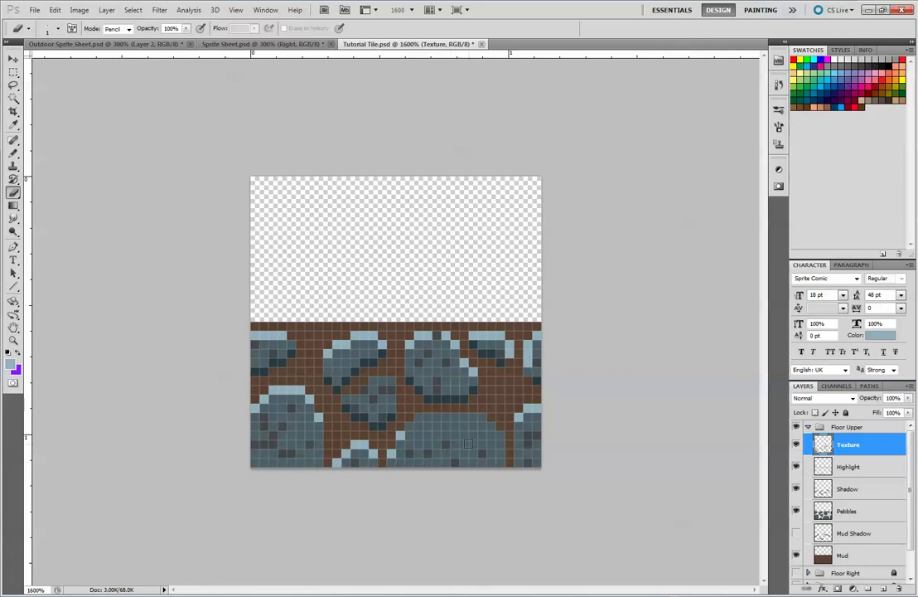
Paint light blue highlights along the upper edges of the large lower central stone and the small middle stone on the Highlight layer
click(835, 468)
key(b)
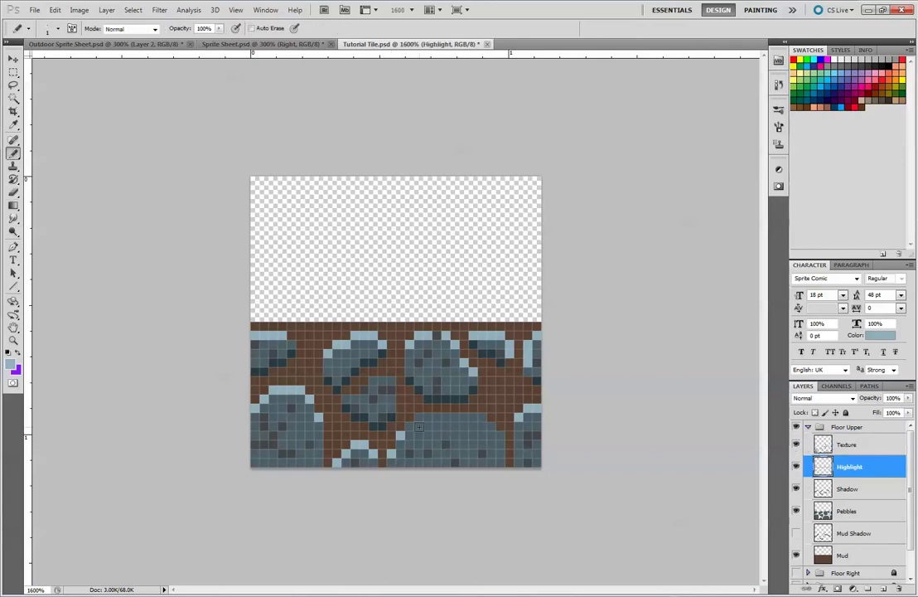
drag(419, 424, 486, 417)
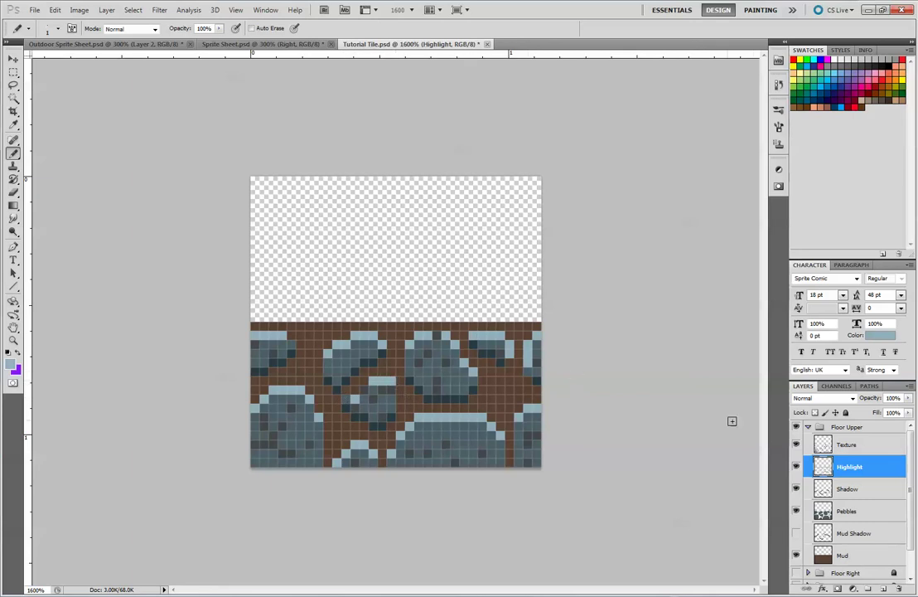
Select the stone floor's lower half with a fixed 32 × 16 px marquee and copy its visible layers merged
click(849, 445)
key(e)
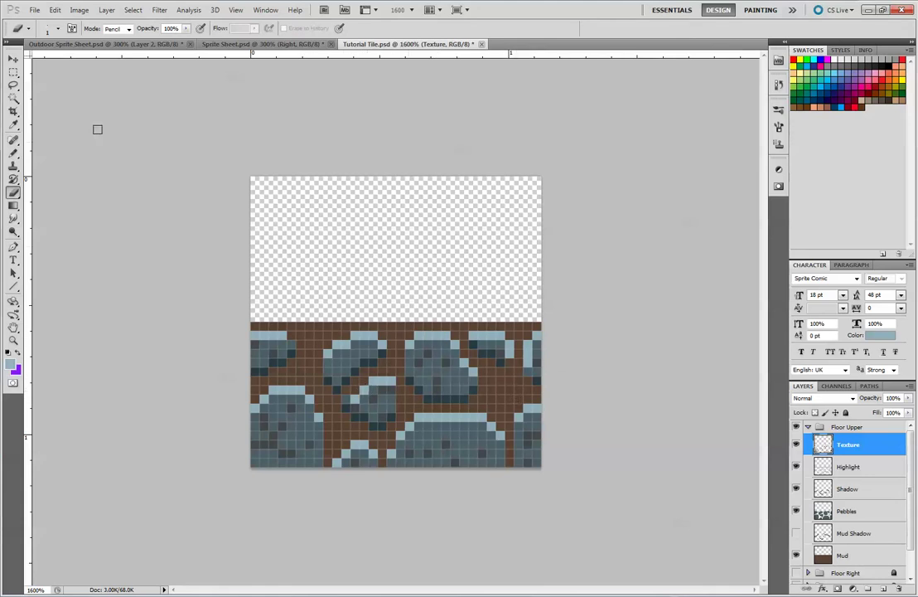
click(13, 72)
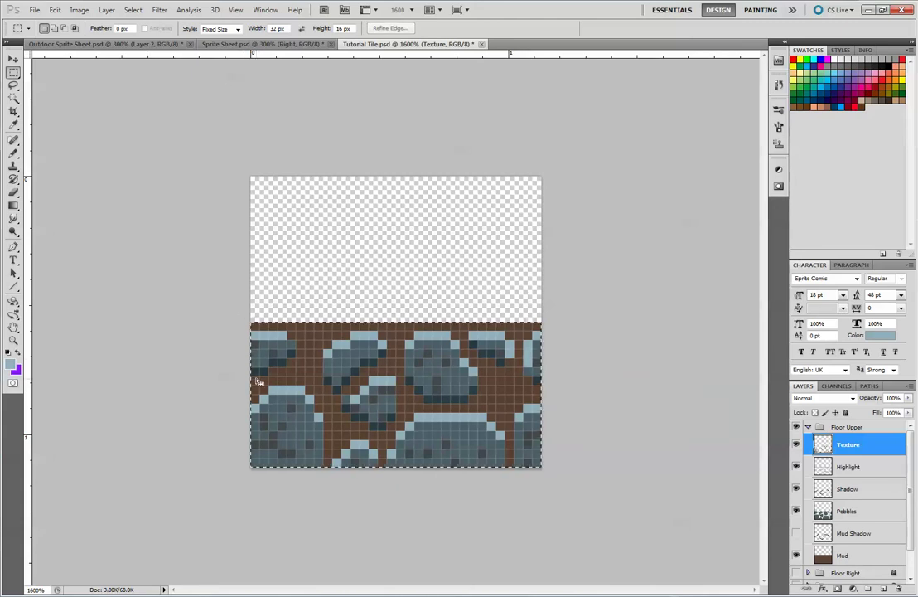
click(225, 329)
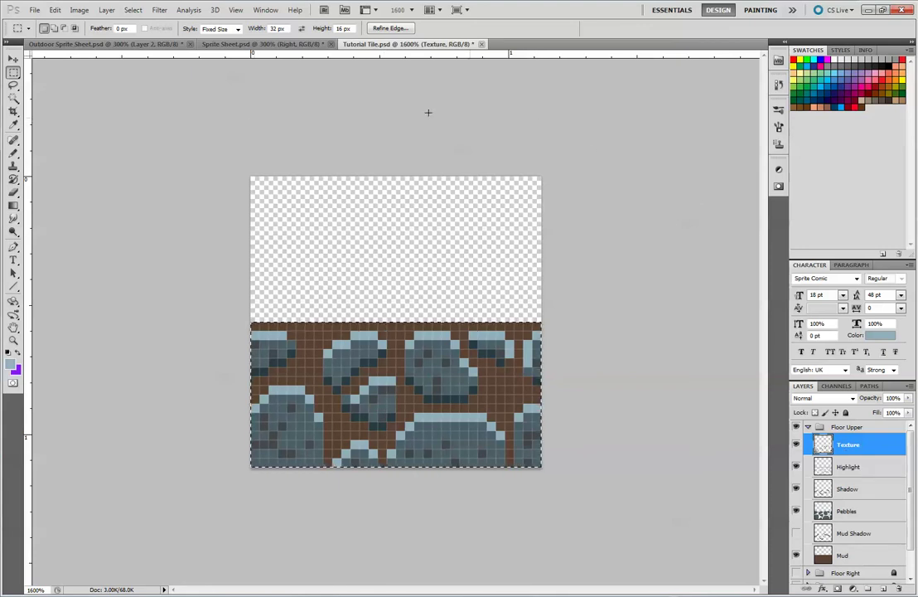
Paste the upper edge tile into Outdoor Sprite Sheet.psd and align it directly above the left part of the stone floor
key(ctrl+Tab)
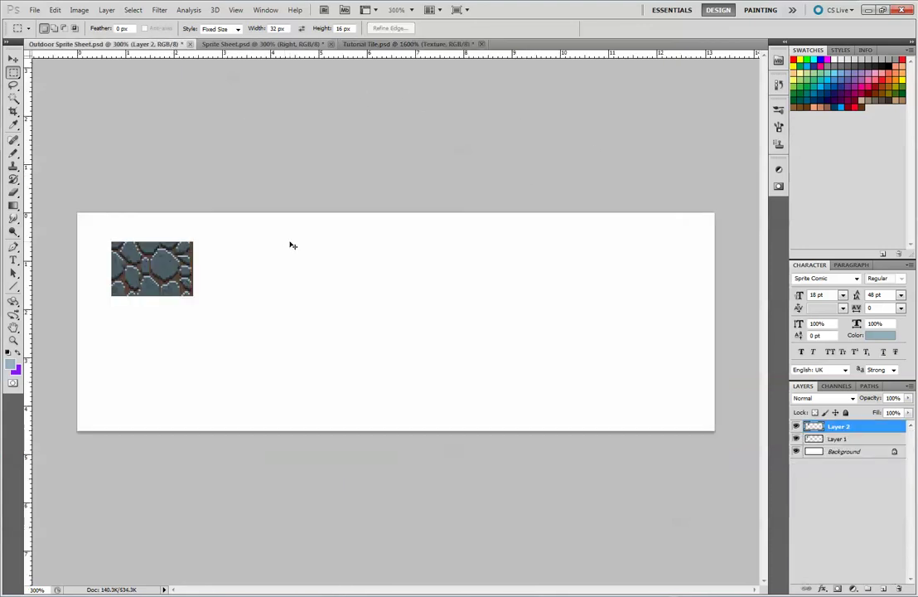
key(ctrl+v)
click(15, 60)
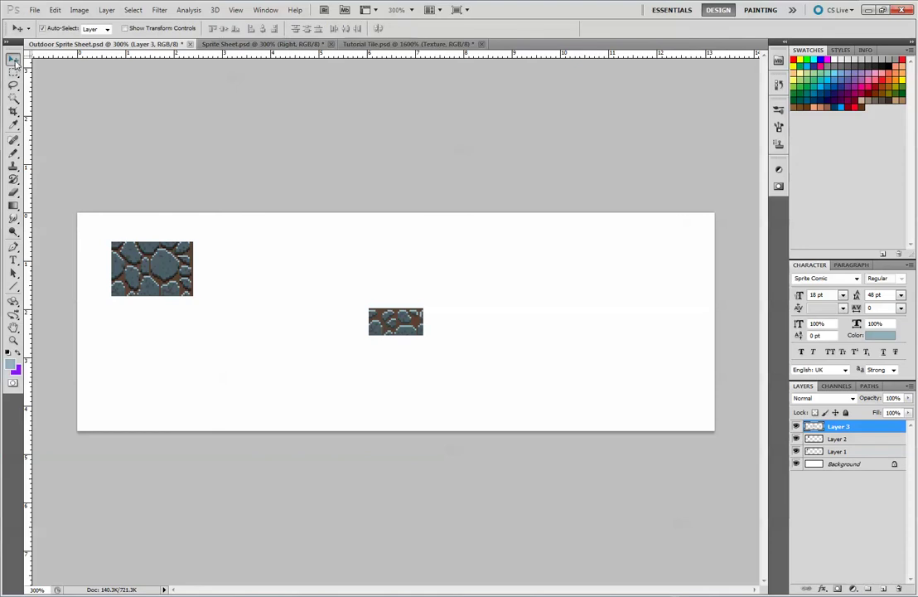
drag(376, 311, 118, 218)
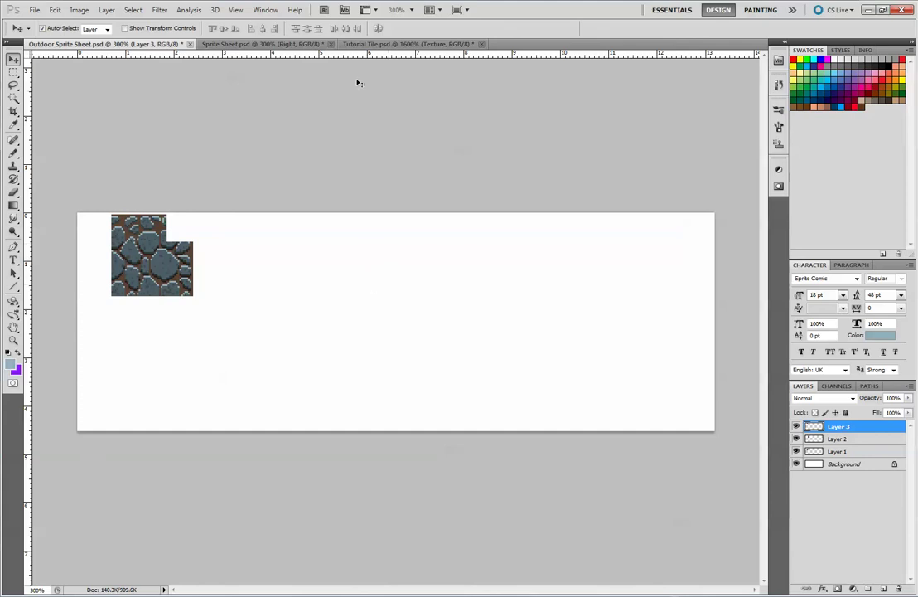
In Tutorial Tile.psd, collapse and hide the Floor Upper group, and show the Floor Centre group
click(361, 44)
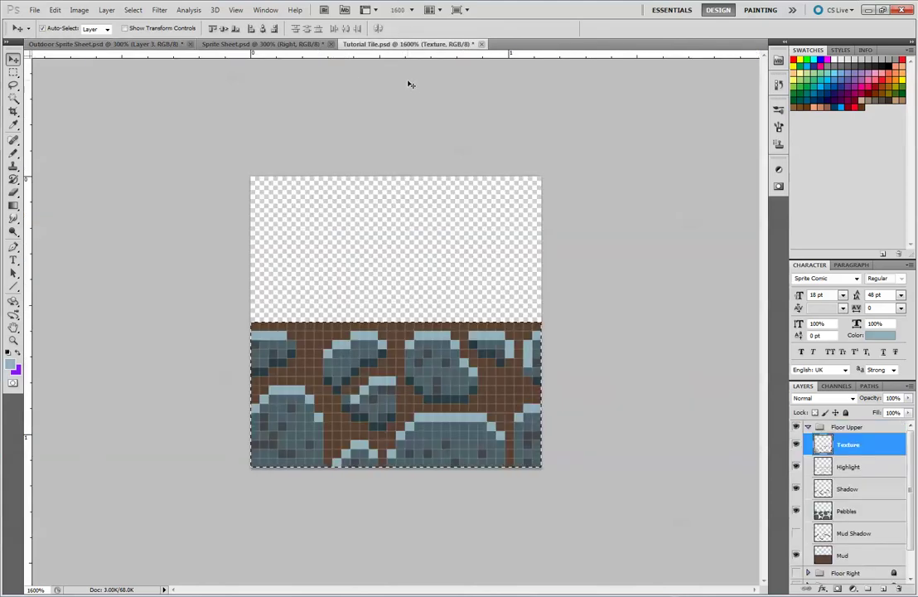
click(808, 425)
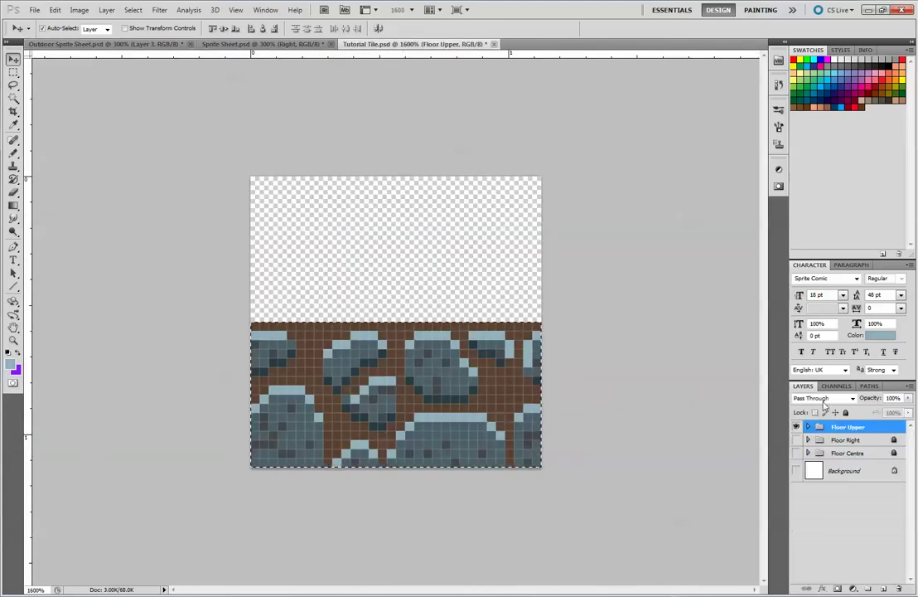
click(797, 426)
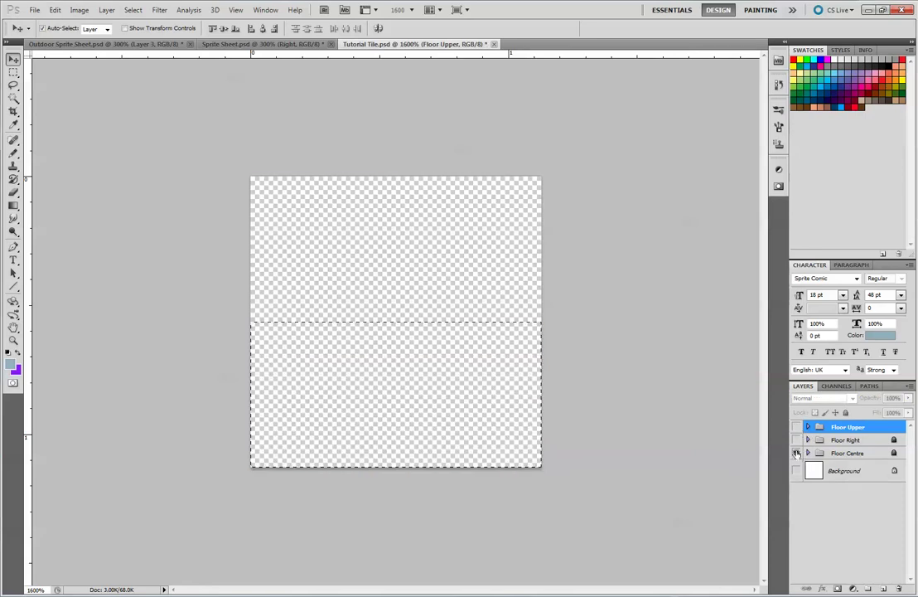
click(796, 452)
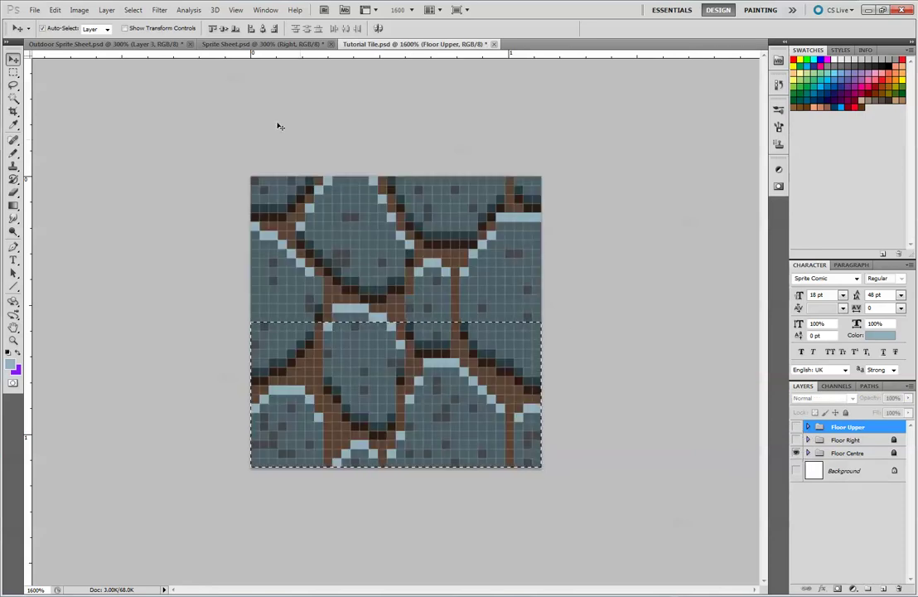
Compare the assembled floor in Outdoor Sprite Sheet.psd with the finished paving in Sprite Sheet.psd and the centre tile in Tutorial Tile.psd
click(120, 43)
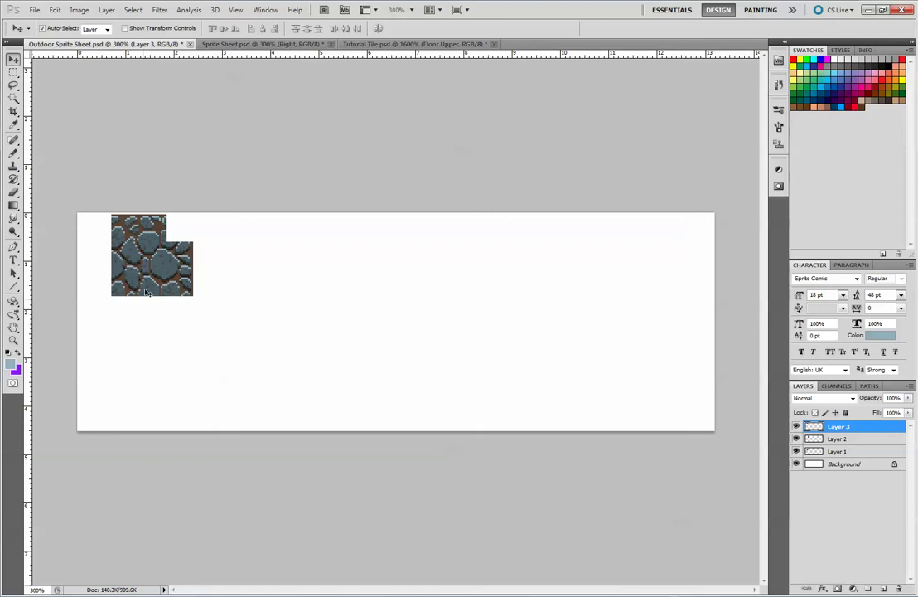
click(216, 45)
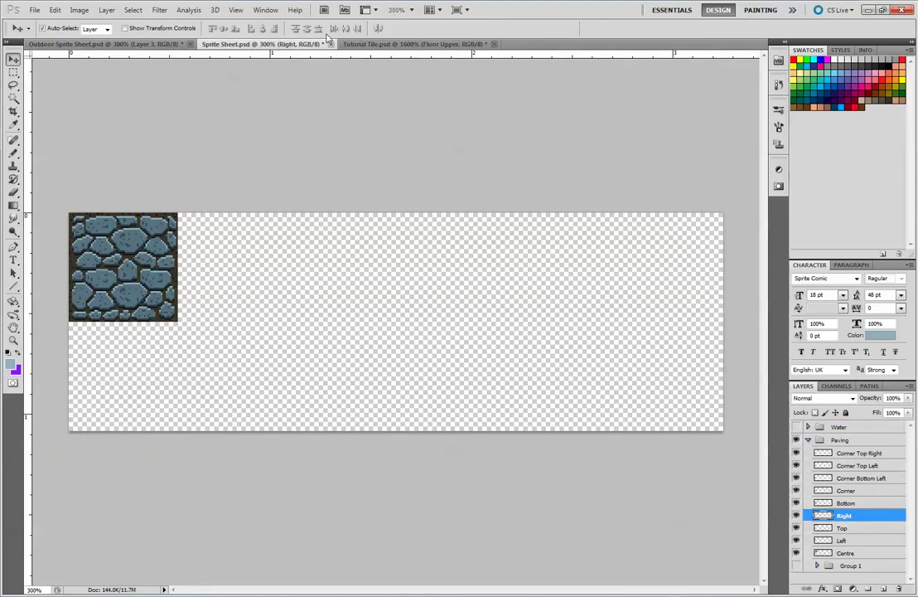
click(369, 44)
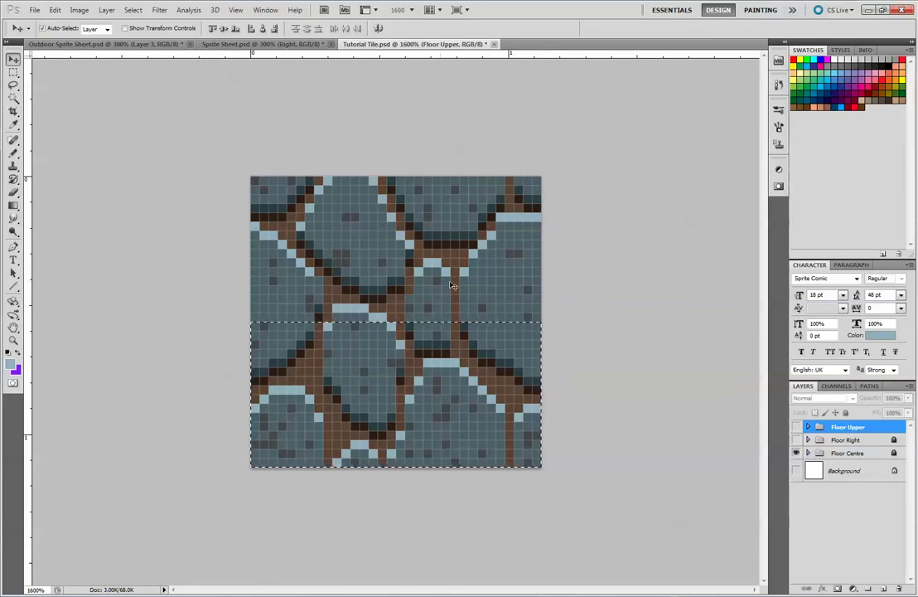
click(576, 292)
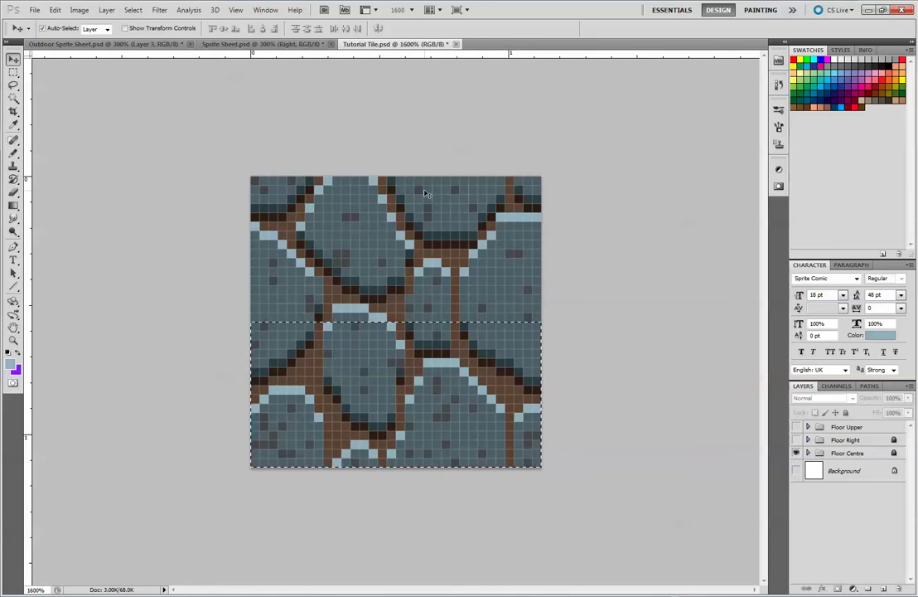
click(112, 44)
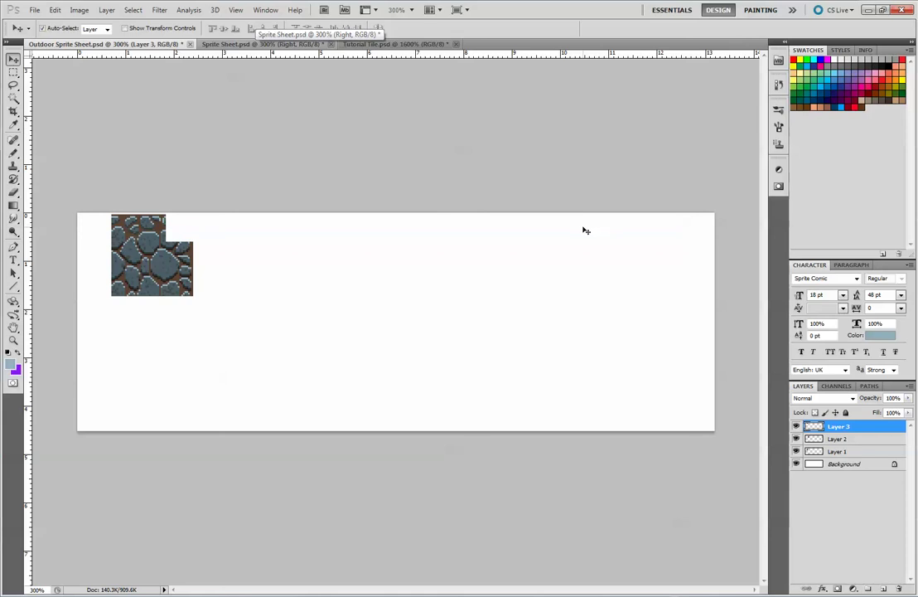
click(51, 596)
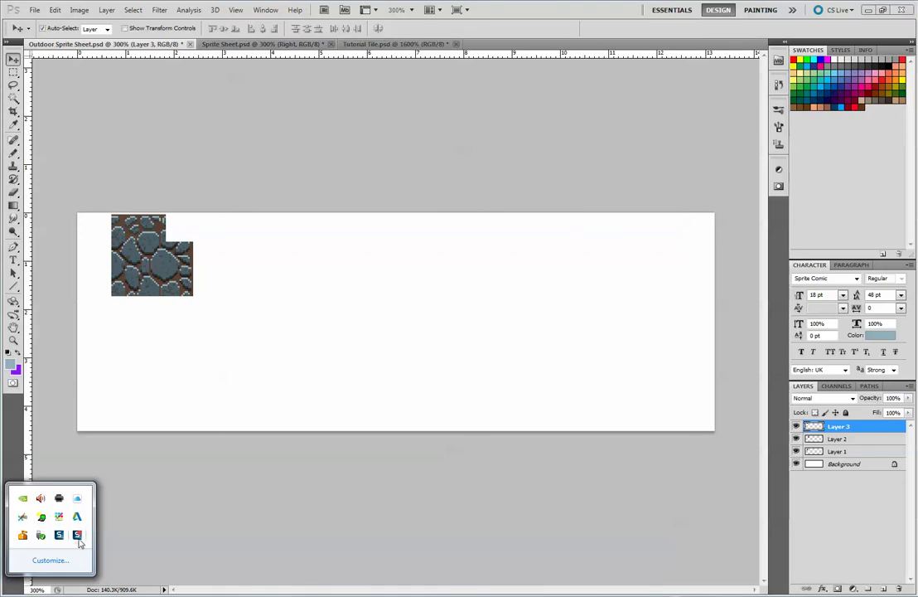